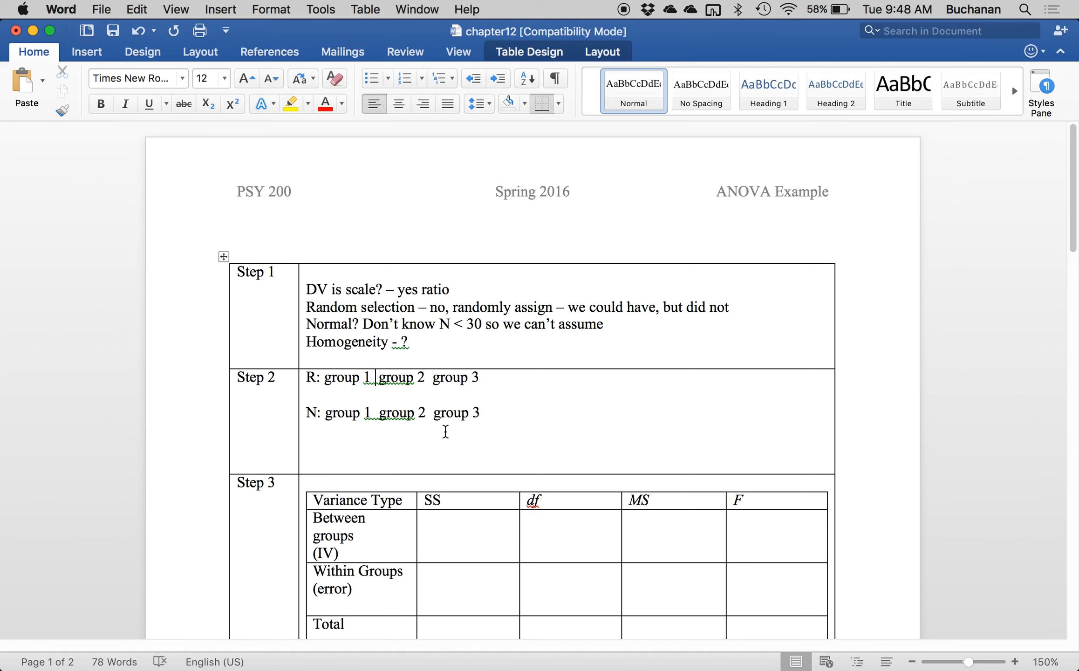
Complete the research hypothesis in Step 2 by inserting "=/" between group 1, group 2 and group 3.
type("=/")
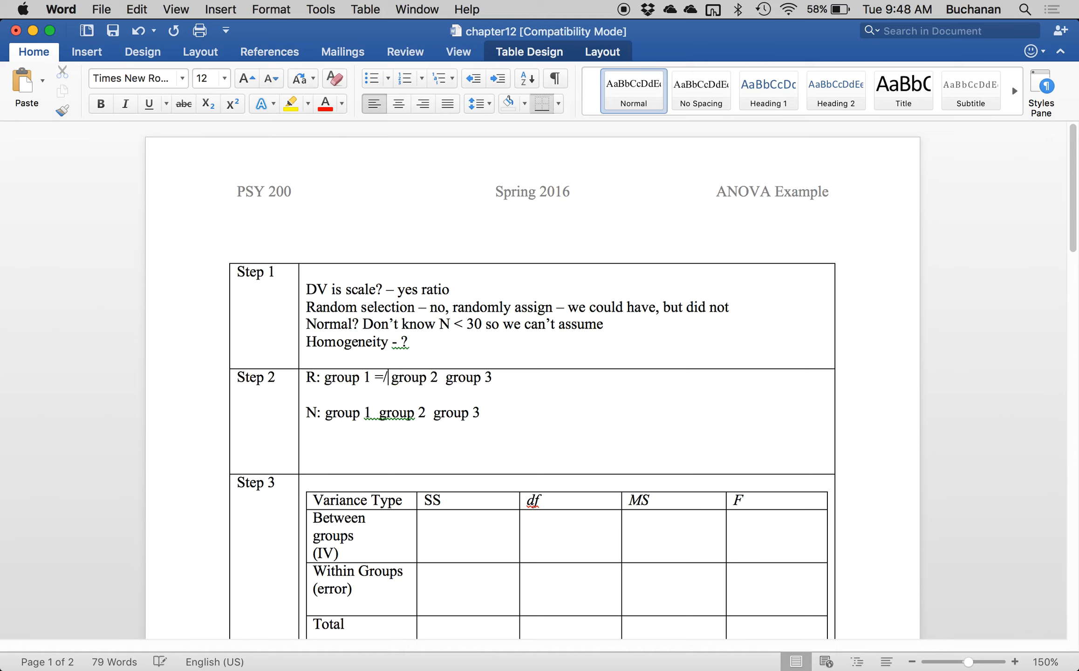
left_click(439, 377)
type("=/")
Complete the null hypothesis in Step 2 by inserting "=" between group 1, group 2 and group 3.
left_click(372, 412)
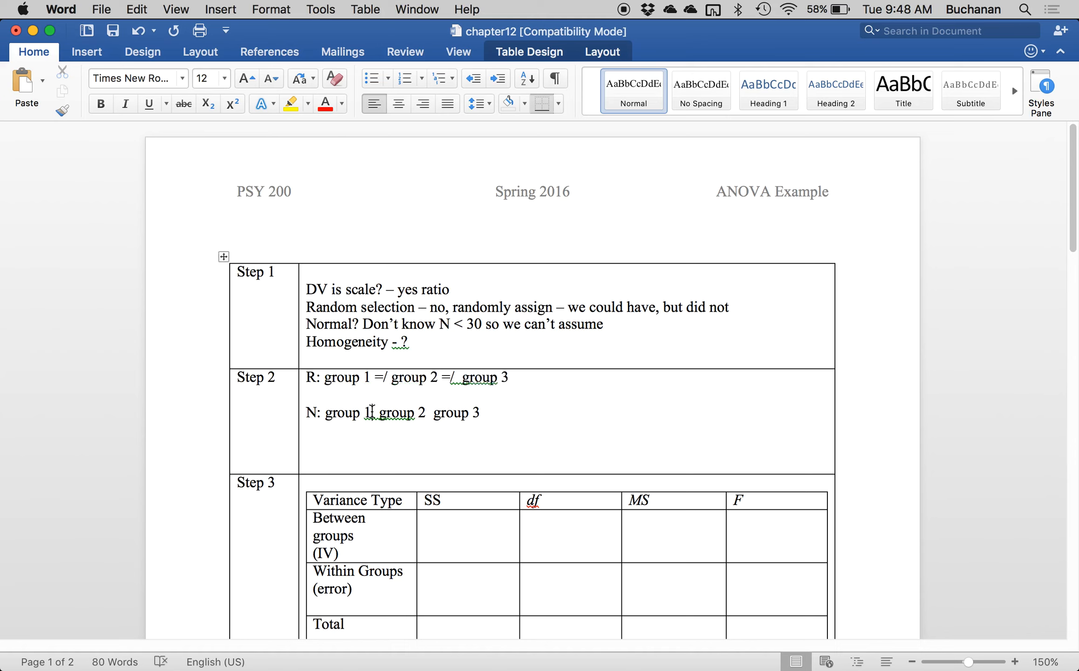
type("=")
key("Left")
left_click(435, 415)
type("=")
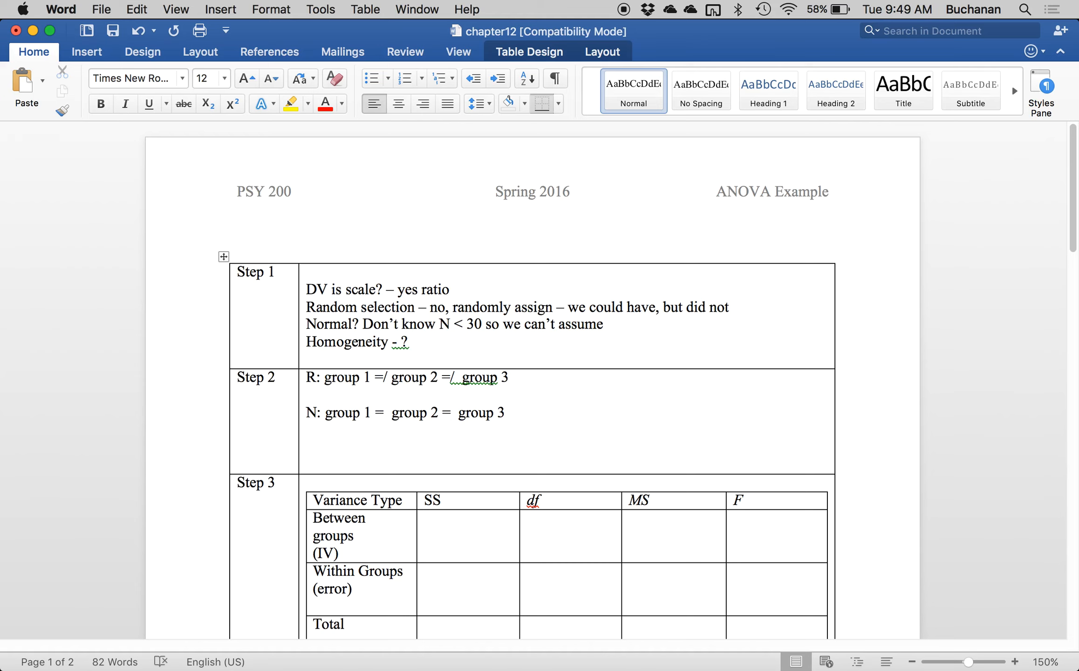
Add the label "Means:" below the variance table in Step 3, followed by a new line.
scroll(421, 445, "down", 5)
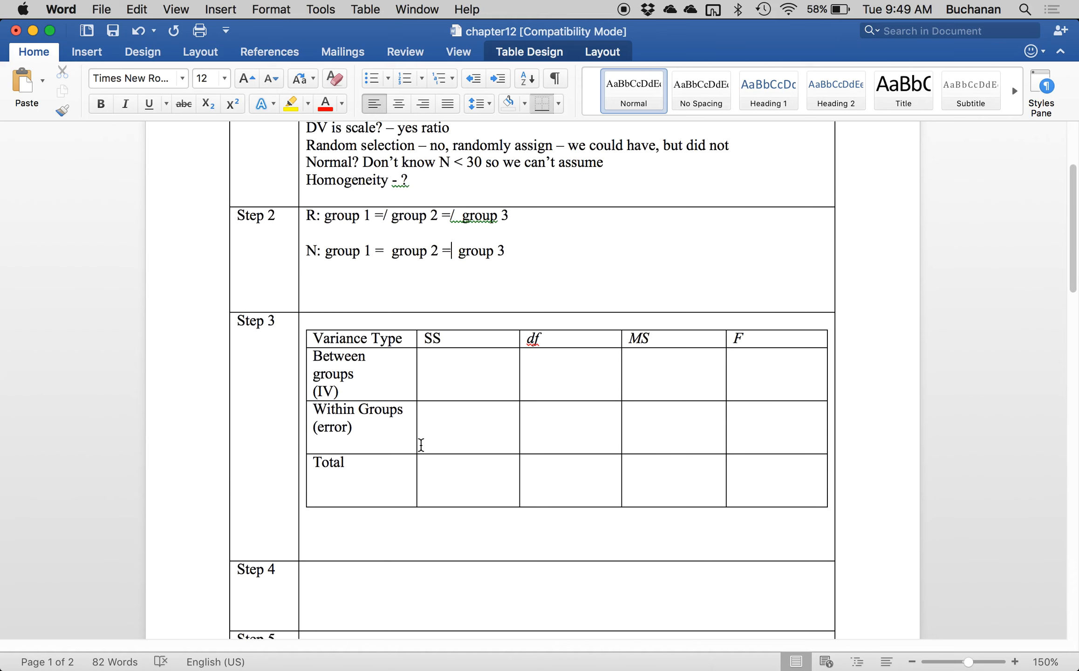
left_click(327, 530)
type("Means:")
key("Return")
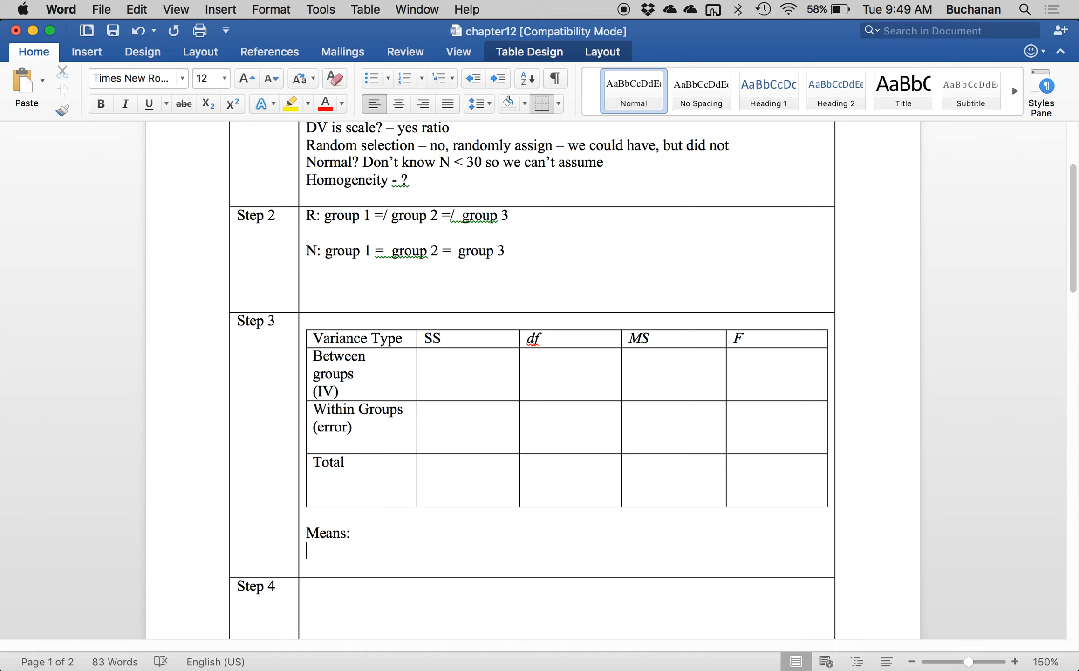
type("Group")
key("BackSpace")
key("BackSpace")
key("BackSpace")
key("BackSpace")
key("BackSpace")
Switch to RStudio and clear all objects from the global environment.
key("ctrl+Up")
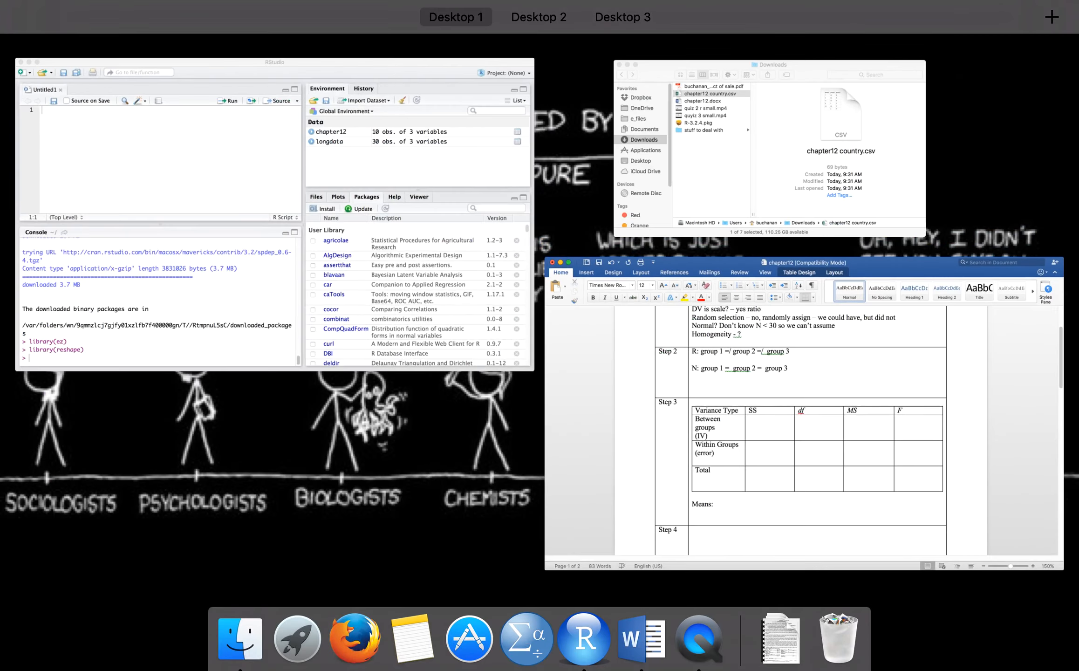
left_click(223, 147)
left_click(805, 109)
left_click(538, 409)
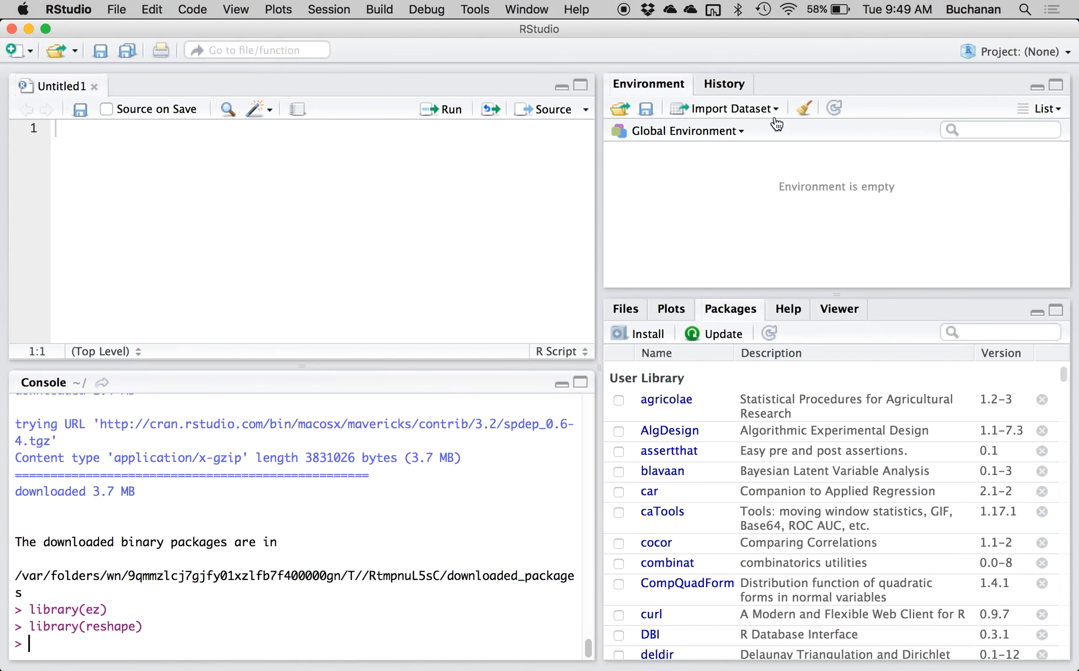
Import chapter12 country.csv from the Downloads folder as chapter12.country, with Heading set to Yes.
left_click(753, 108)
left_click(744, 135)
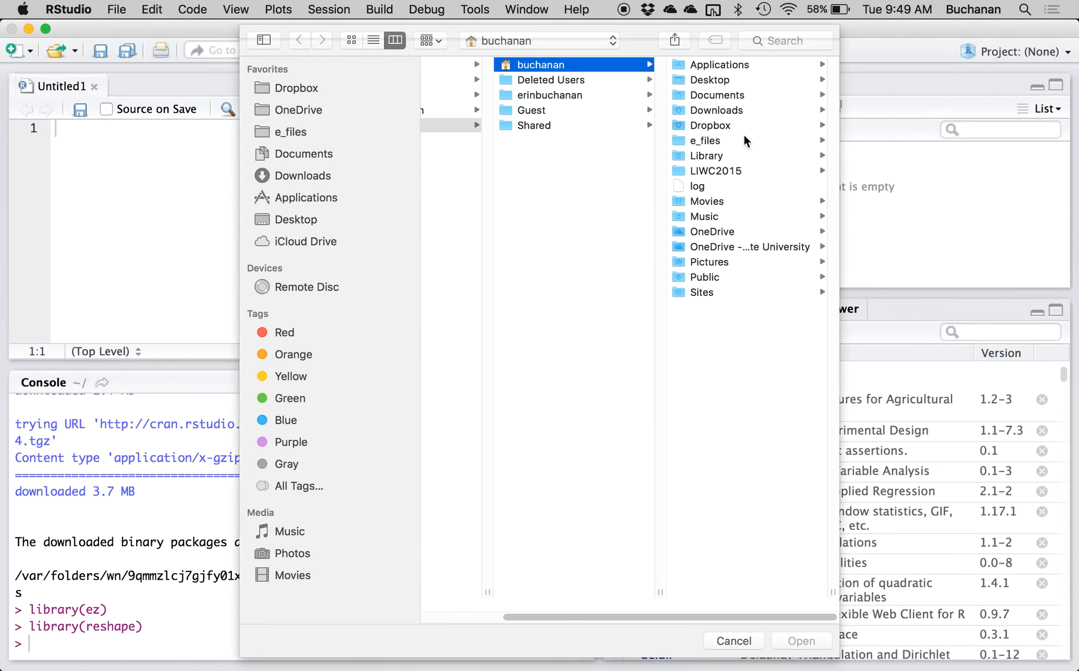
left_click(302, 177)
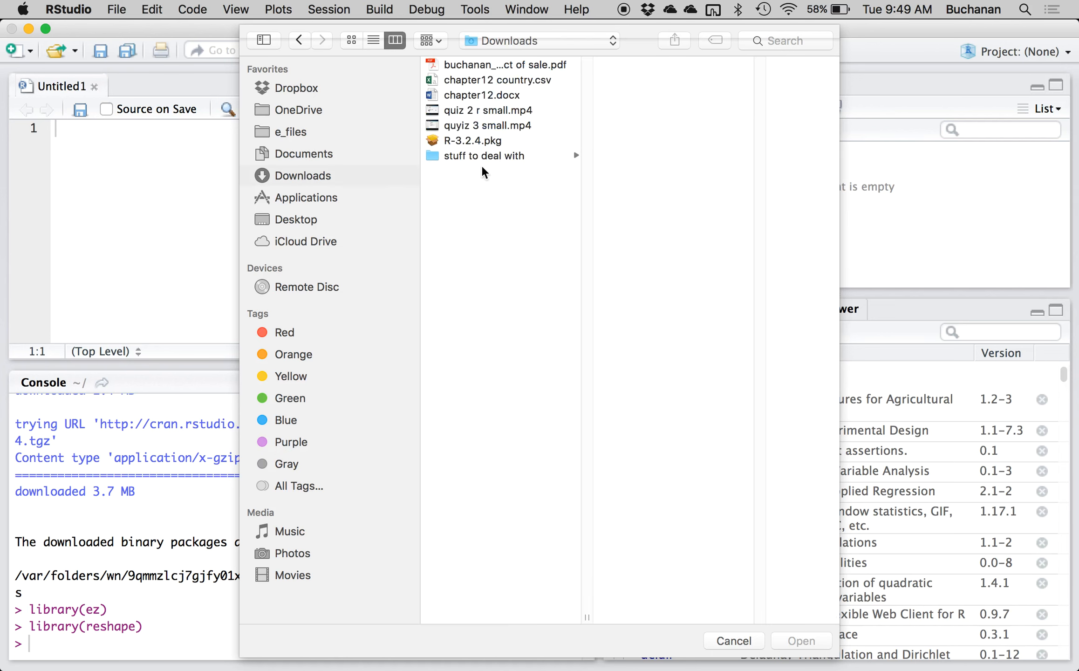
double_click(513, 78)
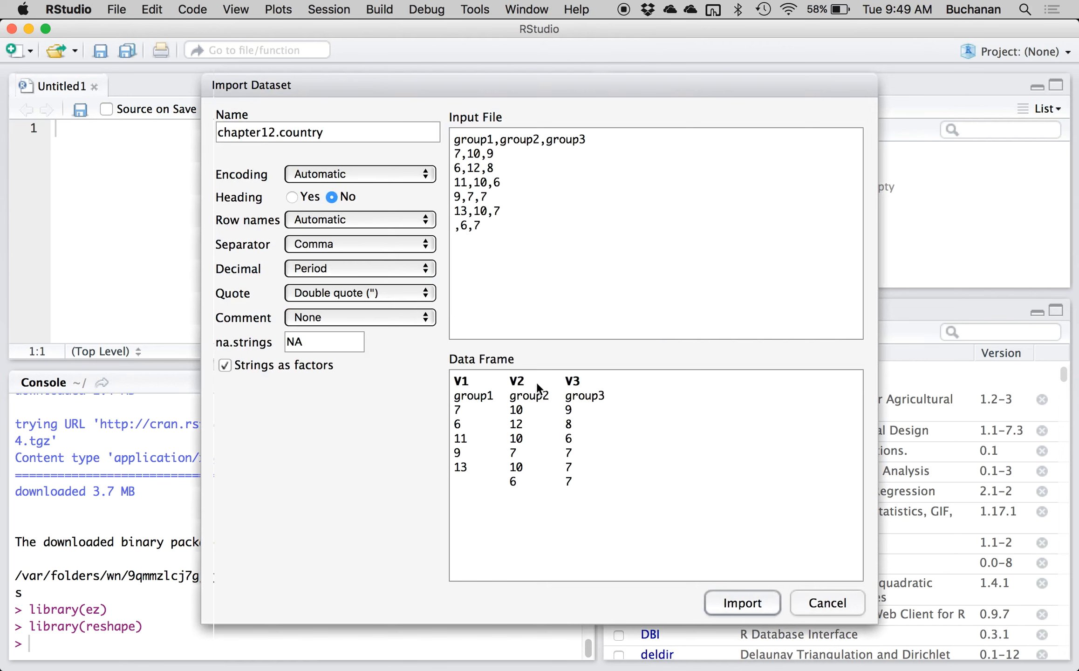
left_click(292, 197)
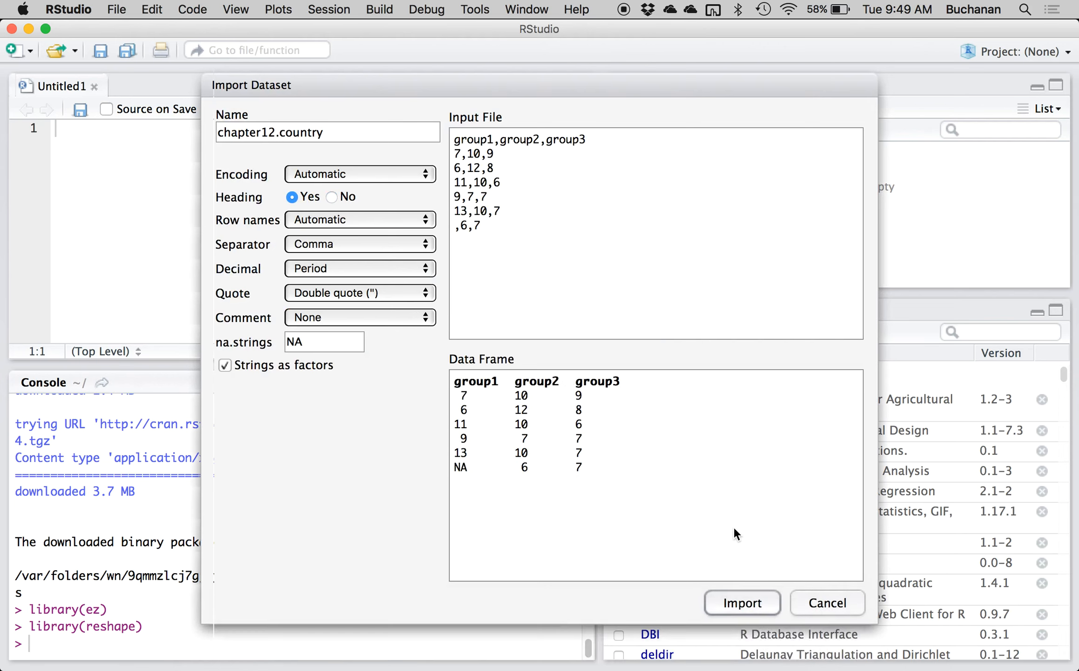
left_click(736, 607)
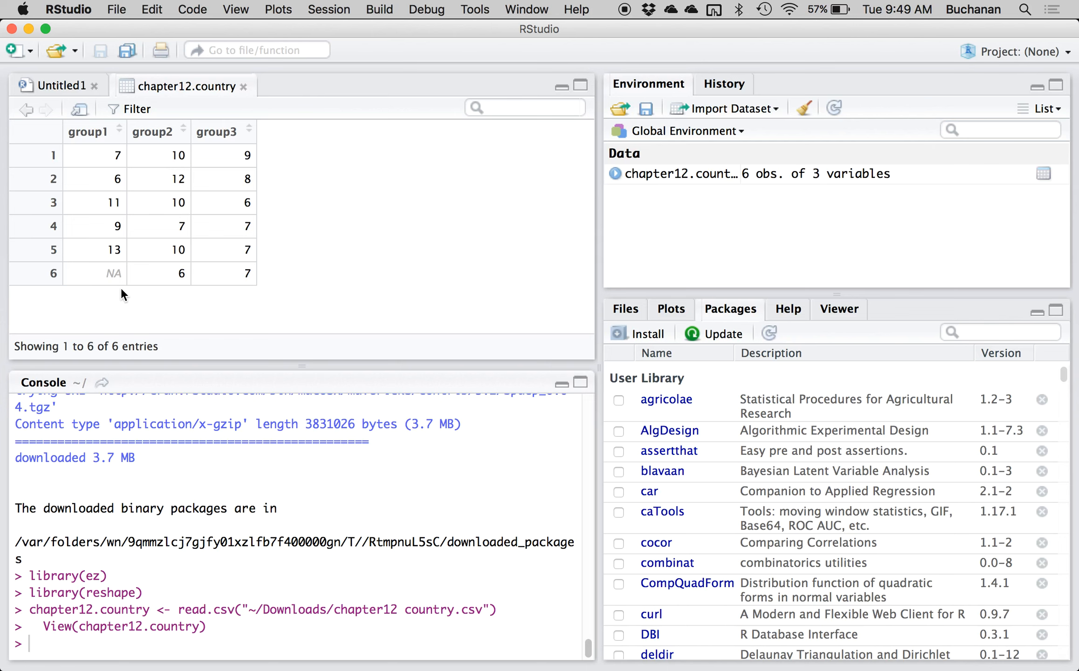
Close the data view, write summary(chapter12.country) in the script and run it.
left_click(245, 87)
type("sum")
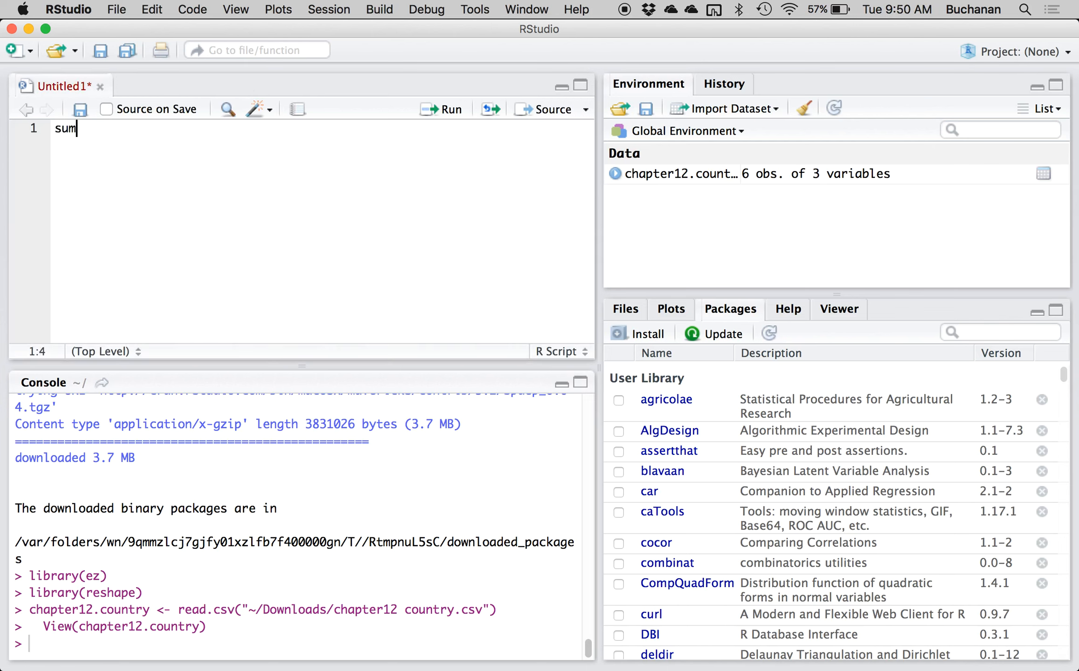
type("mary(chapter")
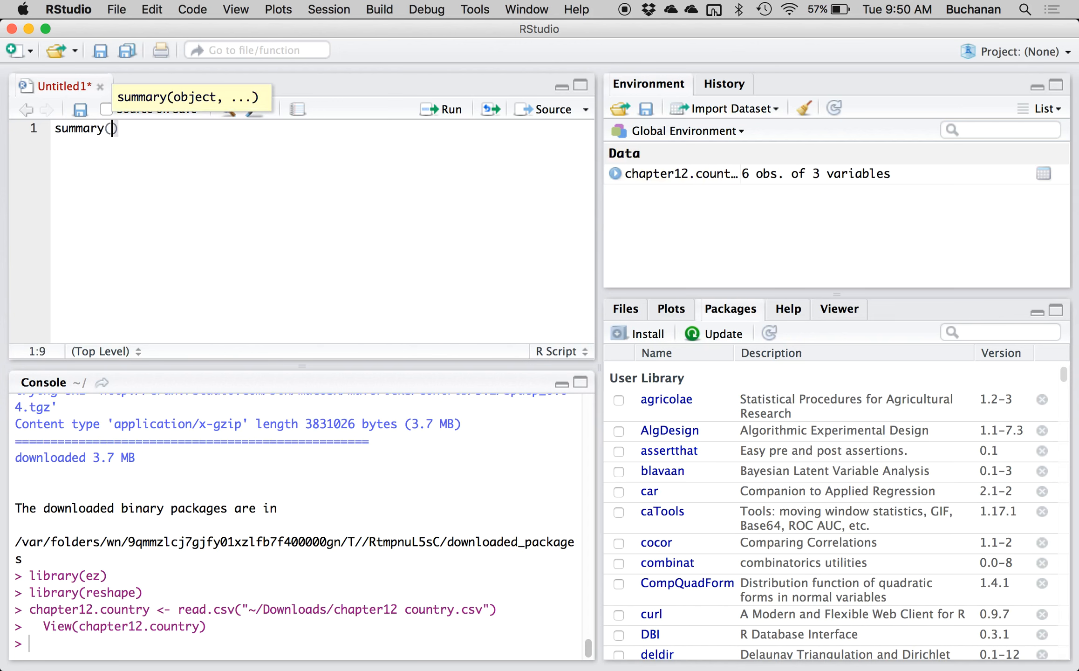
type("12")
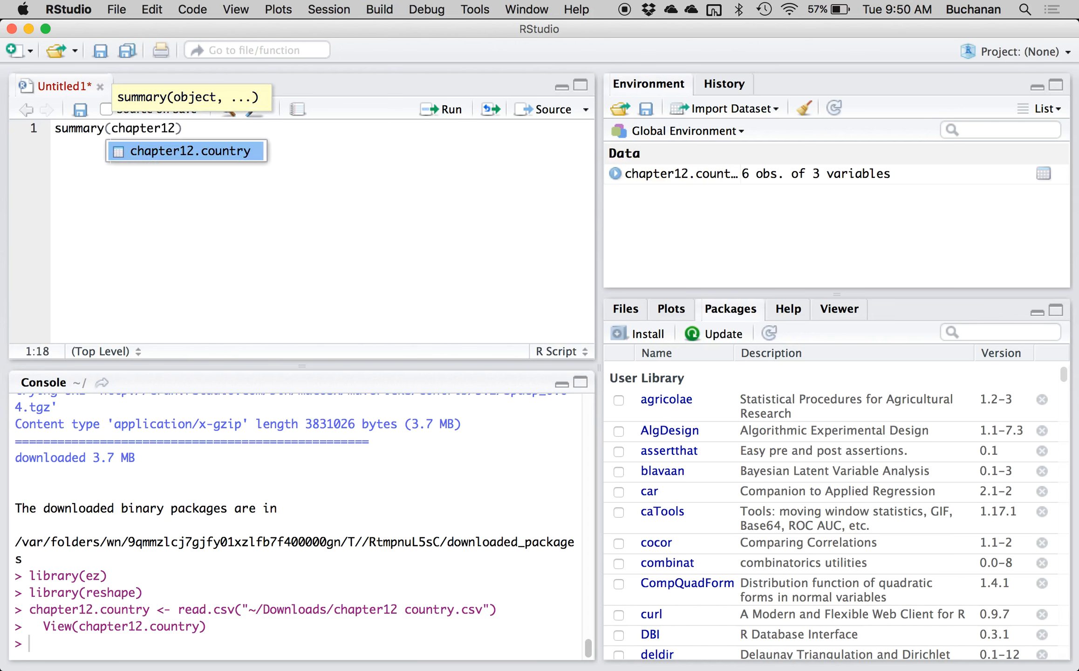
key("Tab")
key("super+Return")
key("super+equal")
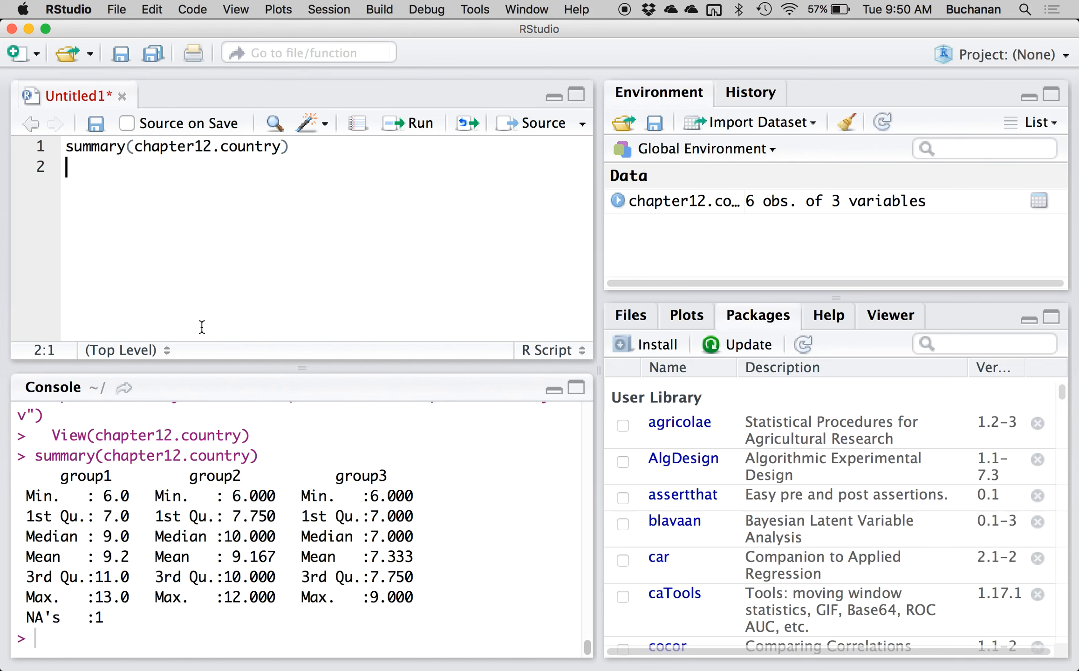
Copy the console's summary output under "Means:" in the Word document and highlight its Mean row in yellow.
left_click_drag(21, 458, 442, 612)
key("super+c")
key("ctrl+Up")
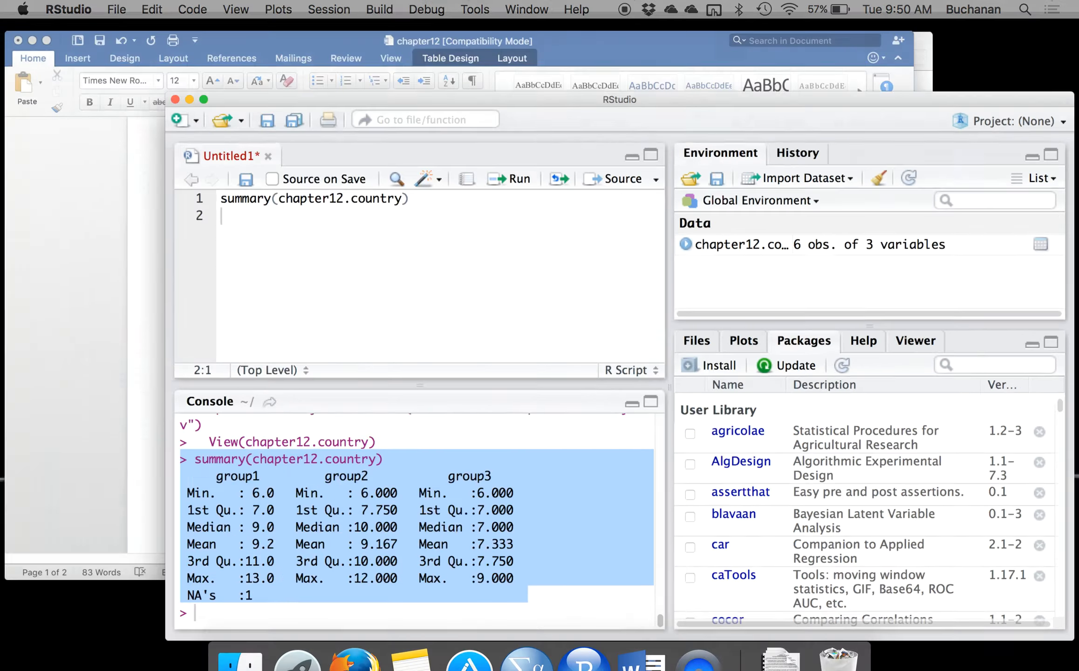
left_click(376, 237)
left_click(355, 559)
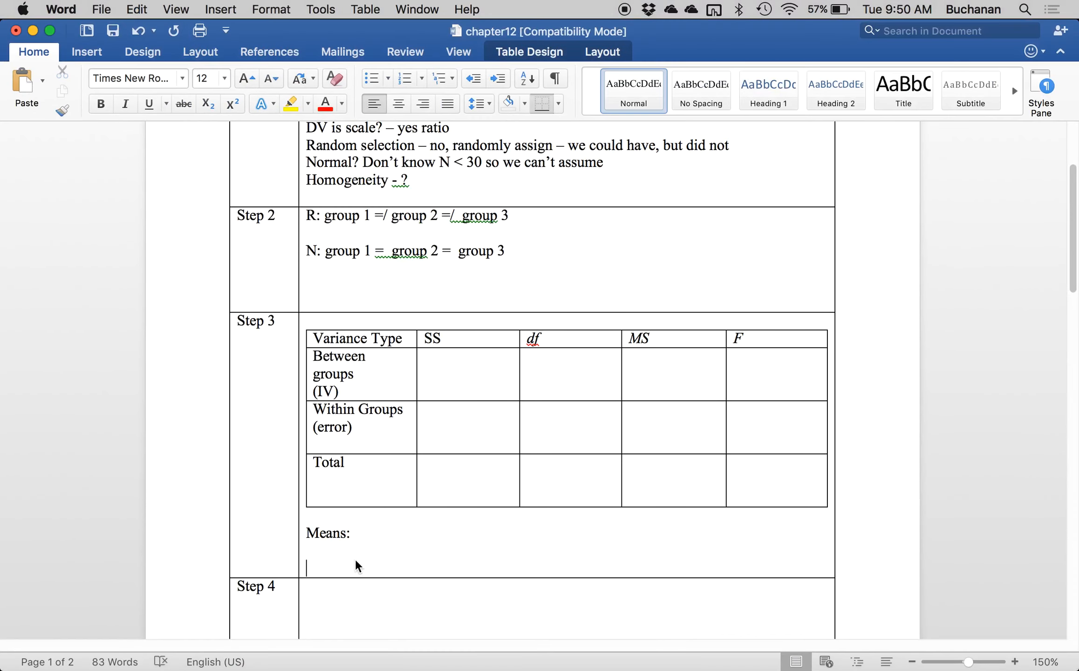
key("super+v")
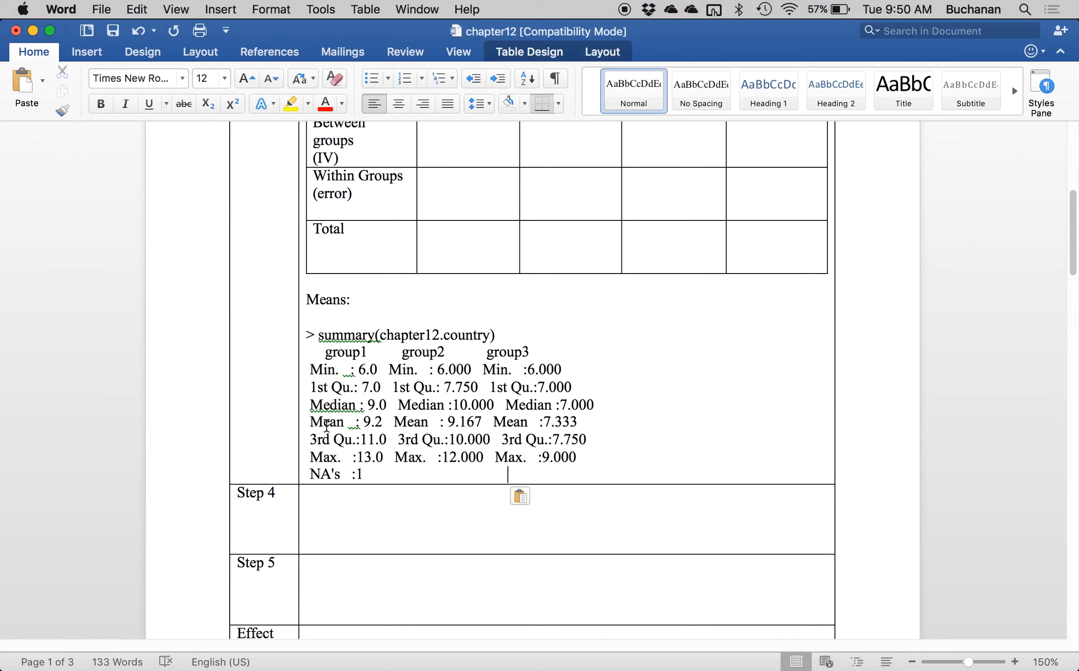
left_click_drag(310, 420, 617, 423)
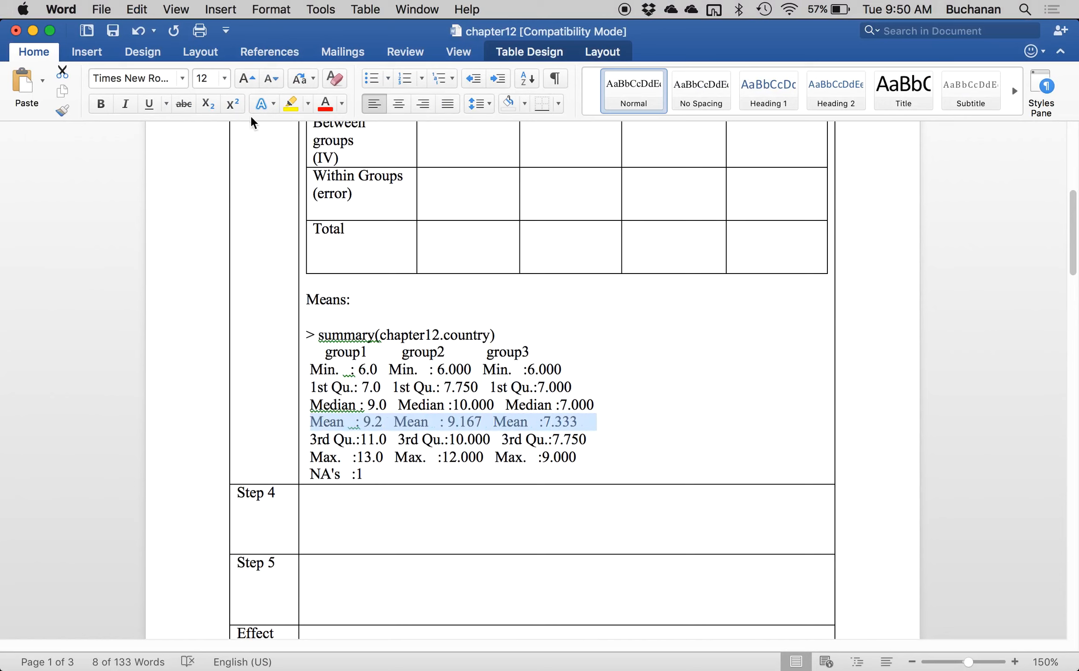
left_click(291, 103)
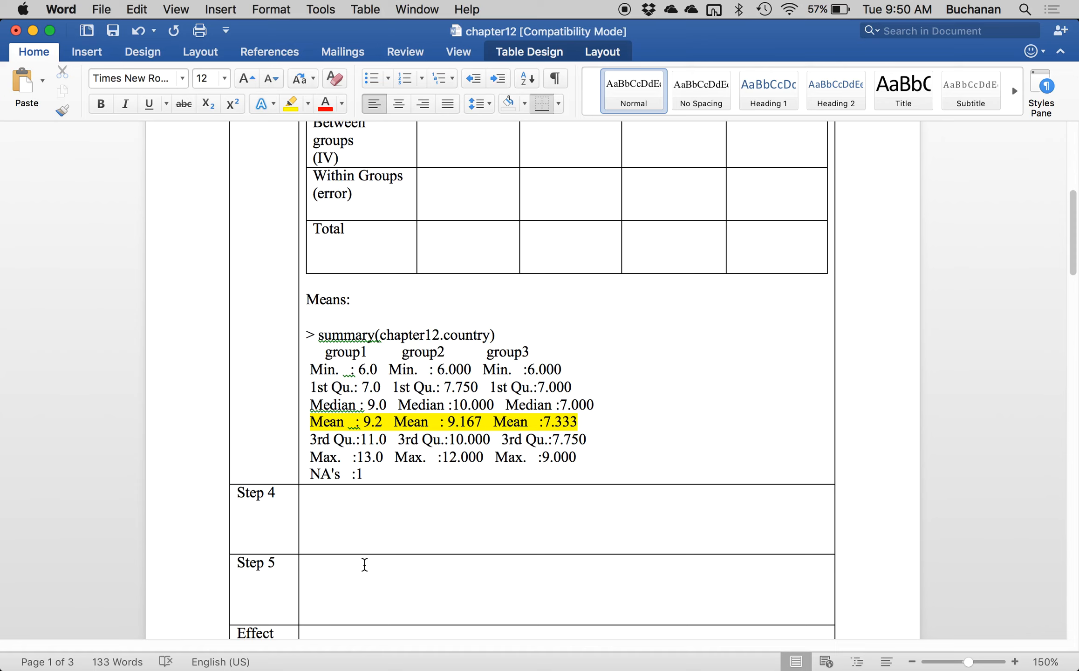
Add the label "SDs:" below the pasted summary output, leaving a blank line between them.
left_click(390, 473)
key("Return")
key("Return")
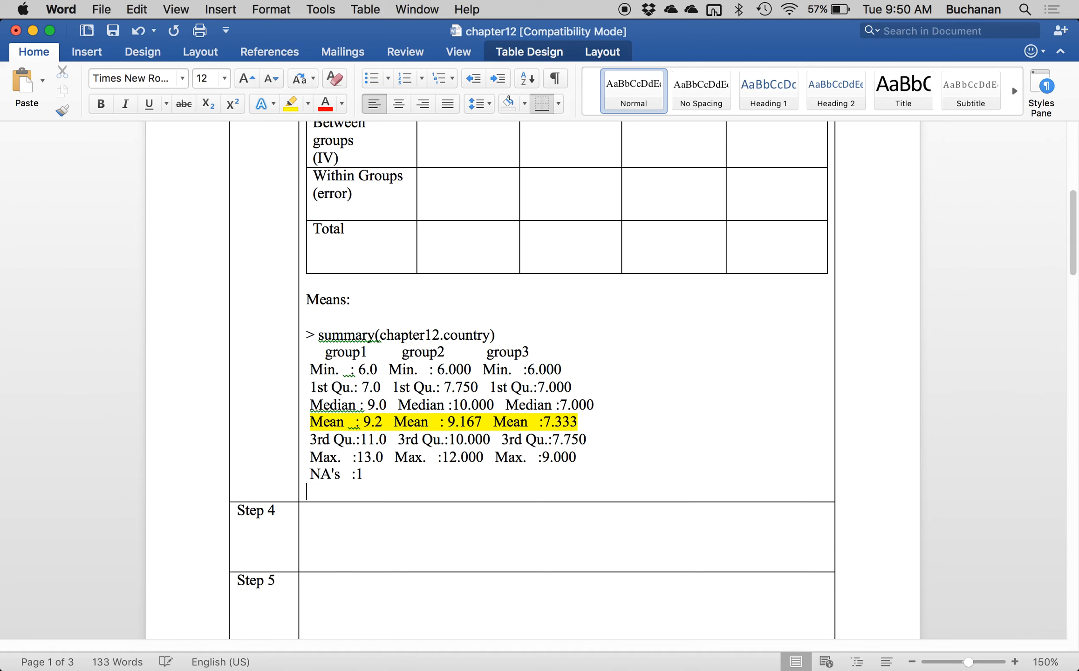
type("SDs:")
Switch to RStudio and try running sd(chapter12.country) from a new script line.
key("ctrl+Up")
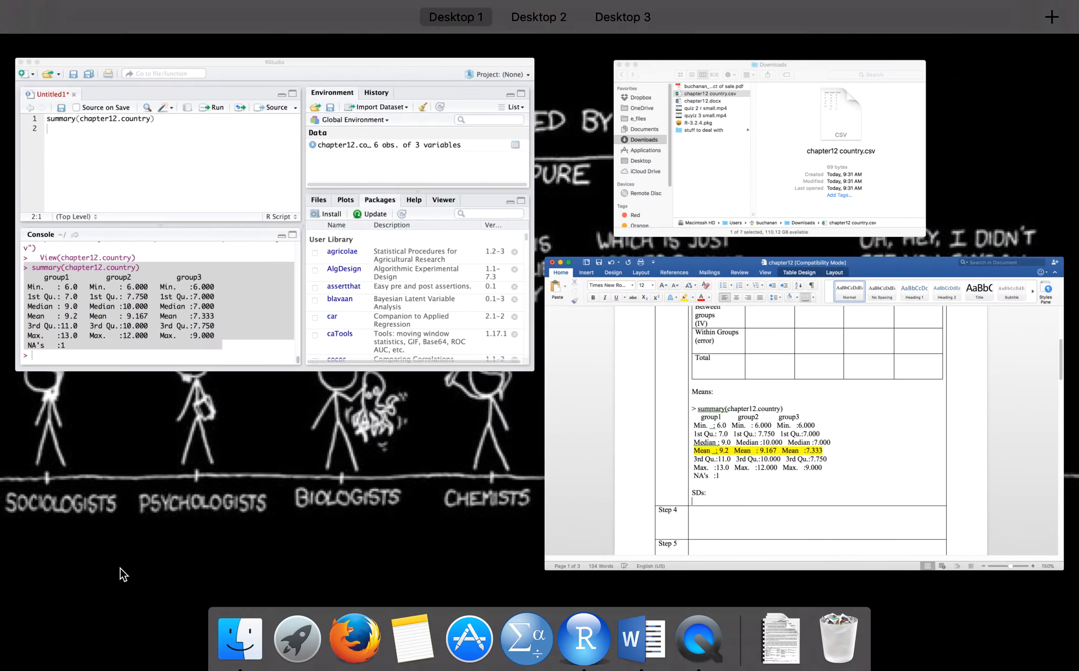
left_click(243, 274)
left_click(171, 181)
type("sd")
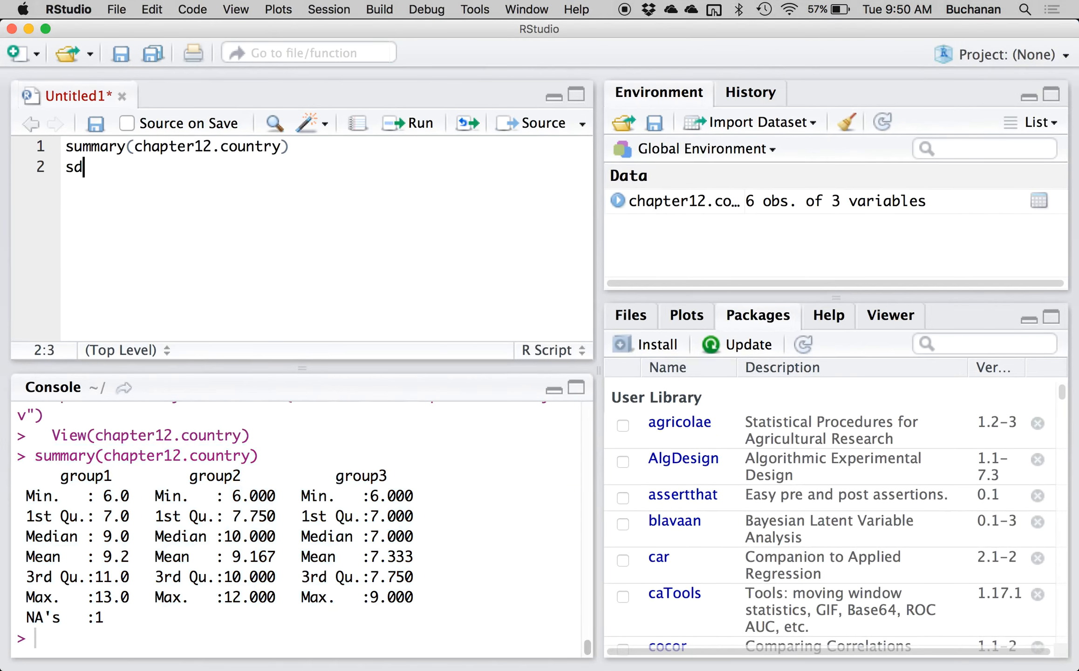
type("(chapter1")
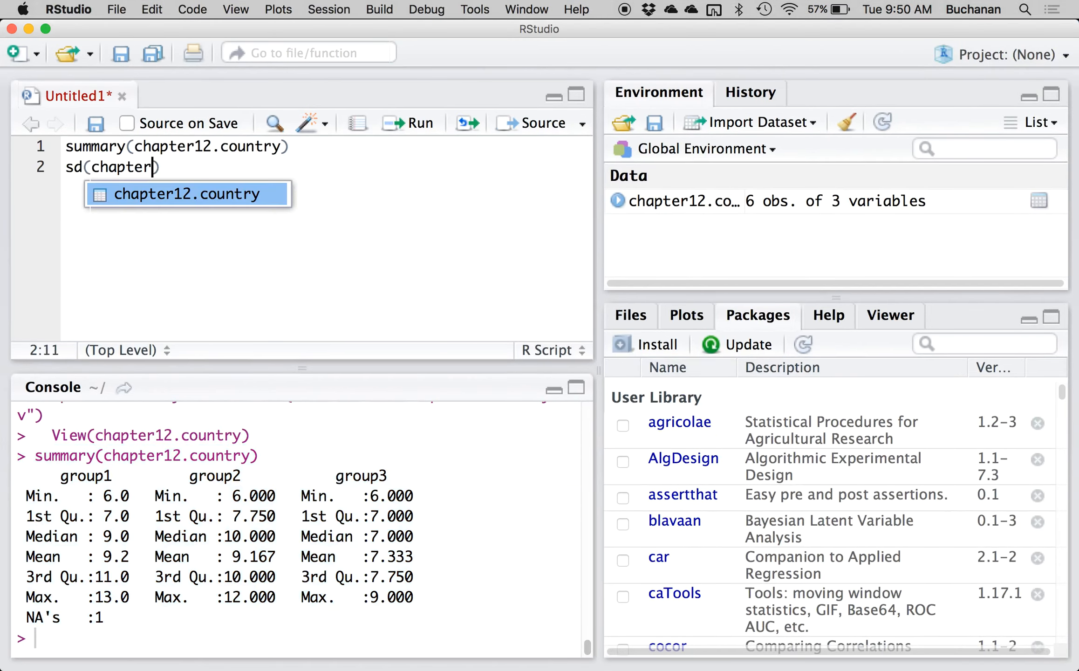
key("Tab")
key("super+Return")
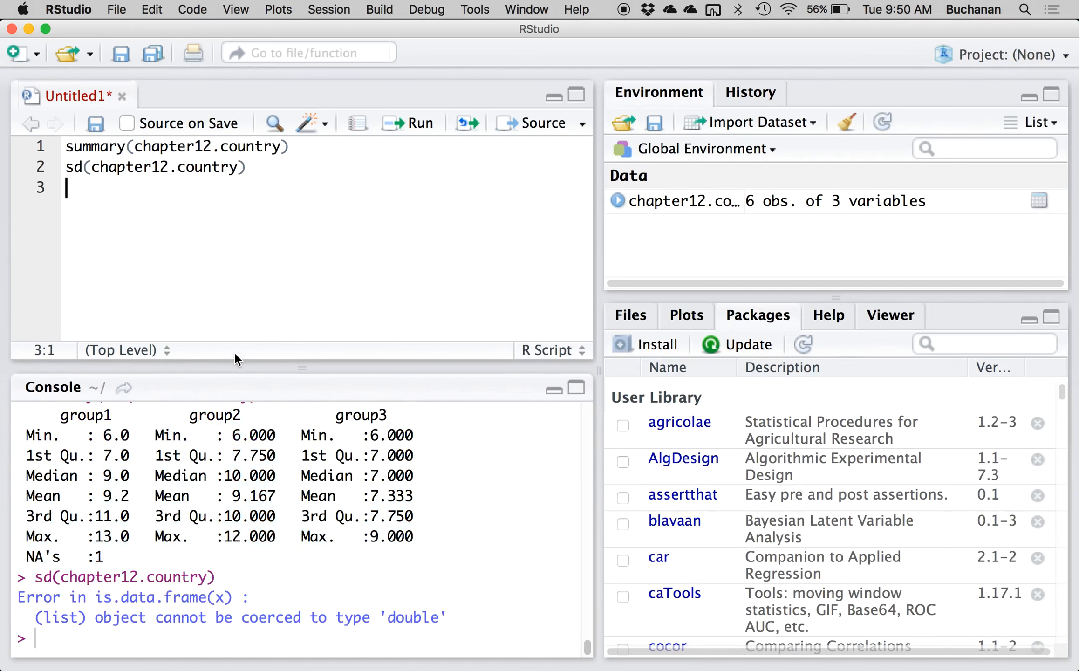
Change the standard deviation command to sd(chapter12.country$group1) and run it.
left_click(239, 167)
type("$")
key("Tab")
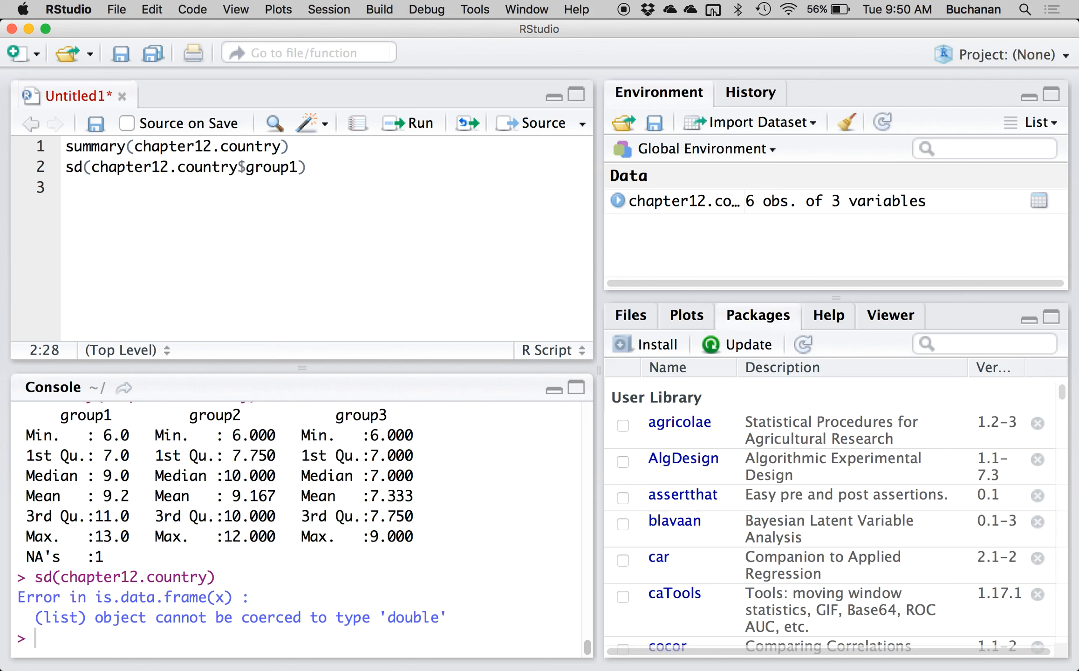
key("super+Return")
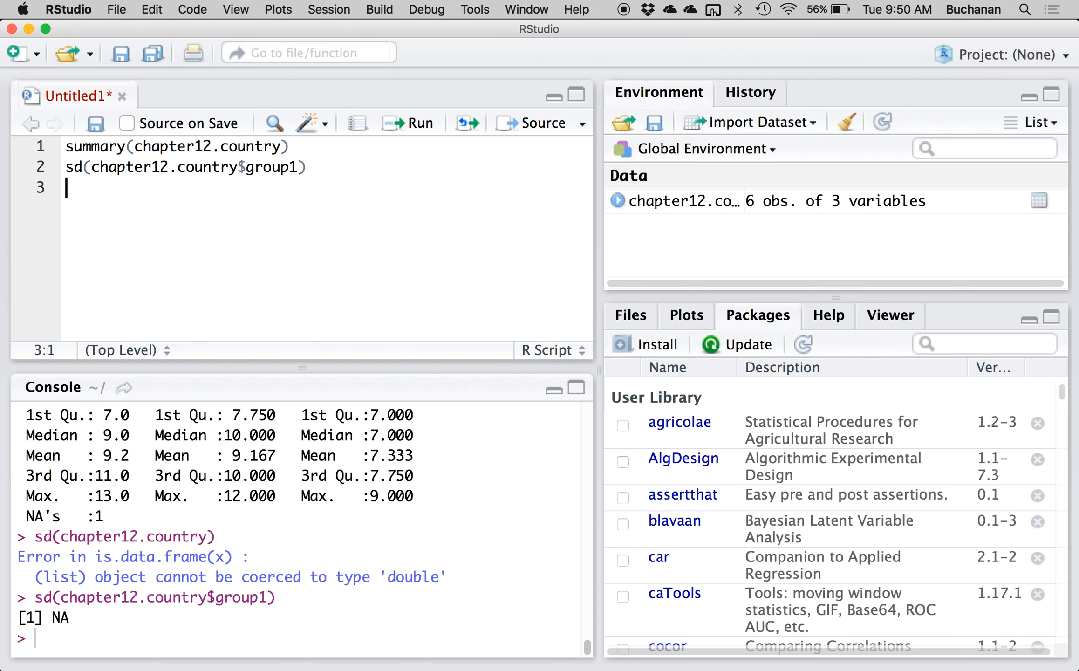
Add the argument na.rm = T to the group1 sd command and run it again.
key("Left")
key("Left")
type(", na.r")
key("Tab")
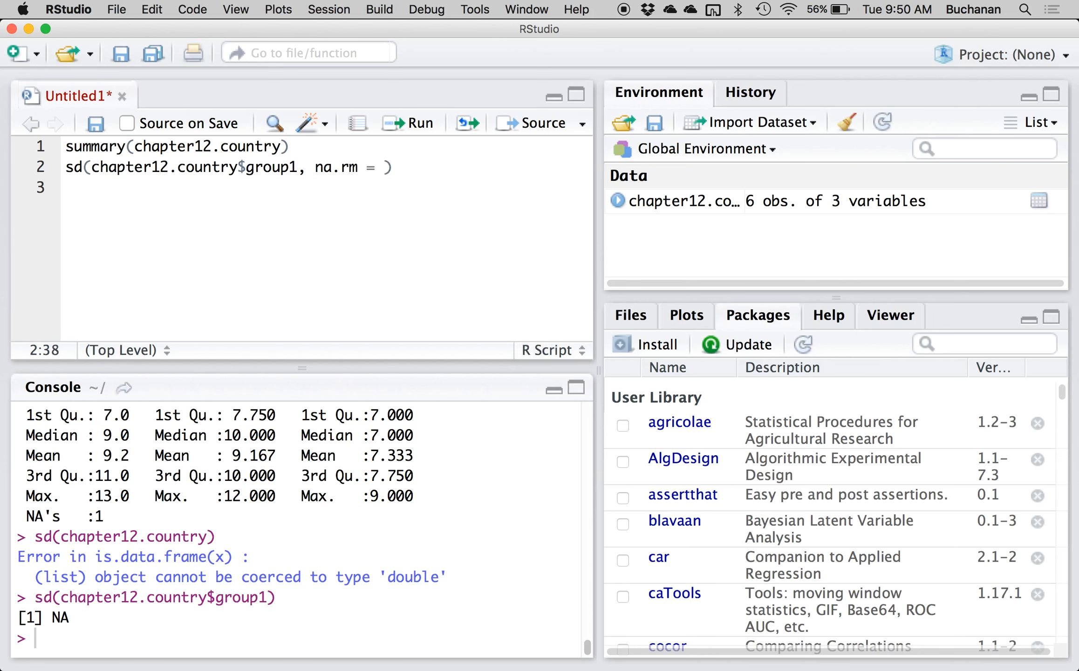
type("T")
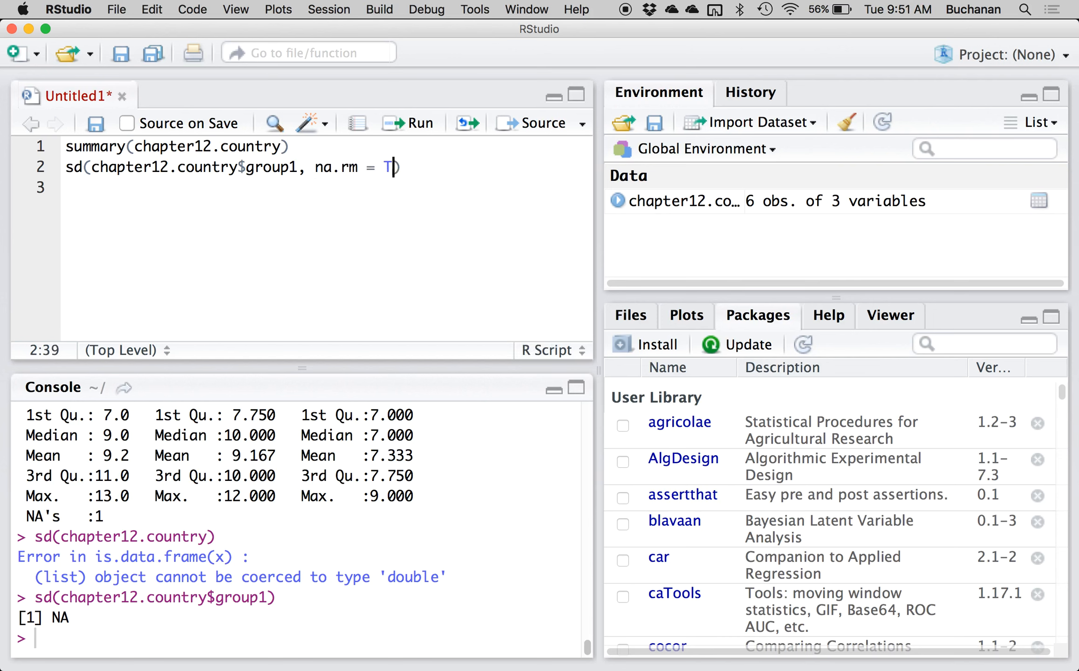
key("super+Return")
Duplicate the group1 sd line so the script holds three copies of it.
key("Up")
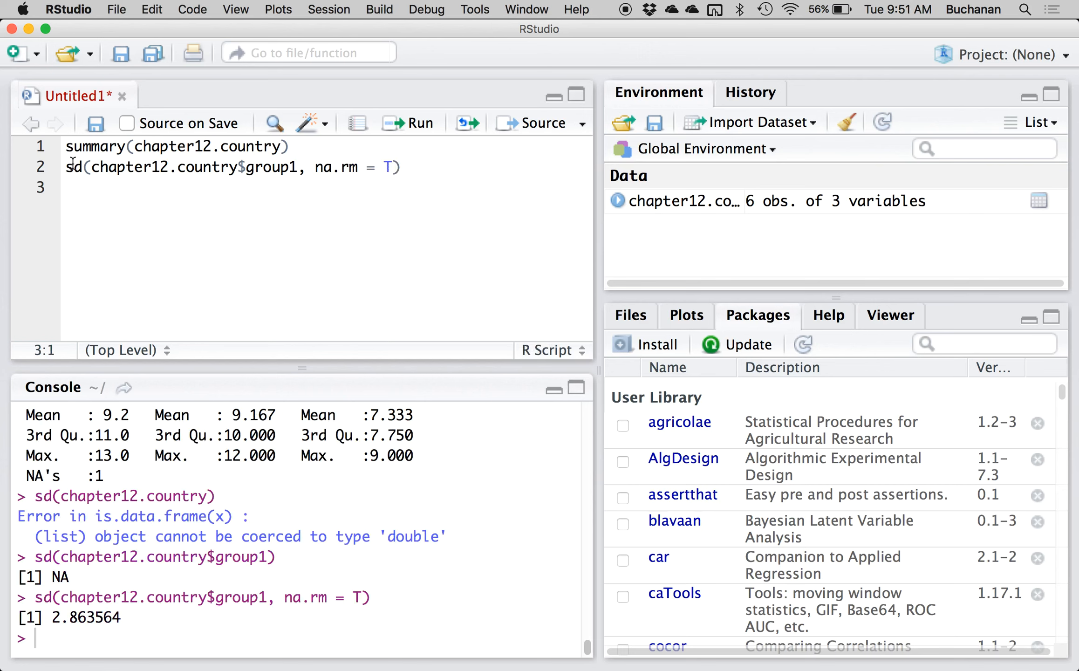
key("shift+Down")
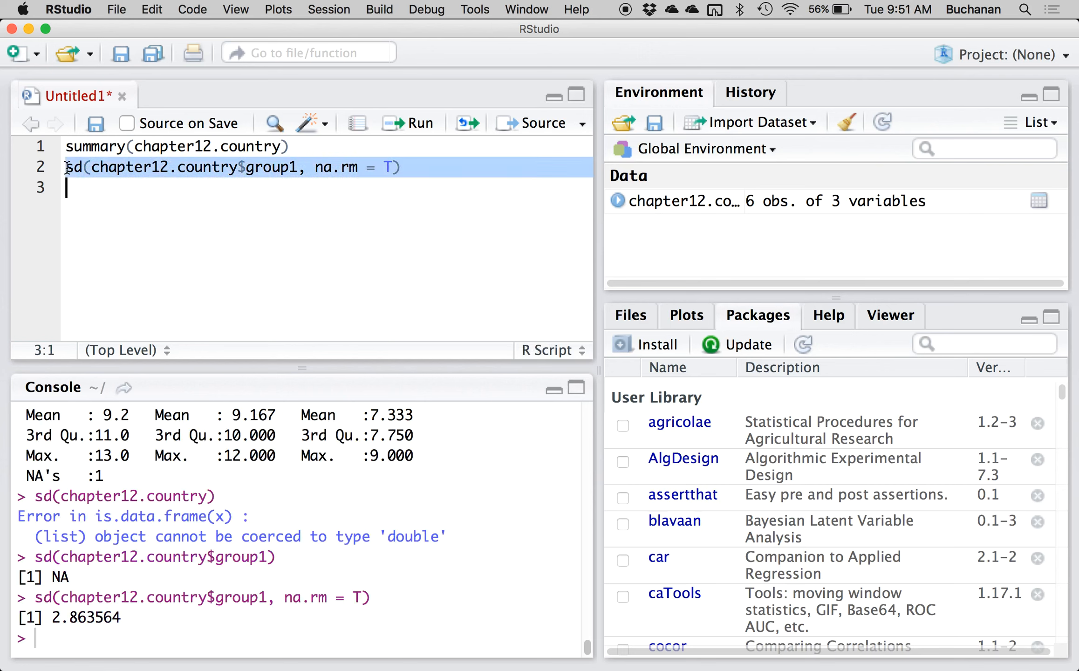
key("super+c")
key("super+v")
key("super+v")
key("super+v")
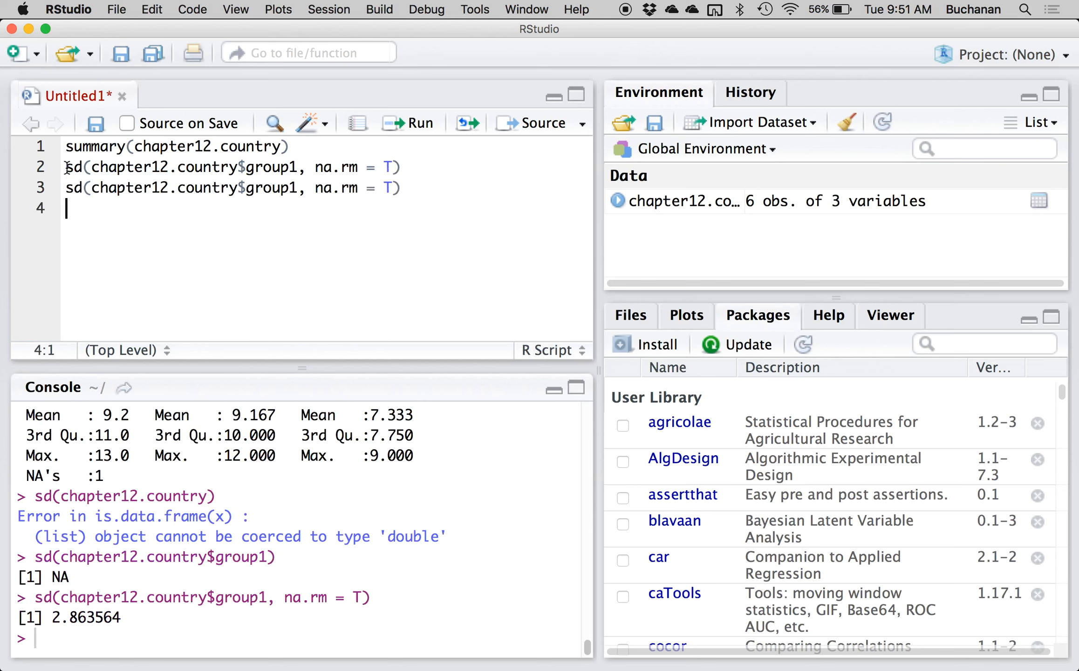
Change the second sd line to use group2 and the third to use group3.
left_click(294, 187)
key("Delete")
type("2")
key("Down")
key("BackSpace")
type("3, na.rm = T)")
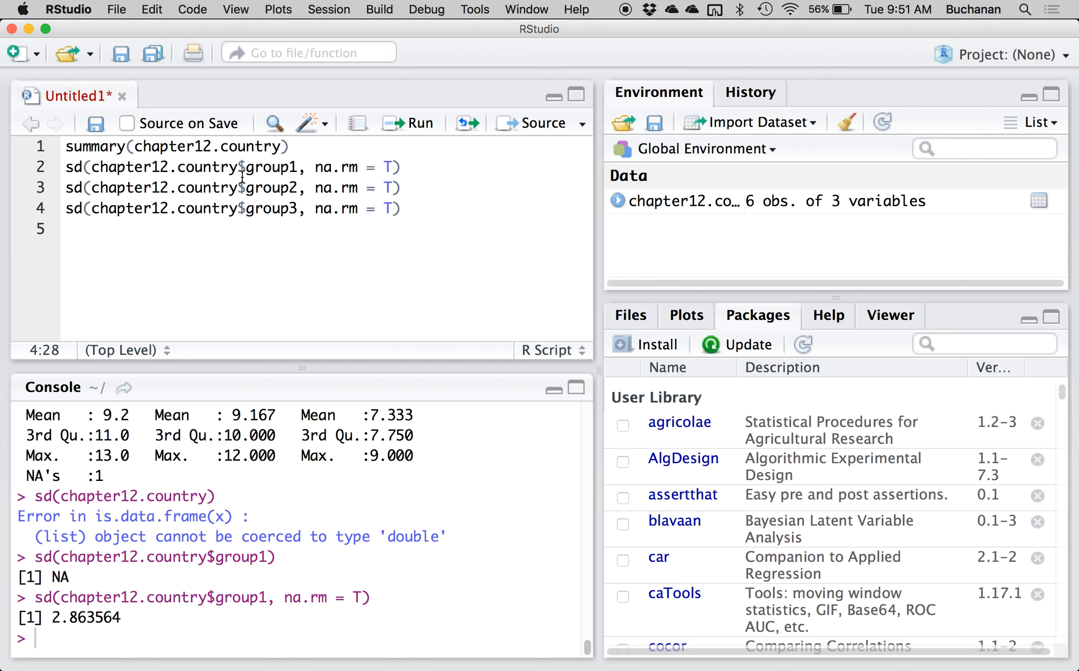
Expand chapter12.country in the environment to view its variables.
left_click(618, 201)
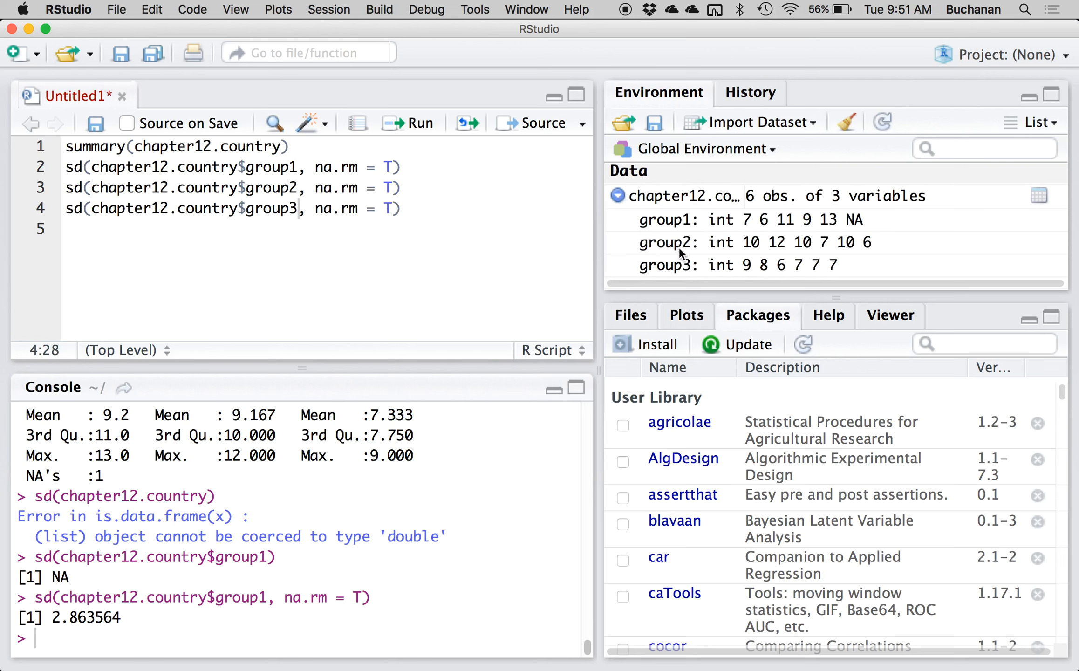
Run the sd lines for group2 and group3 from the script.
left_click(265, 188)
key("super+Return")
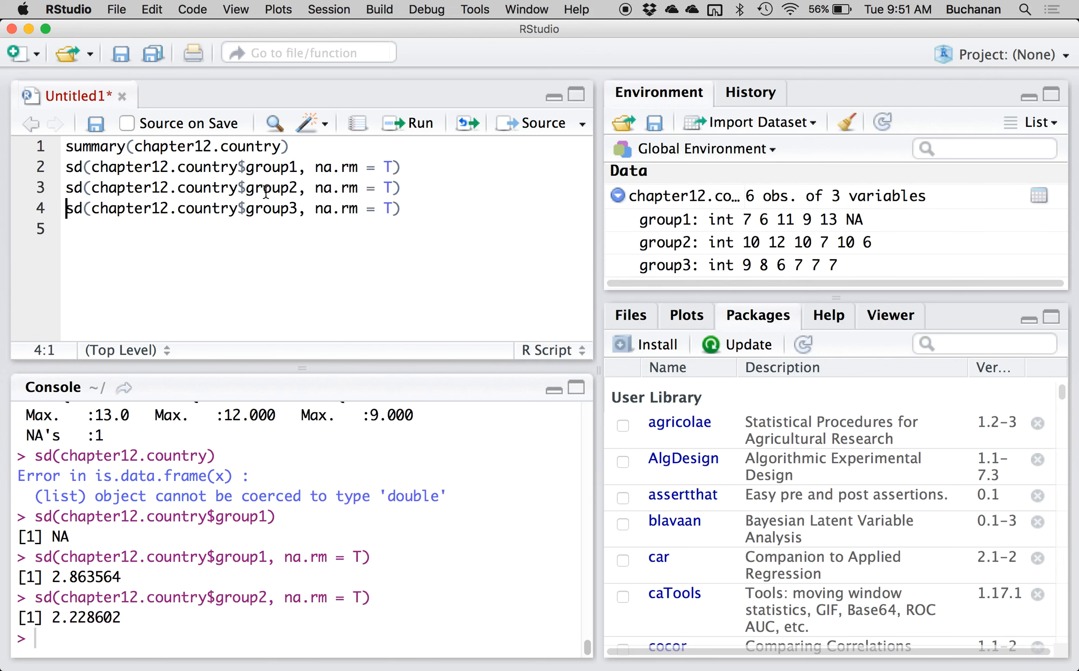
key("super+Return")
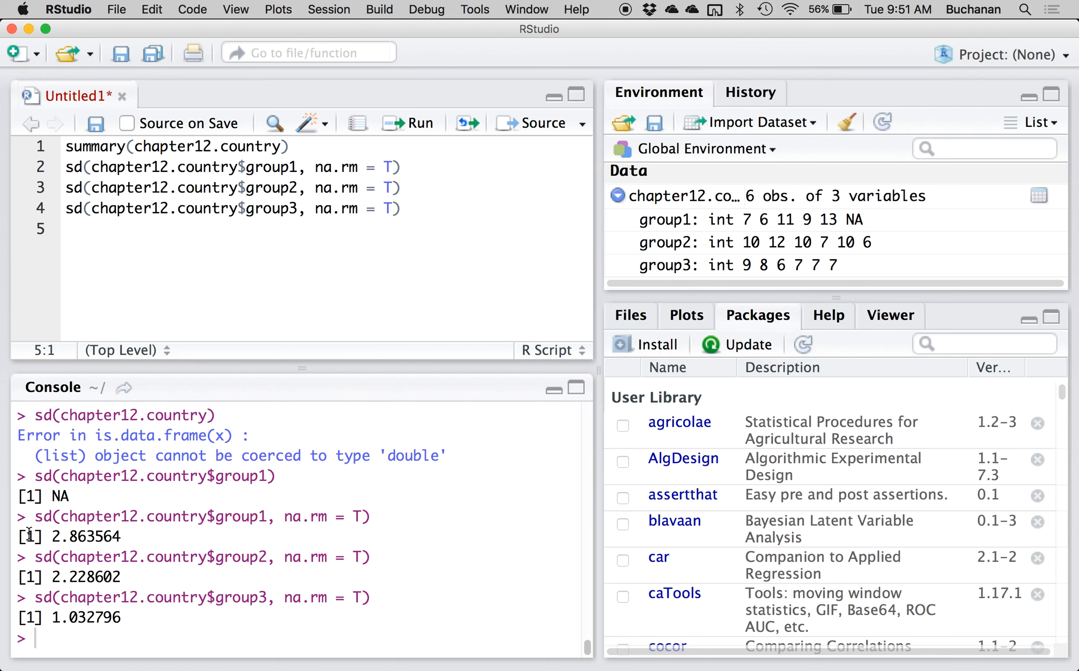
Copy the three na.rm = T sd commands with their console output into the Word worksheet under SDs.
left_click_drag(18, 513, 157, 615)
key("super+c")
key("ctrl+Up")
left_click(286, 295)
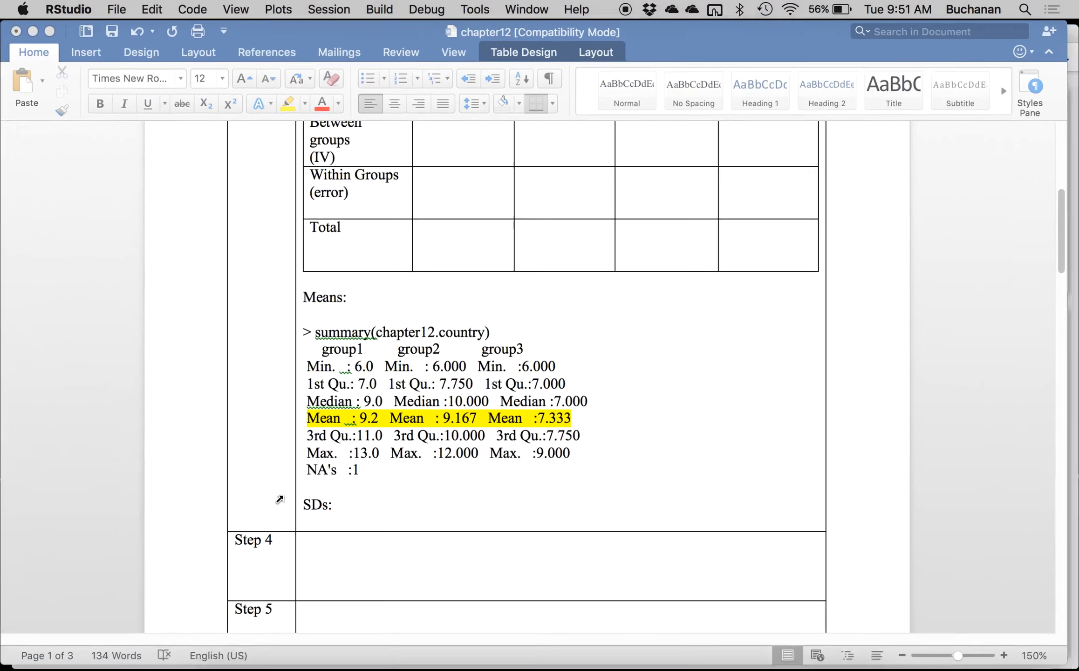
key("super+v")
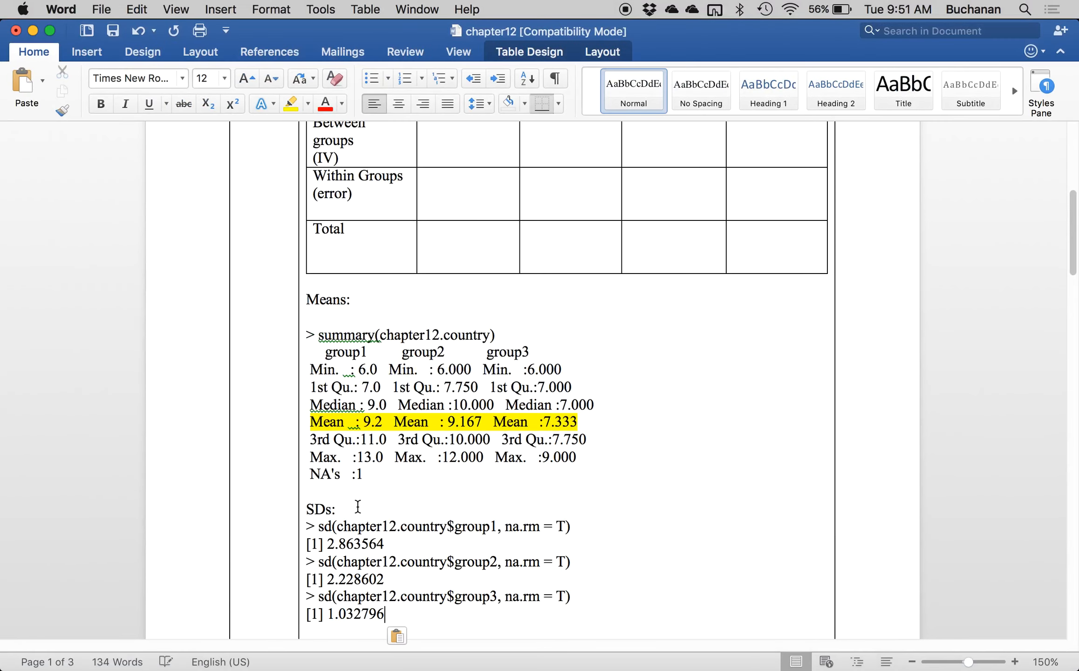
Complete the Homogeneity line in Step 1 with "probably not, one is 2X another group".
scroll(358, 506, "down", 3)
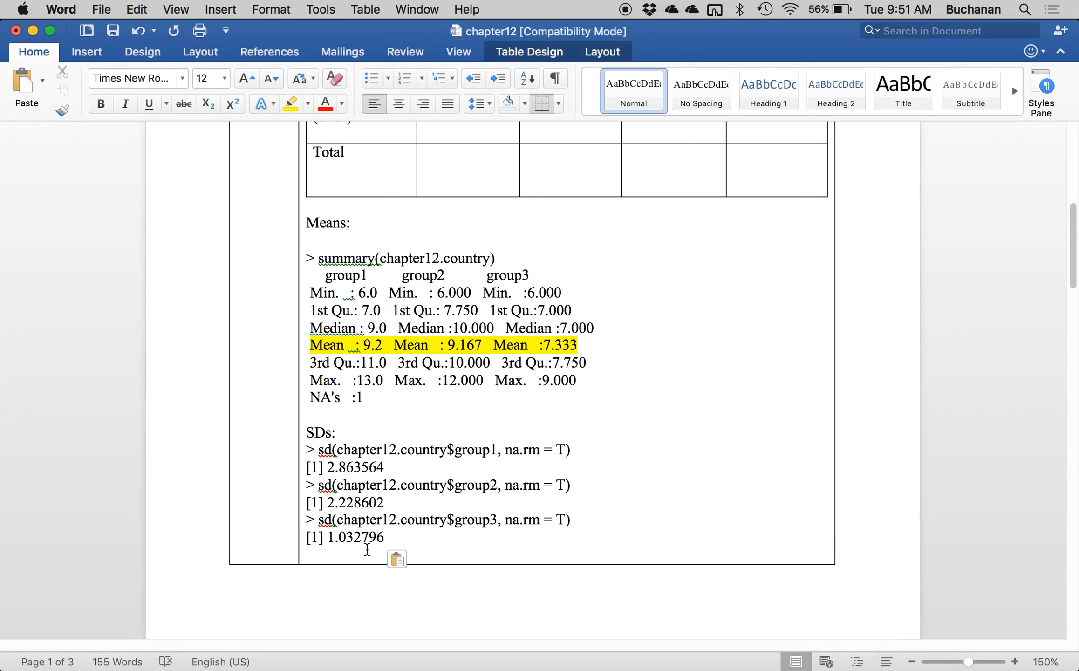
scroll(367, 550, "up", 15)
left_click(411, 341)
type("proba")
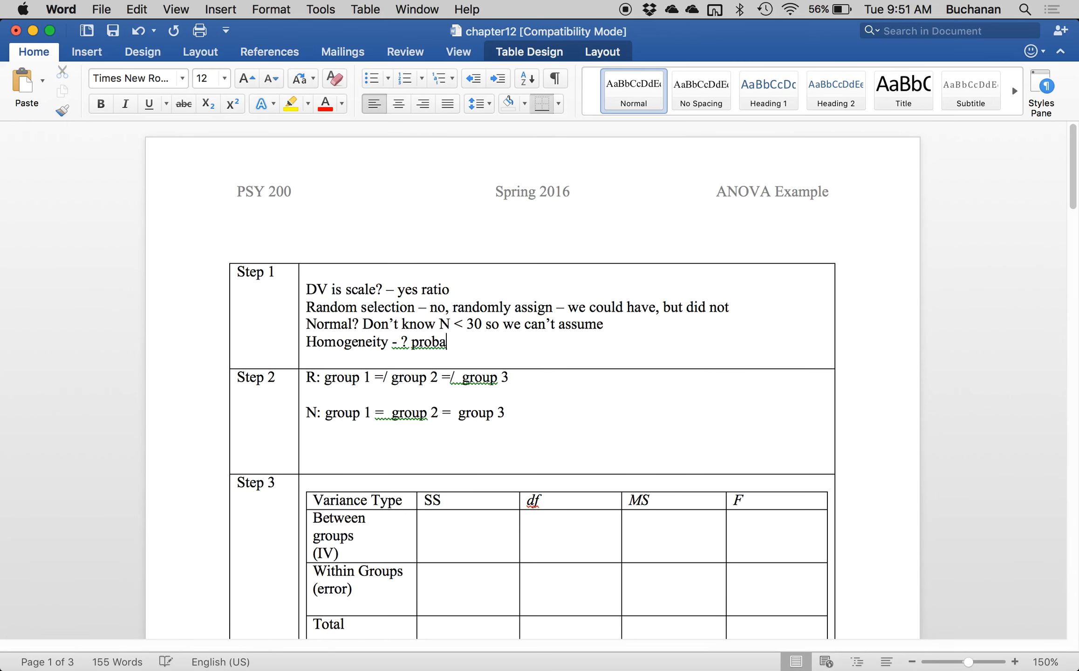
type("bly not, one is 2")
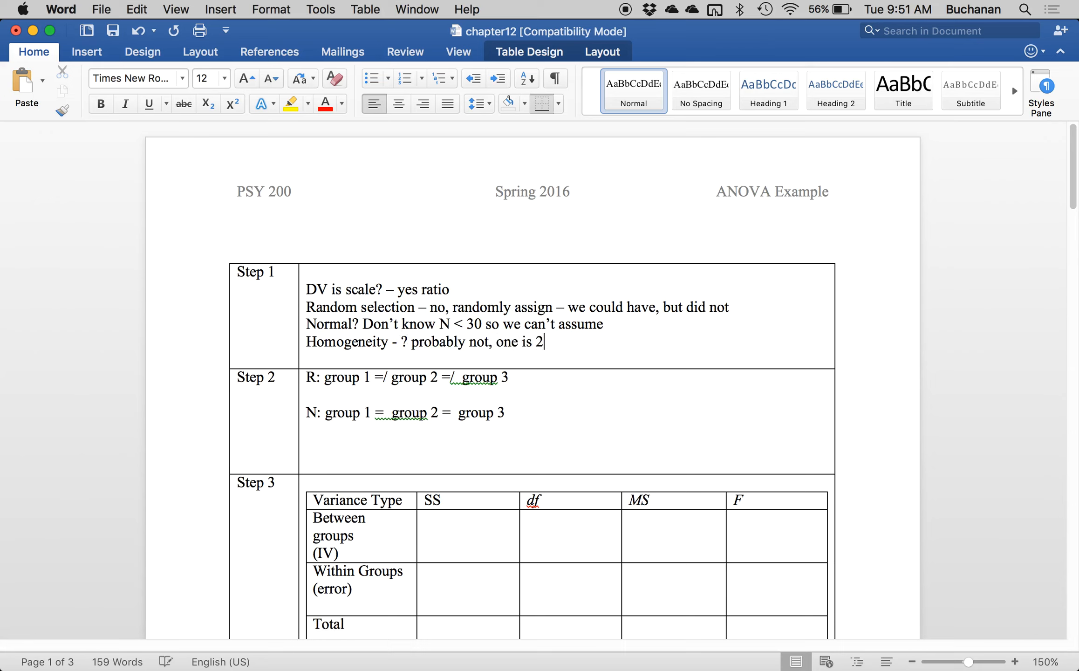
type("X tha")
key("BackSpace")
key("BackSpace")
key("BackSpace")
type("another group")
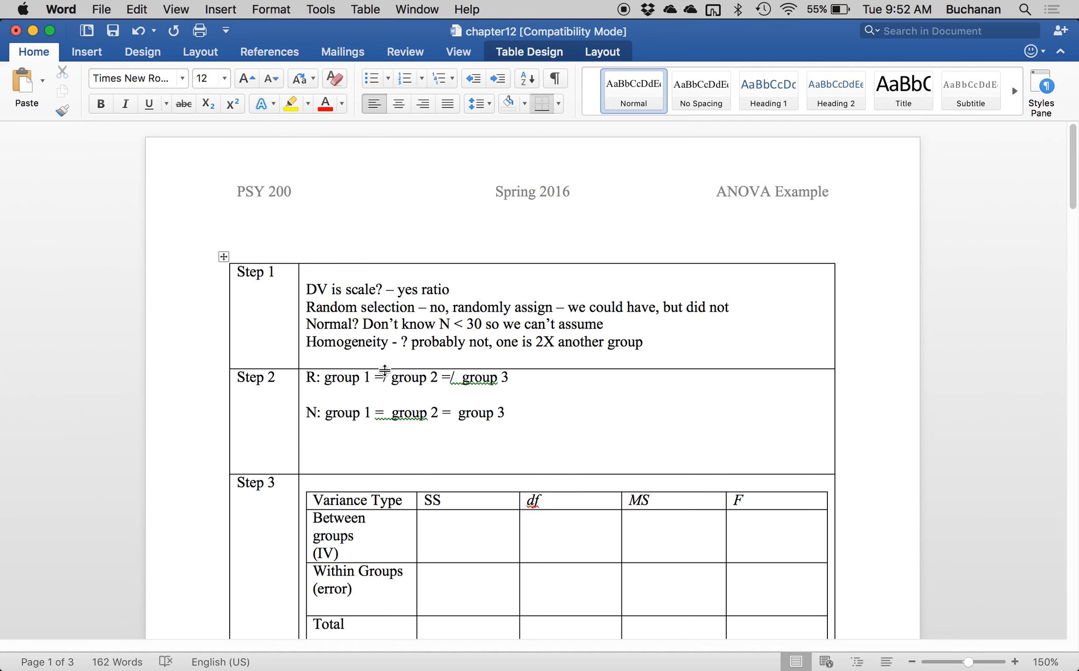
Switch to RStudio, add library(reshape) to the script below the sd lines, leaving a blank line, and run it.
scroll(379, 371, "down", 5)
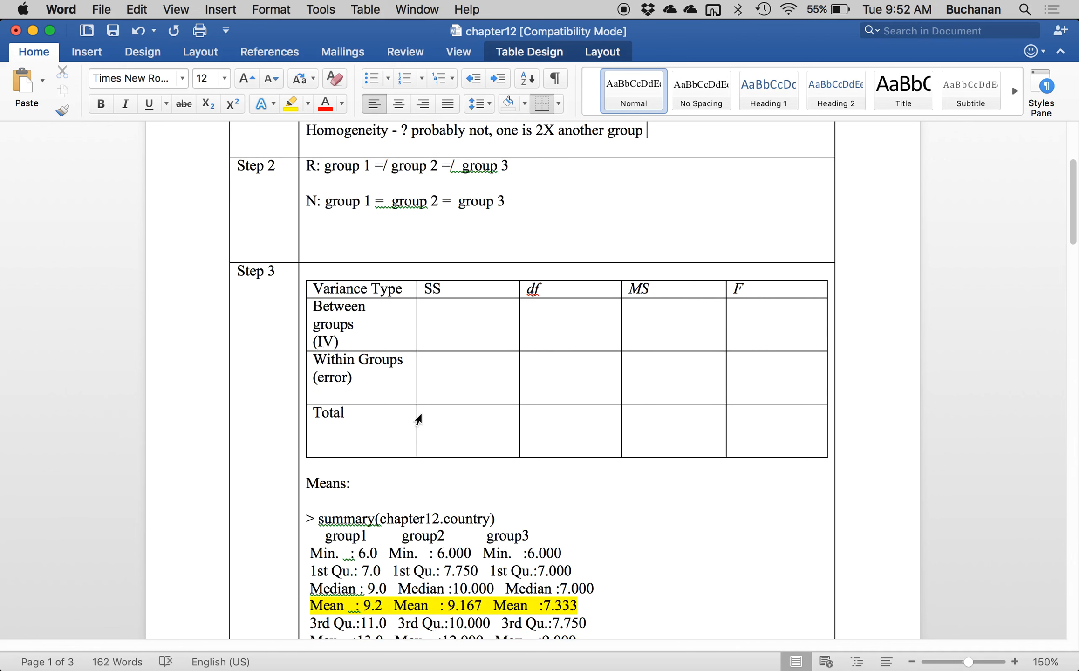
scroll(415, 424, "down", 12)
scroll(417, 414, "down", 2)
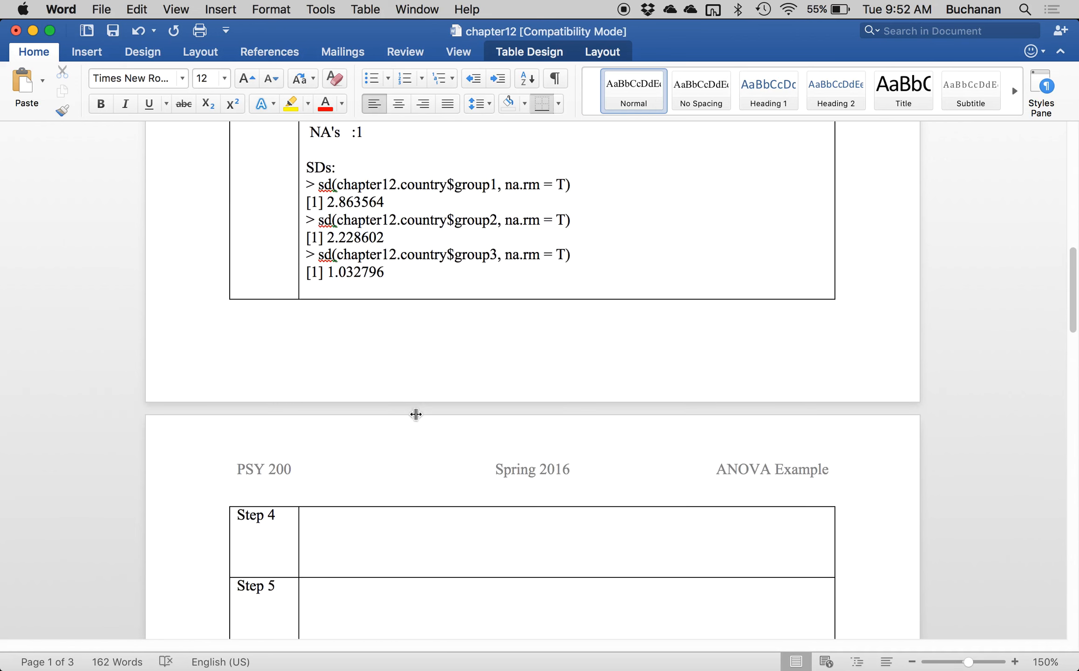
scroll(416, 414, "up", 3)
mouse_move(1, 670)
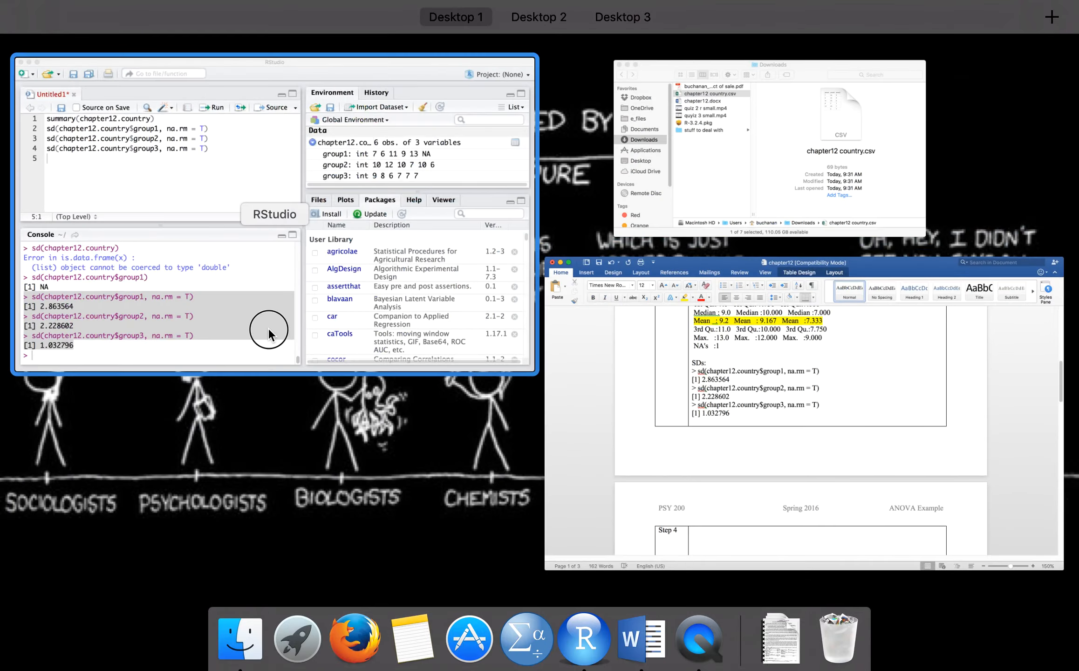
left_click(268, 329)
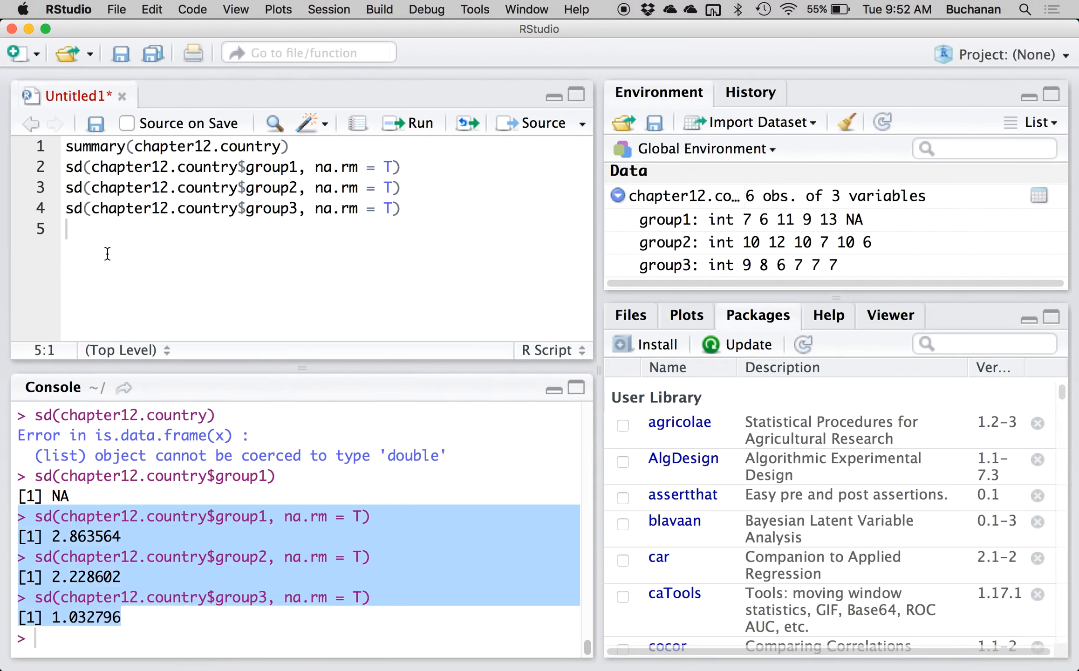
left_click(88, 233)
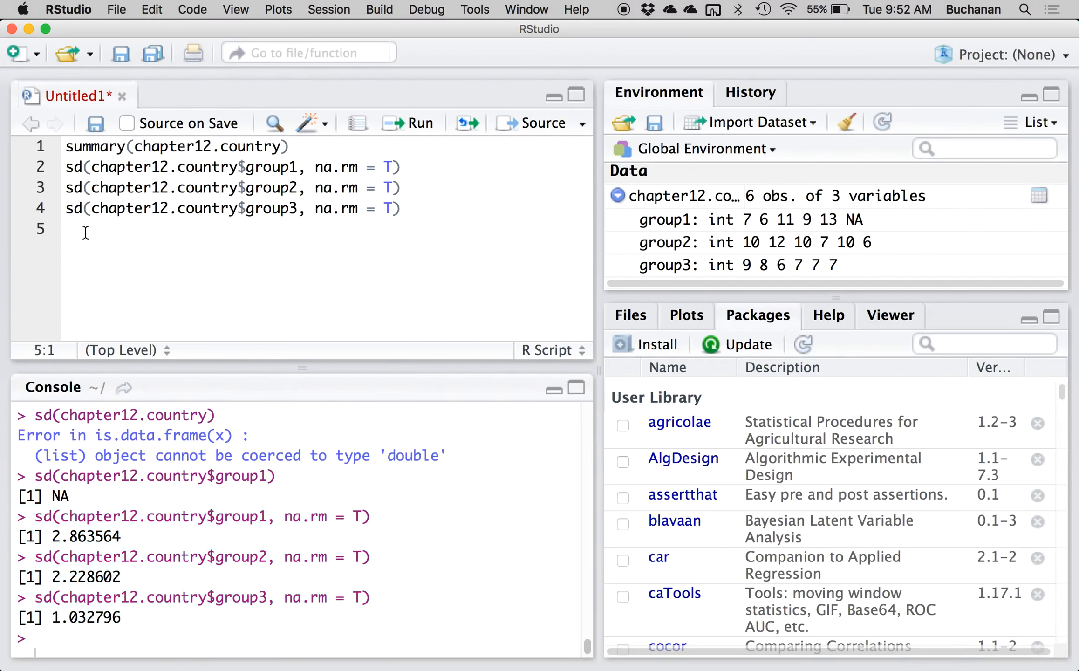
key("Return")
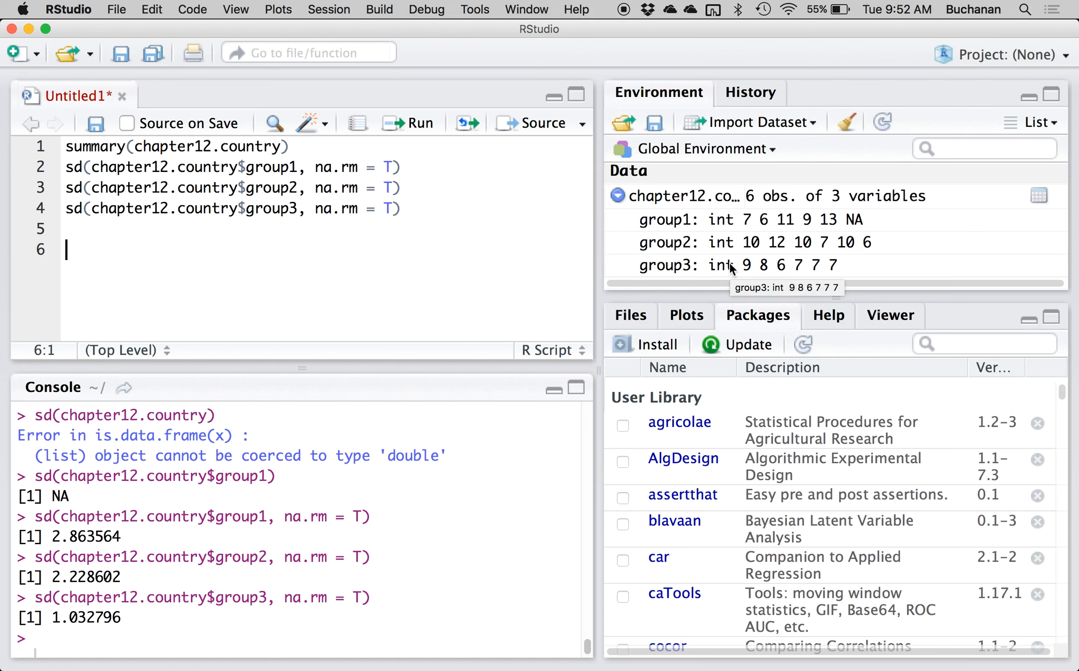
type("library(re")
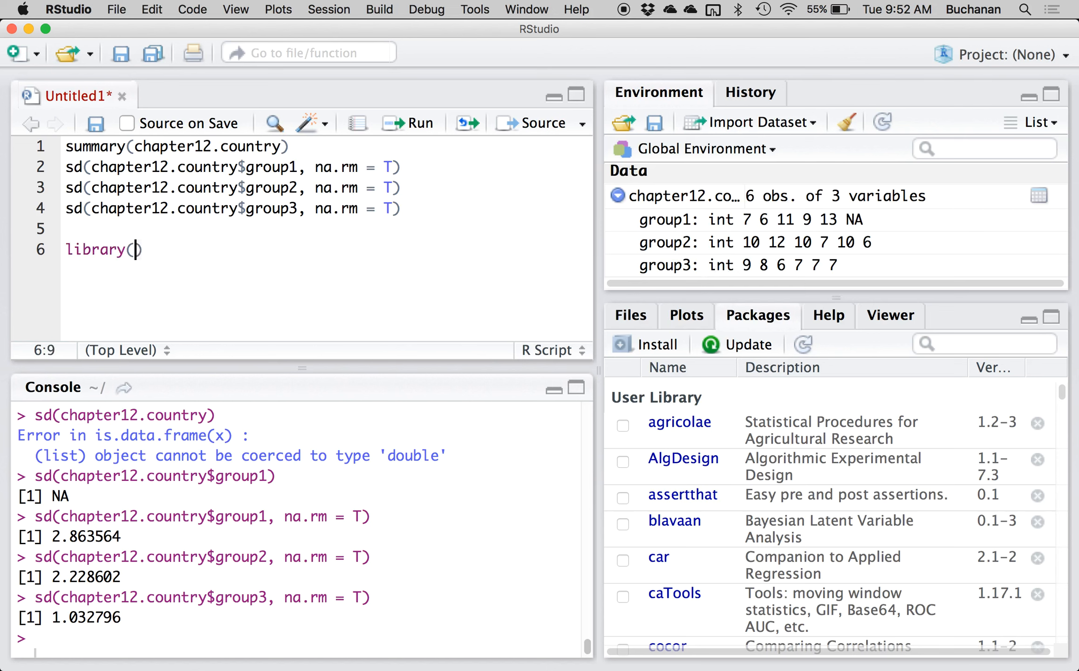
type("shape")
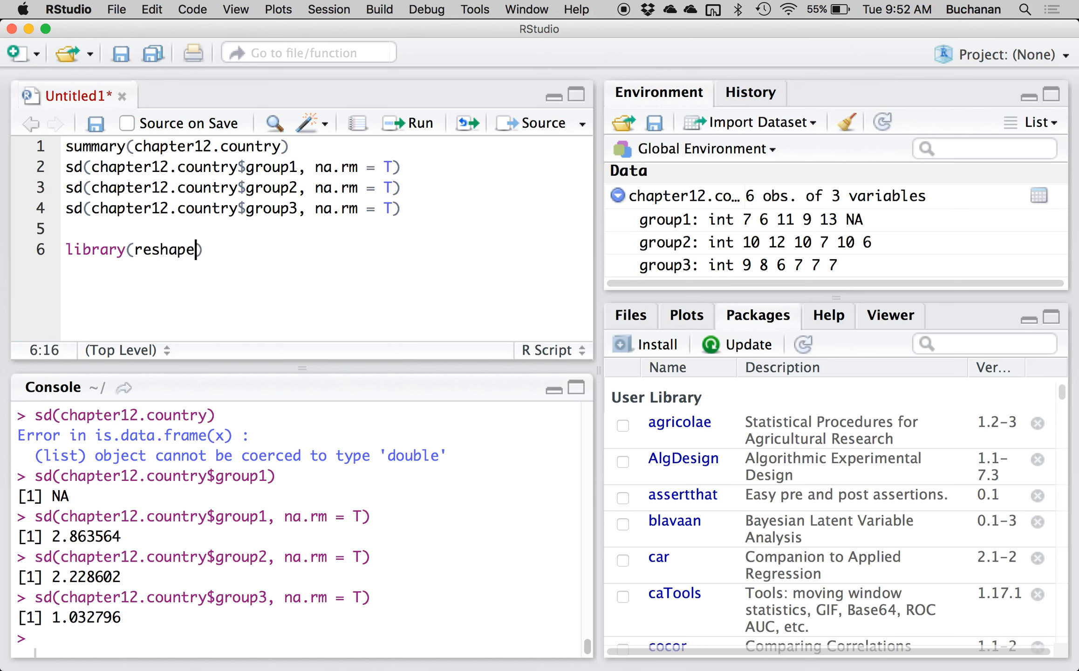
key("super+Return")
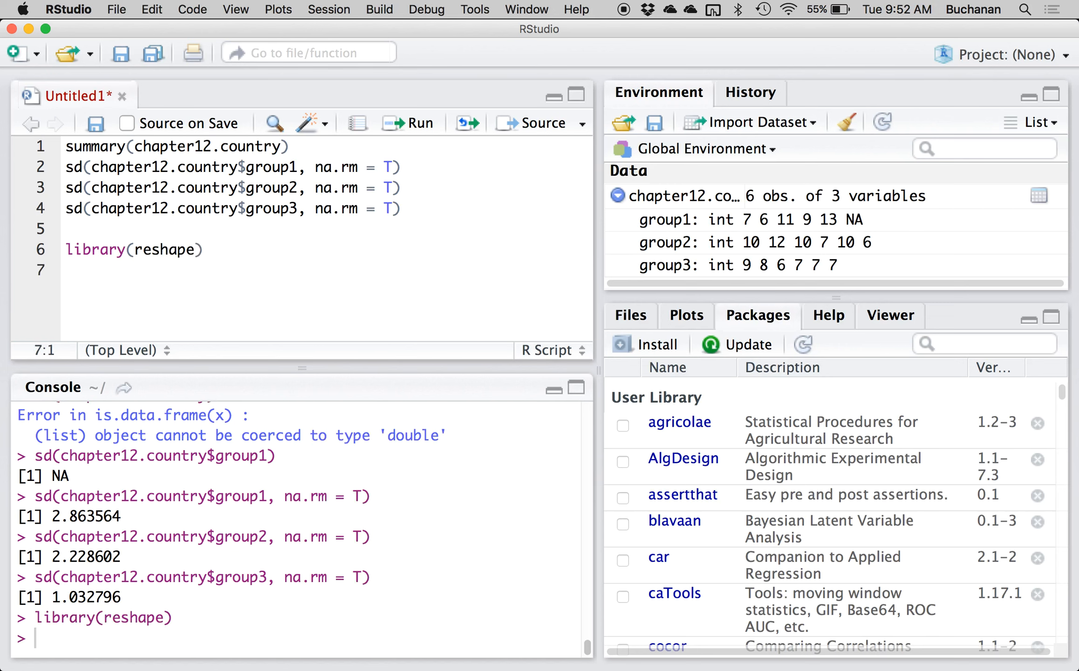
Start the command longdata = melt(chapter12.country, in the script and continue it on a new line.
type("longdata = melt(chapter")
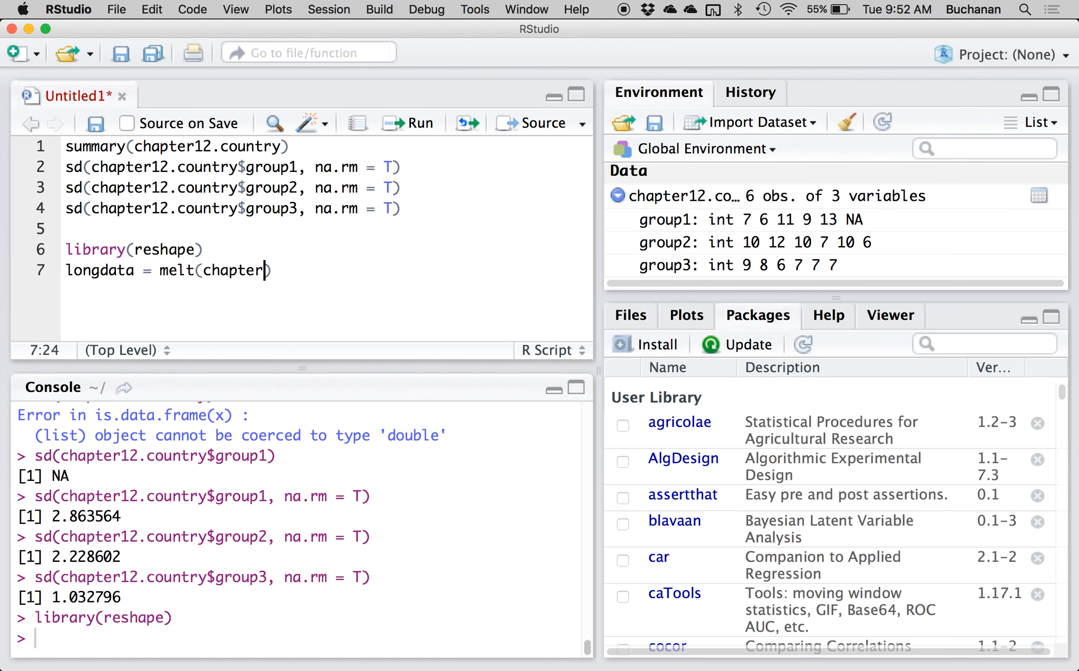
key("Tab")
type(",")
key("Return")
Add the argument measured = c("group1", "") to the melt command, leaving the second quoted entry empty.
type("measured")
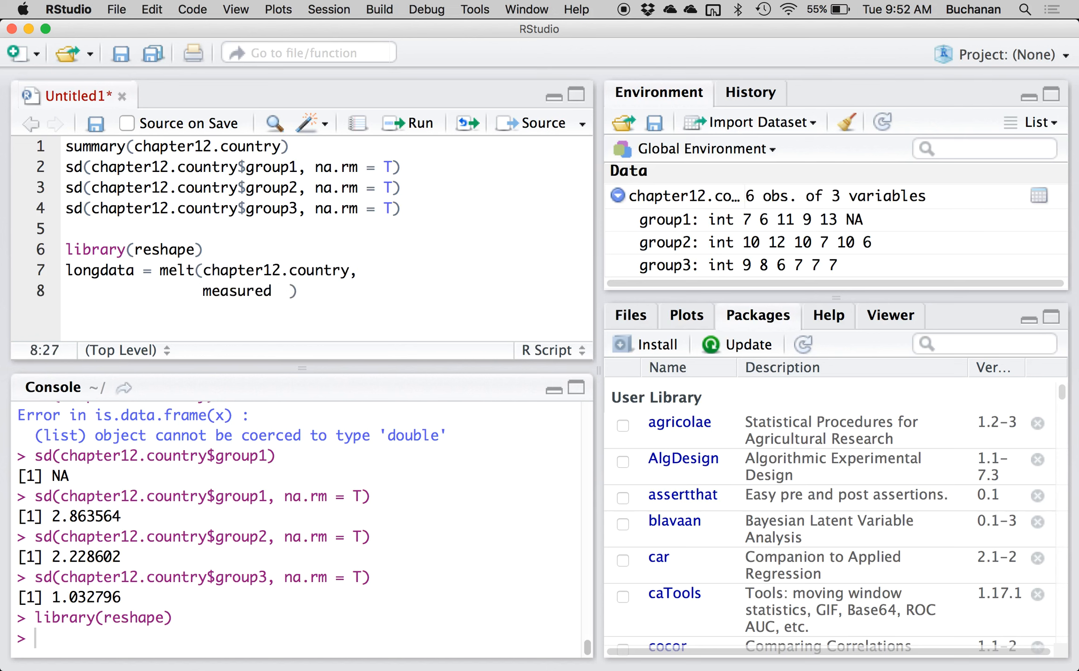
key("BackSpace")
key("BackSpace")
type("= c(\"grou")
type("p1\" ,")
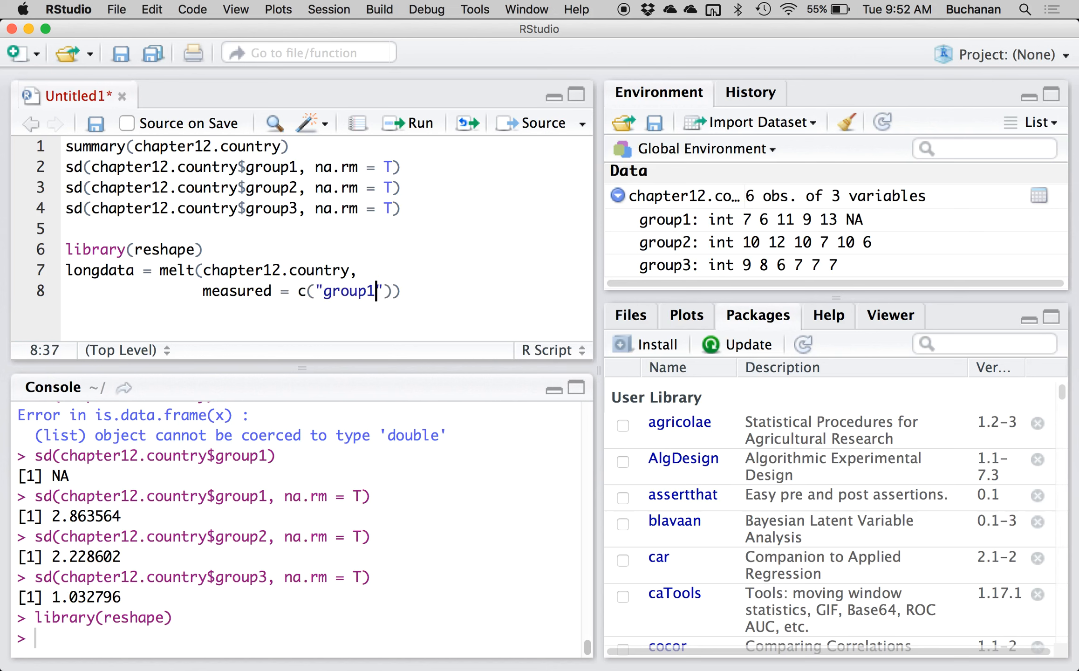
key("BackSpace")
key("BackSpace")
key("BackSpace")
type("< \"")
left_click(393, 291)
key("BackSpace")
type(",")
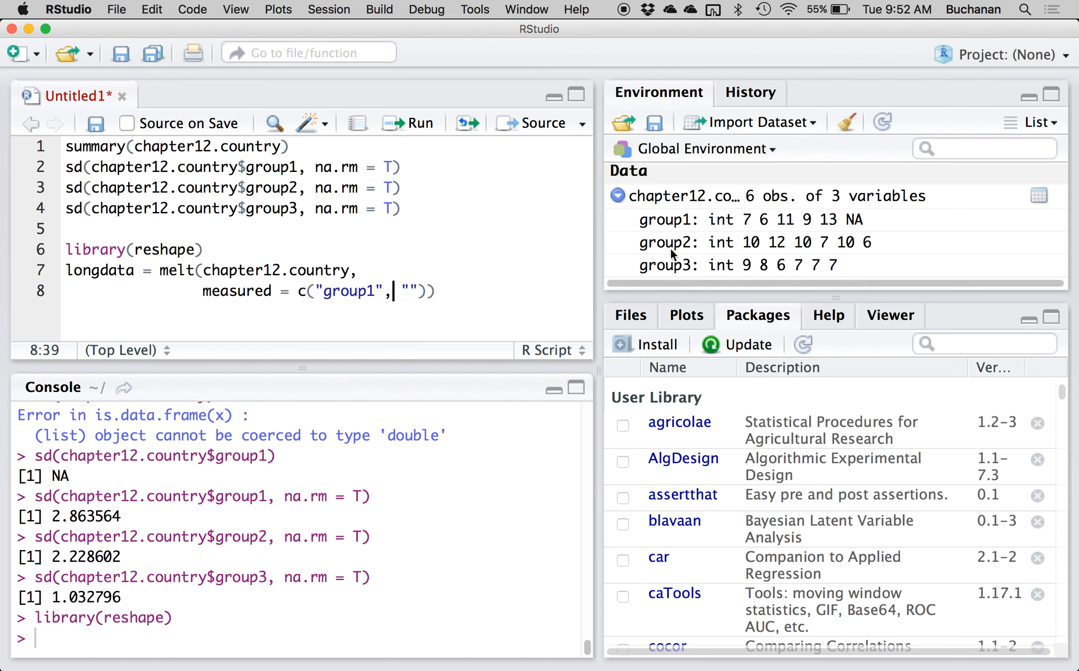
Add "group2" and "group3" to the measured vector and run the melt command.
left_click(408, 291)
type("group2\", \"grou")
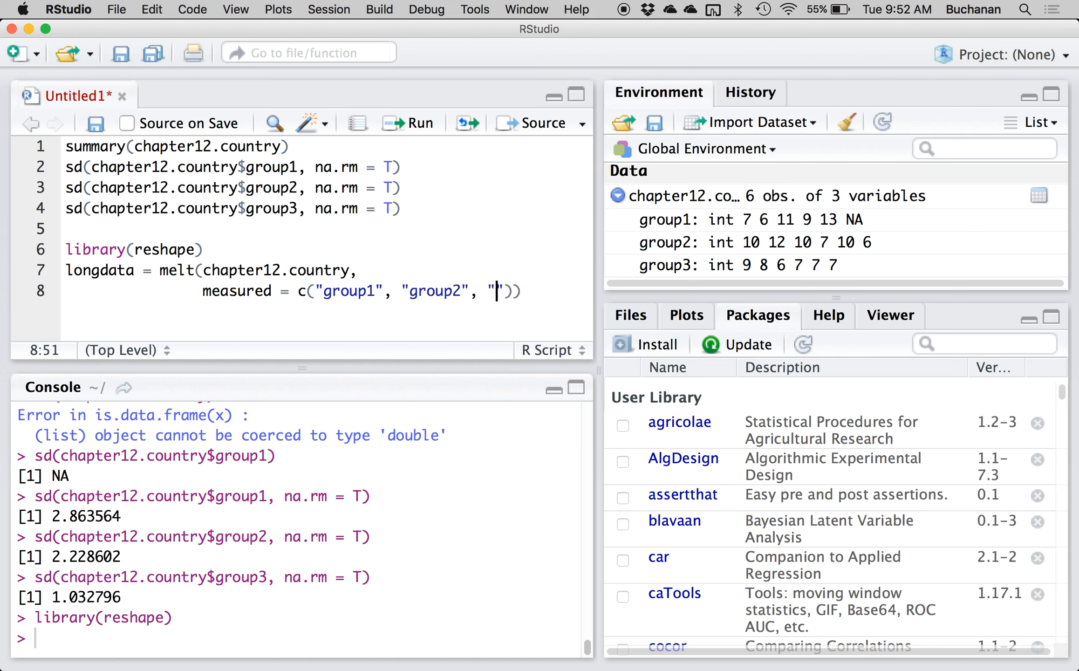
type("p3")
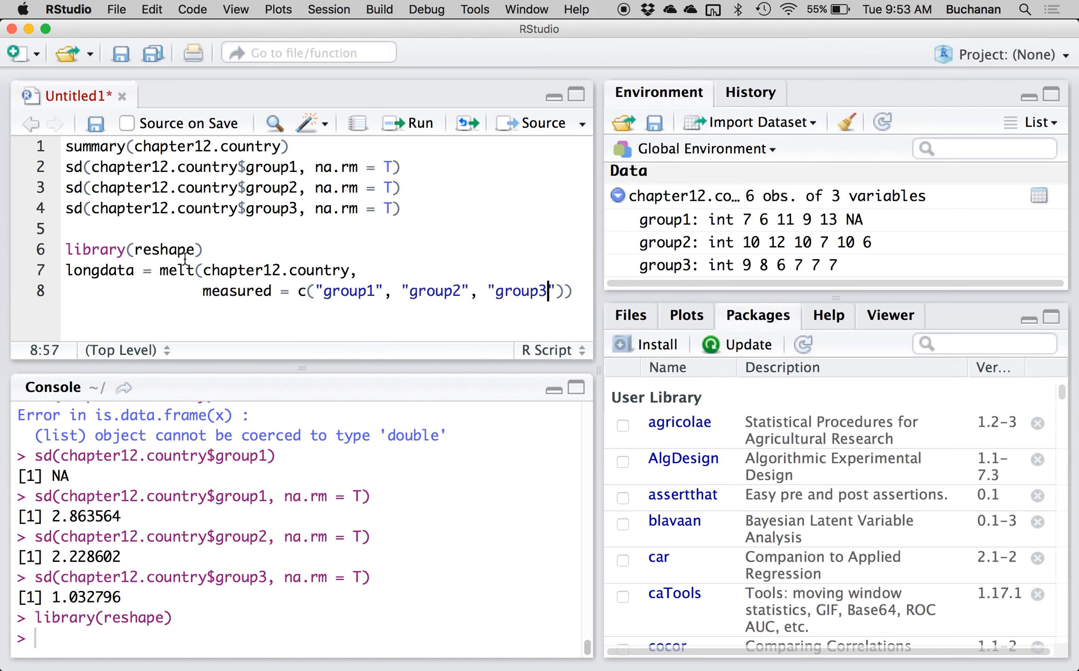
left_click(169, 271)
key("super+Return")
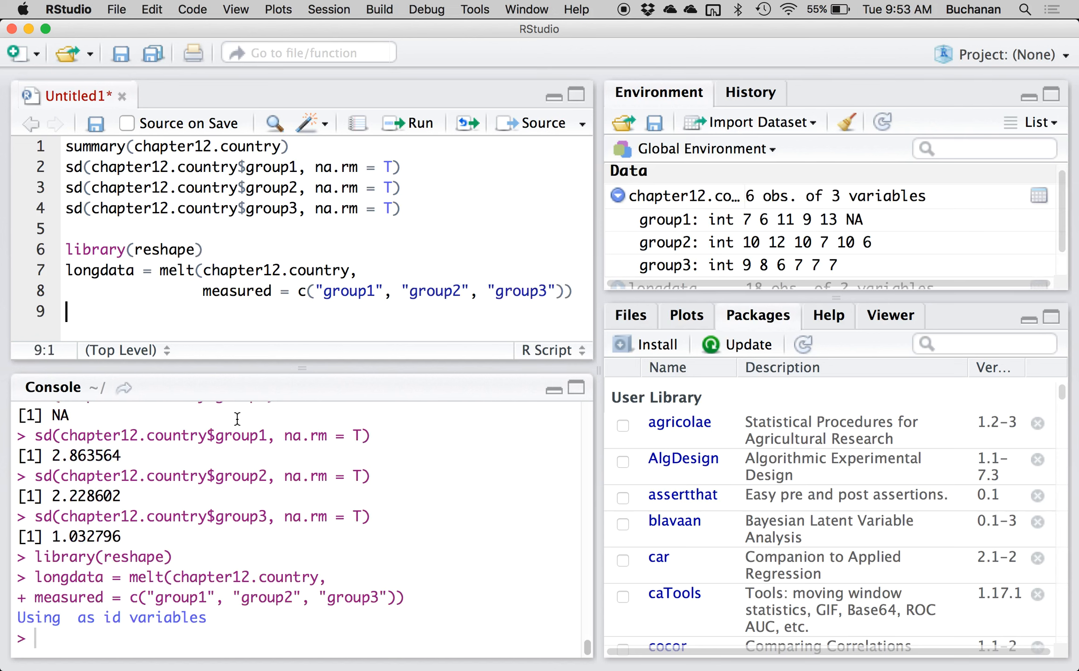
Collapse chapter12.country, then open the longdata table, examine its variable and value columns and close it.
left_click_drag(17, 618, 207, 618)
left_click(224, 619)
left_click(618, 196)
left_click(650, 225)
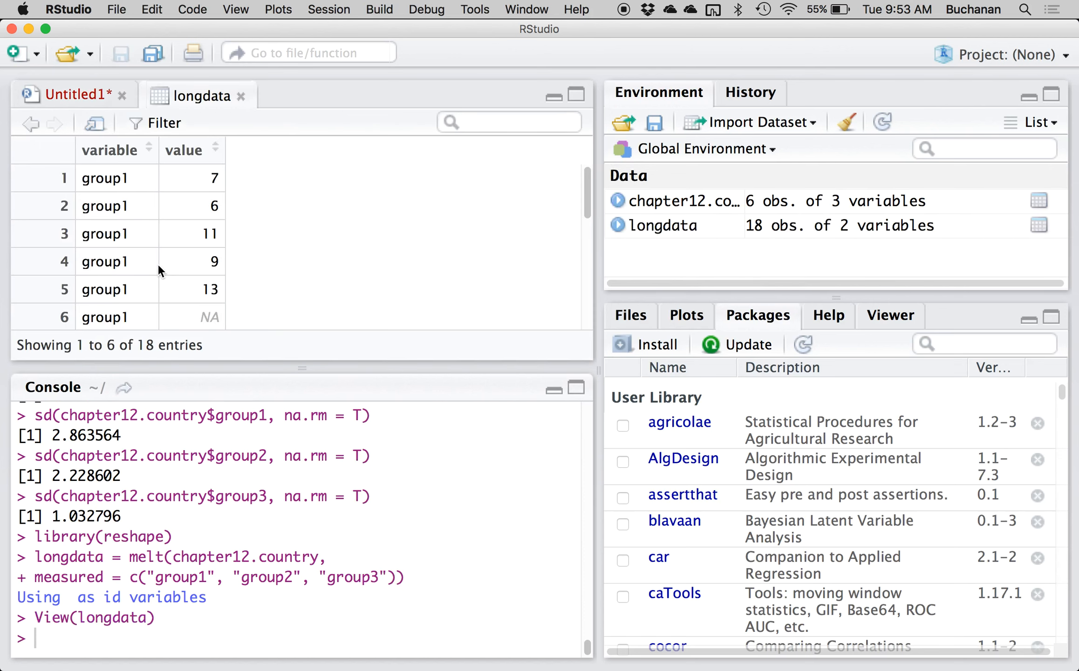
scroll(149, 212, "down", 1)
scroll(149, 212, "up", 1)
scroll(92, 223, "down", 3)
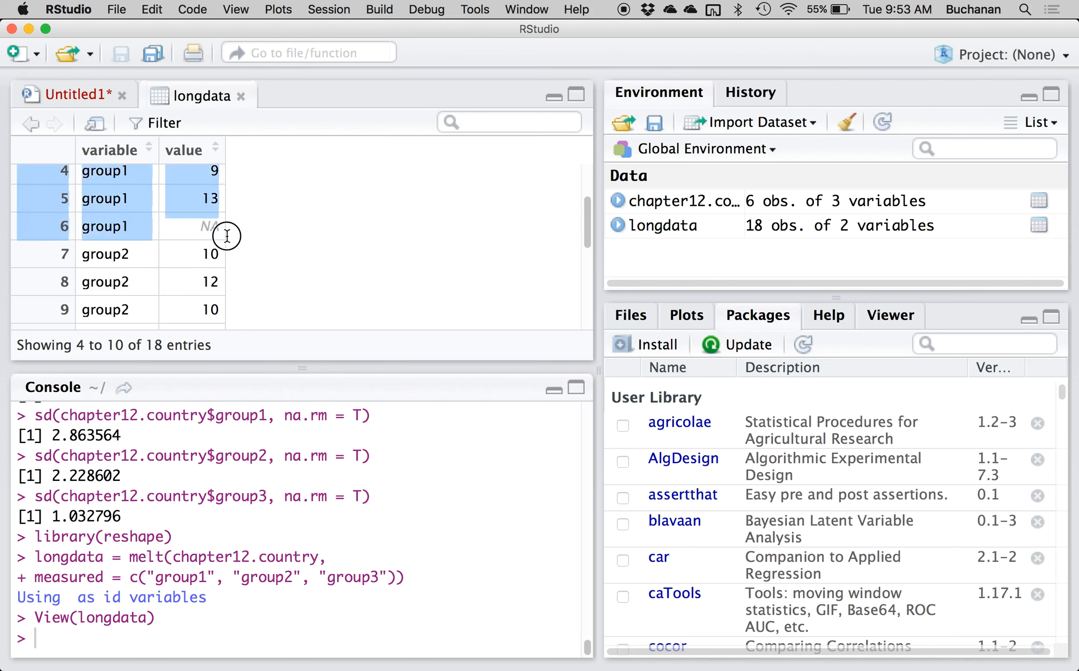
scroll(166, 270, "down", 2)
scroll(166, 270, "down", 2)
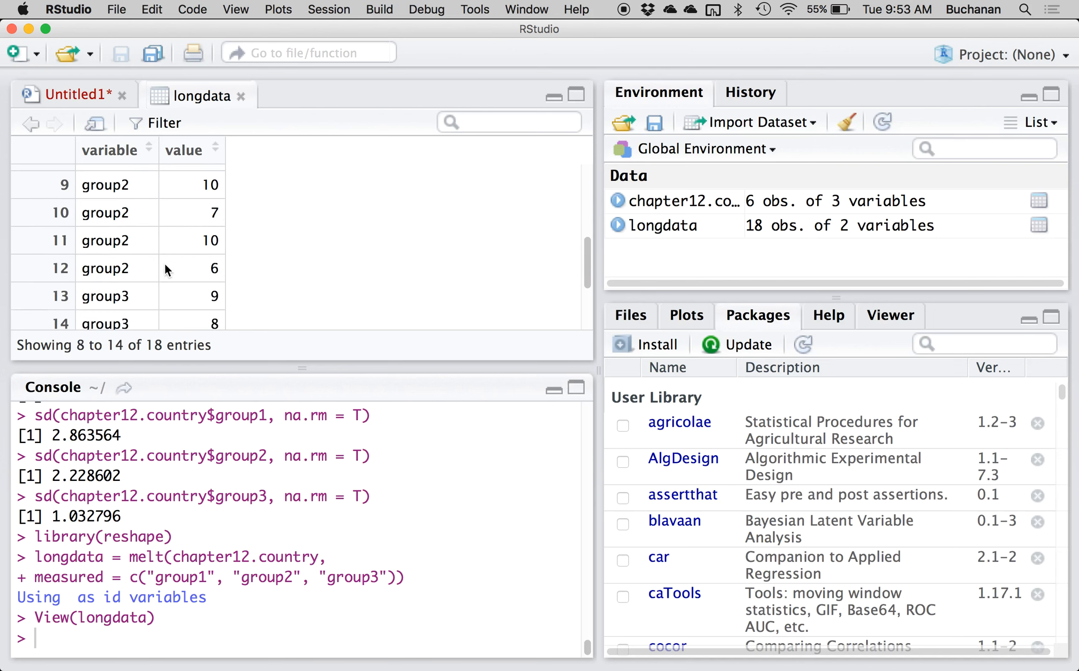
left_click(241, 96)
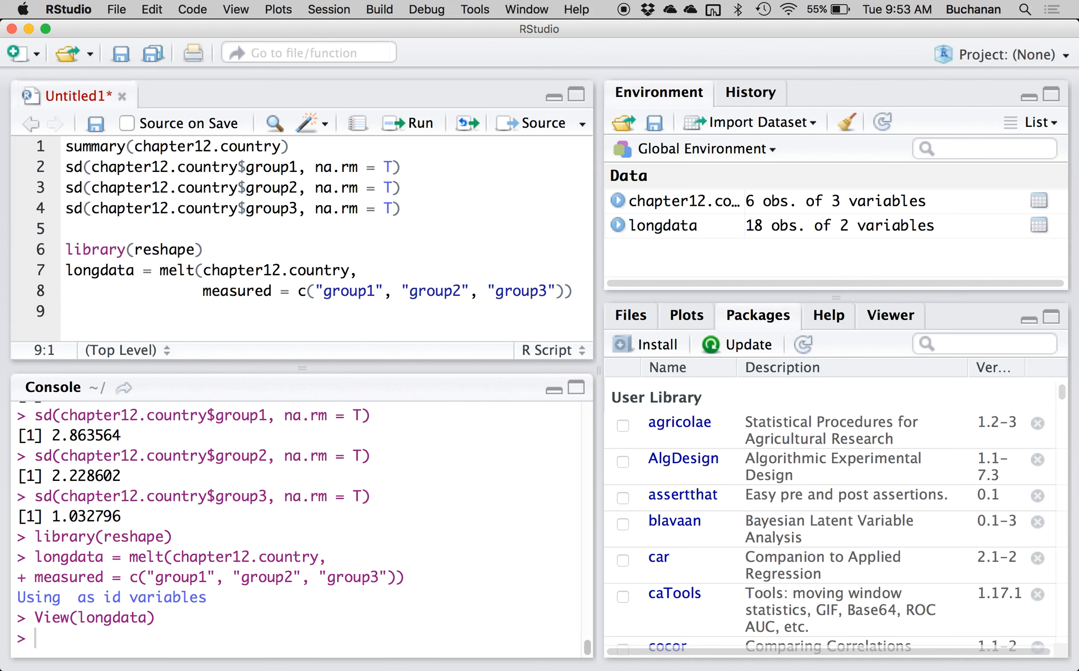
Add the line longdata$partno = 1:nrow(longdata) to the script, leaving a blank line after the melt command, and run it.
key("Return")
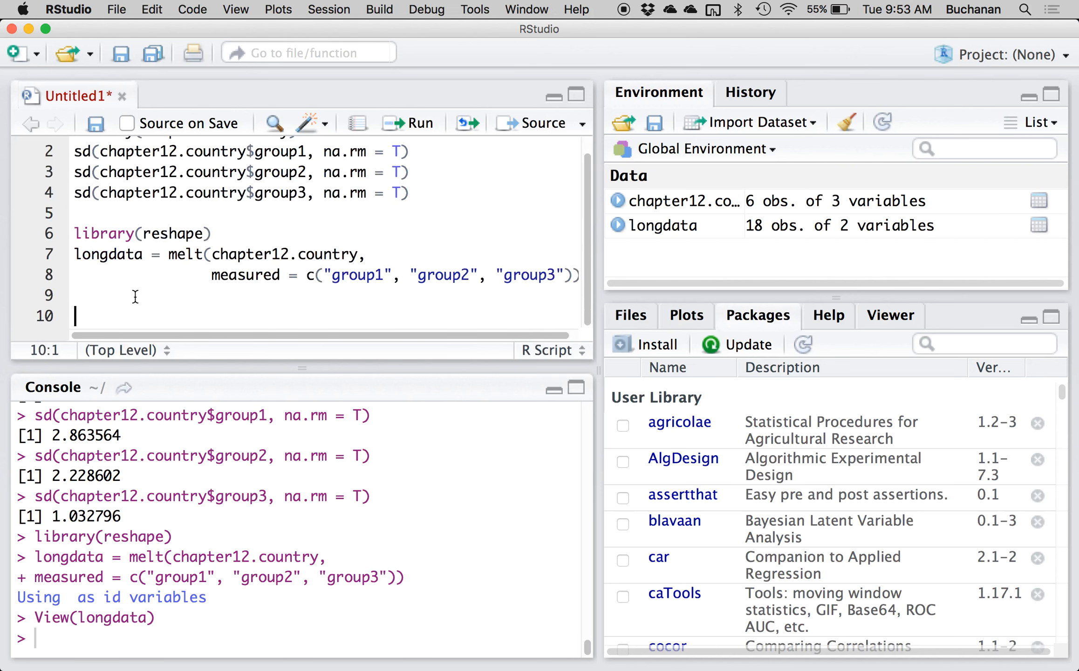
type("longdata$par")
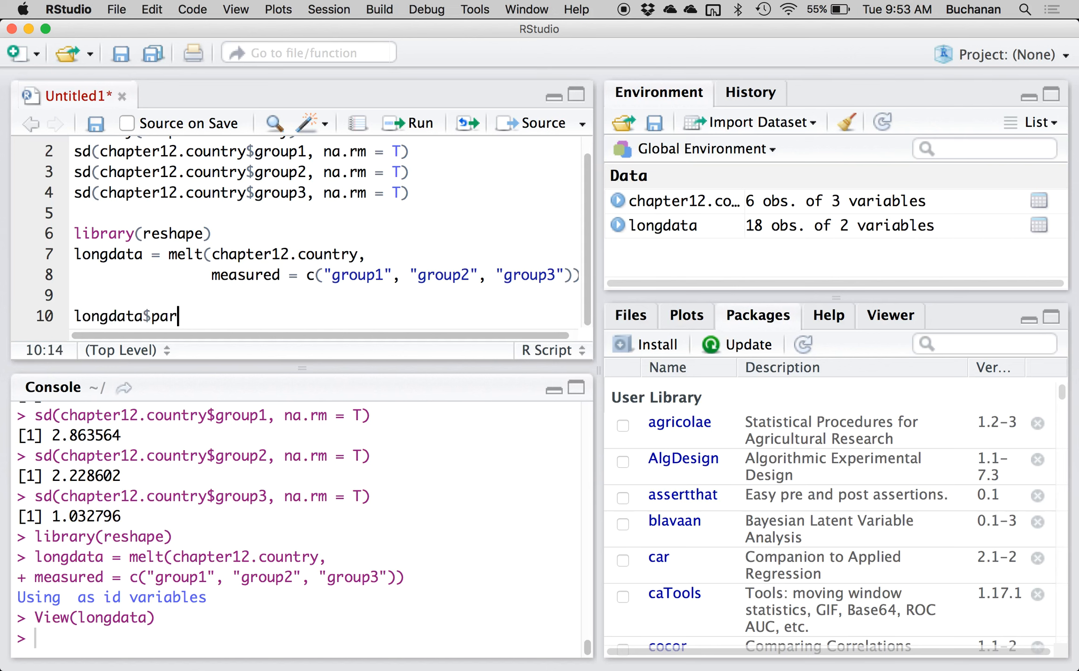
type("tno,")
key("BackSpace")
key("BackSpace")
type("= 1:nrow(longdata")
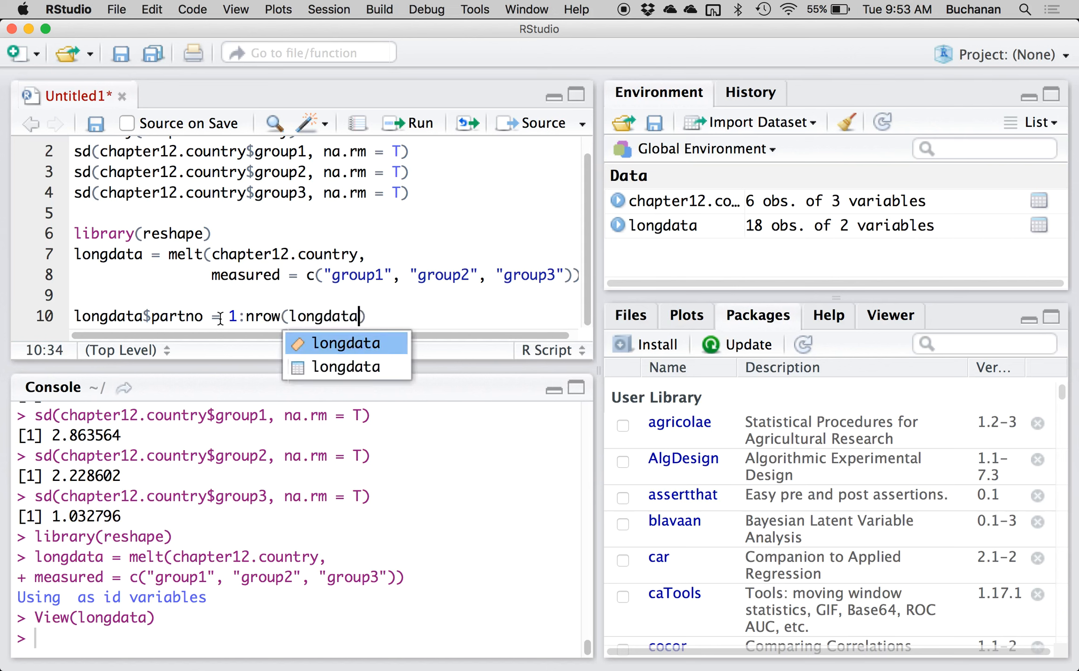
left_click(292, 303)
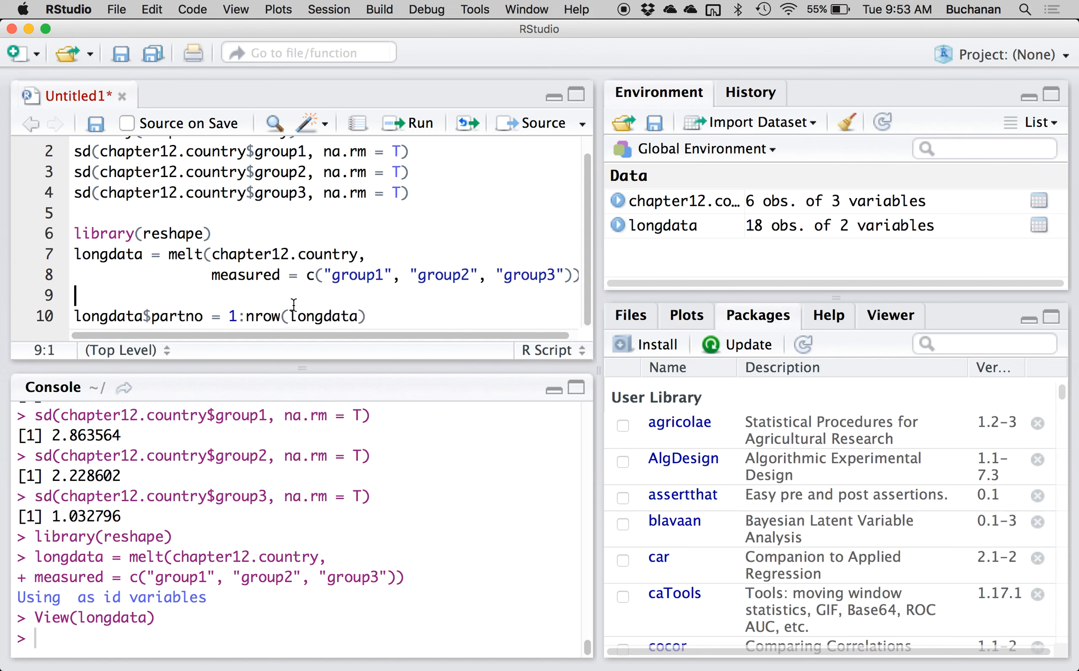
left_click(274, 314)
key("super+Return")
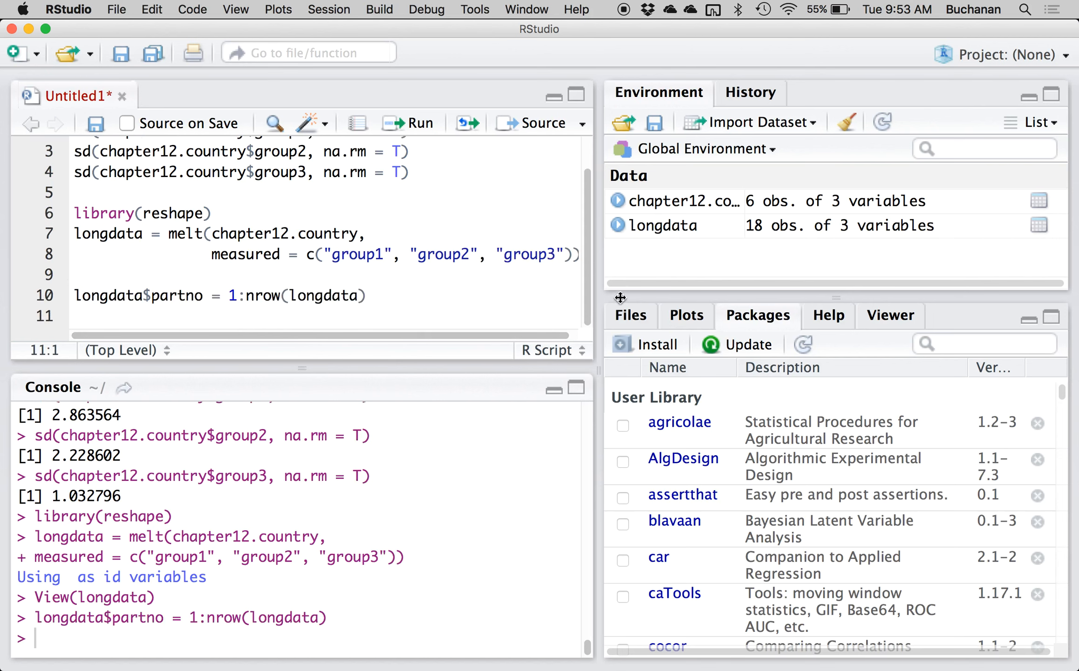
Open the longdata table and look through its partno column.
left_click(659, 226)
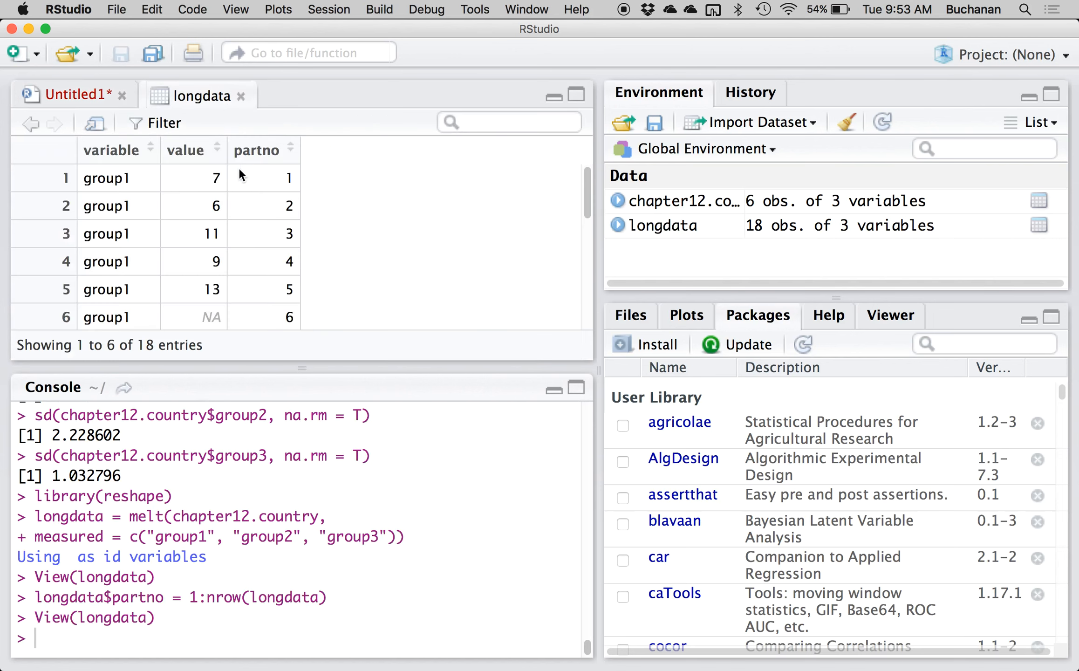
scroll(260, 228, "down", 5)
scroll(259, 229, "up", 5)
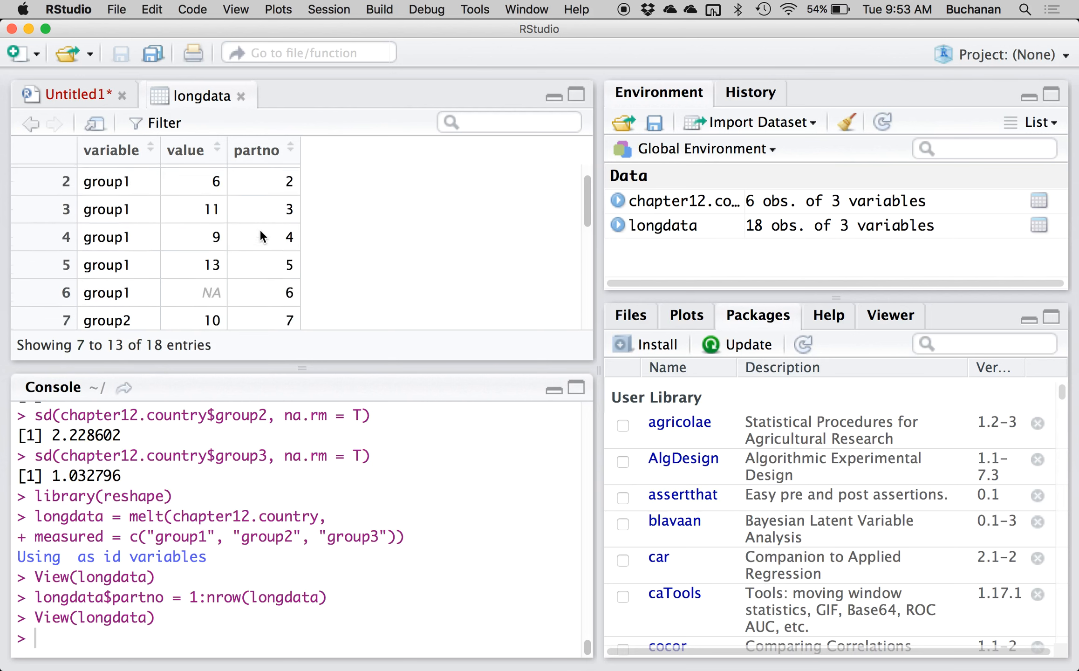
Close the longdata table and add the line longdata = na.omit(longdata) at the end of the script.
left_click(240, 96)
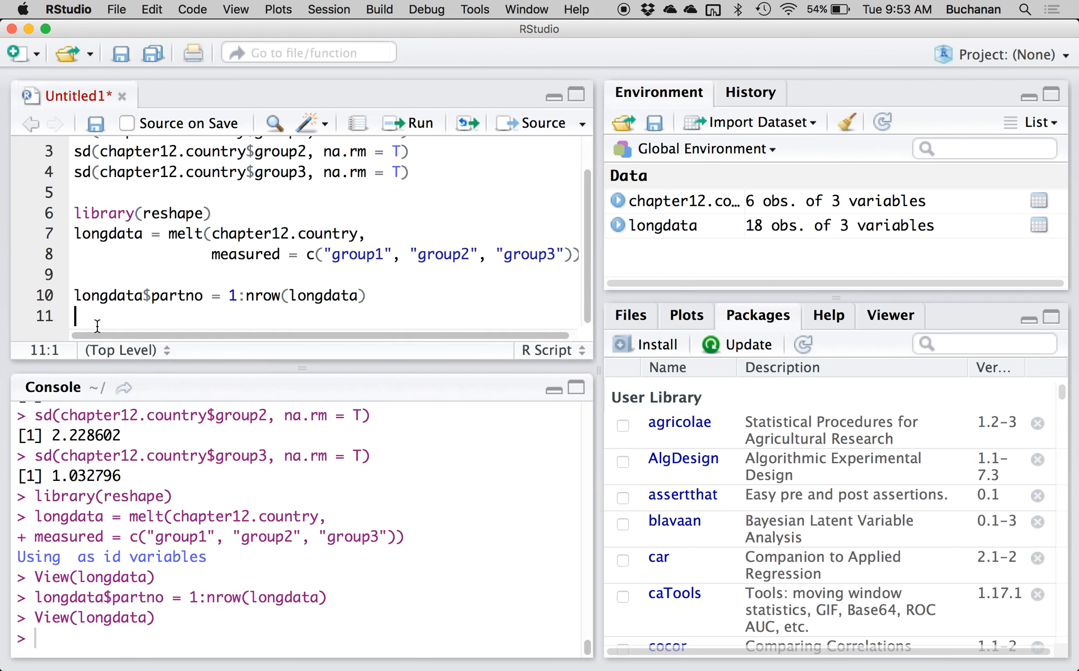
type("longdata =")
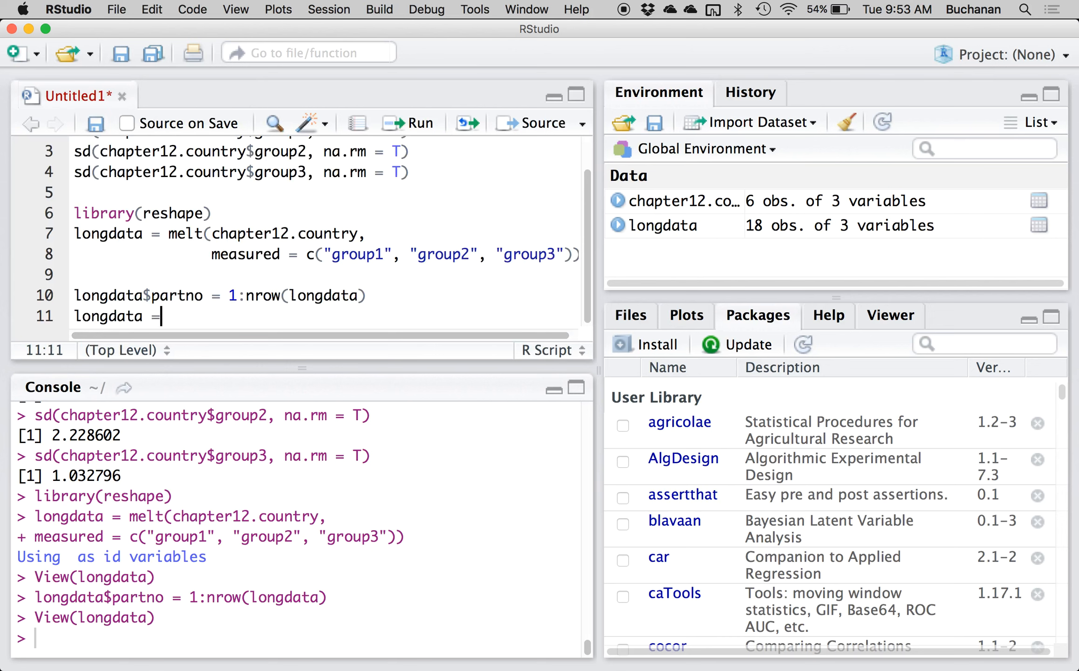
type(" na.omi")
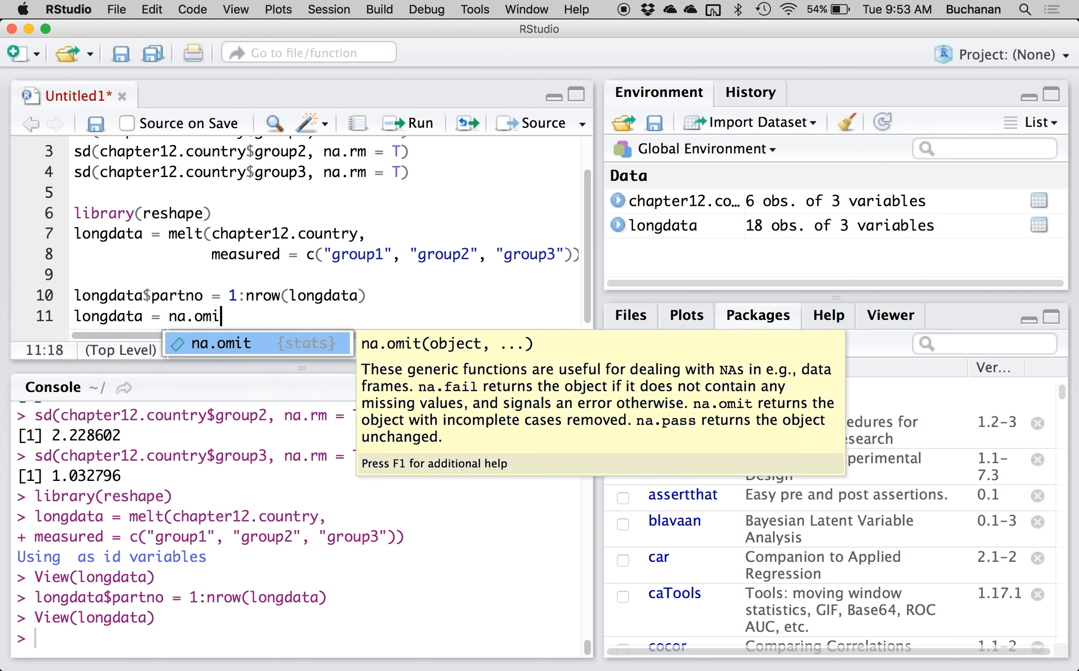
key("Tab")
type("longdata")
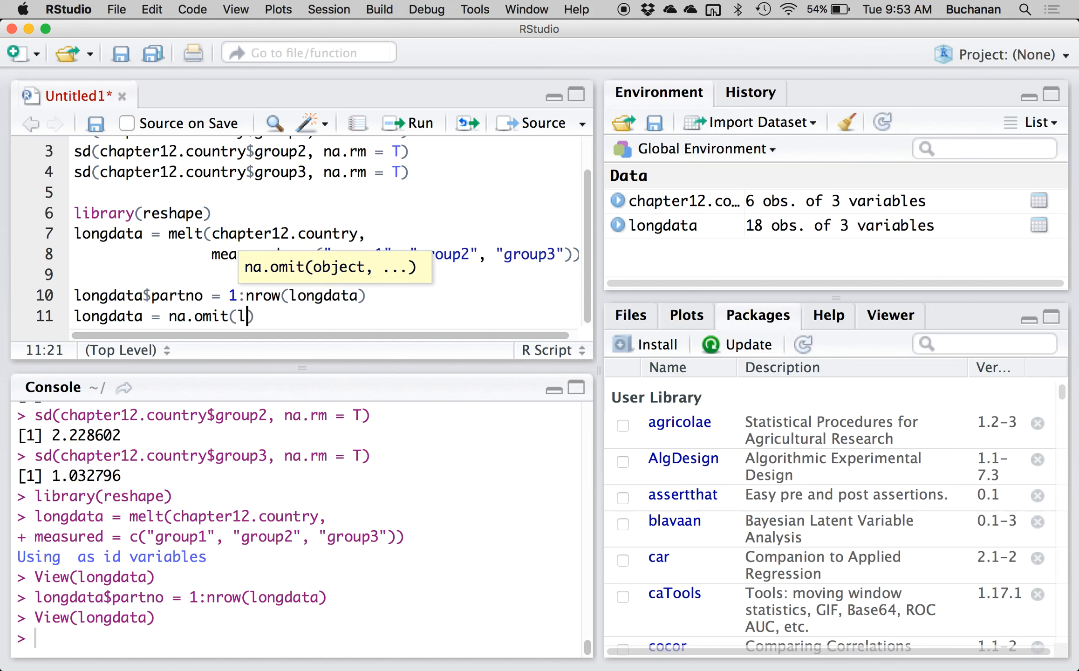
Open the longdata table, examine the rows for missing values in the value column, and close it.
left_click(100, 295)
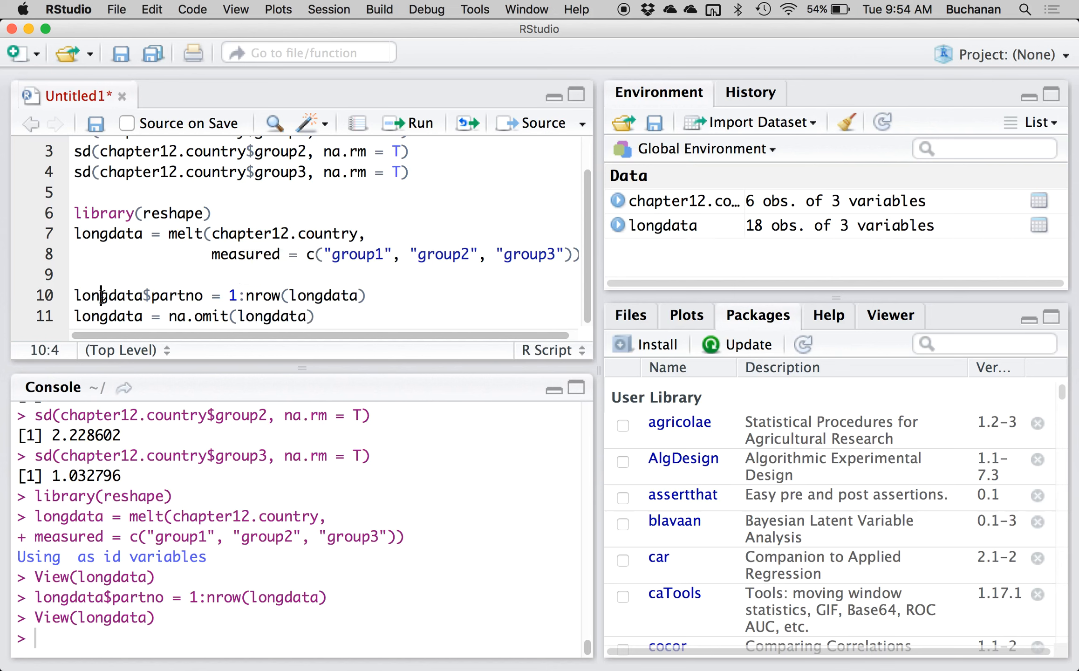
left_click(673, 233)
scroll(140, 207, "down", 1)
scroll(139, 207, "down", 1)
left_click_drag(80, 258, 282, 268)
left_click(282, 267)
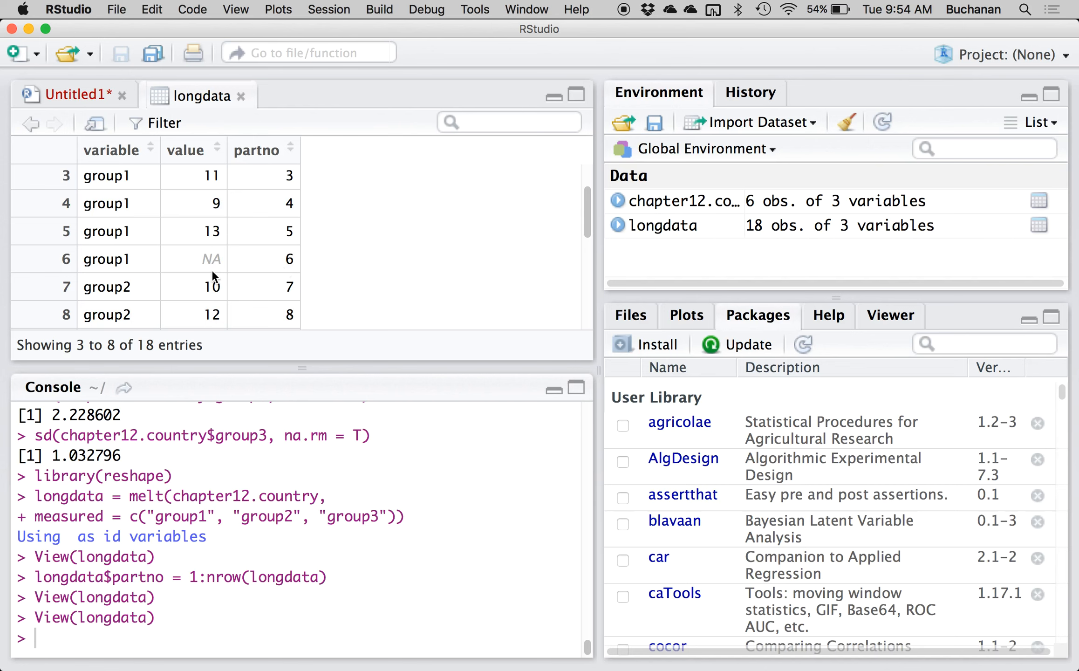
scroll(213, 275, "down", 10)
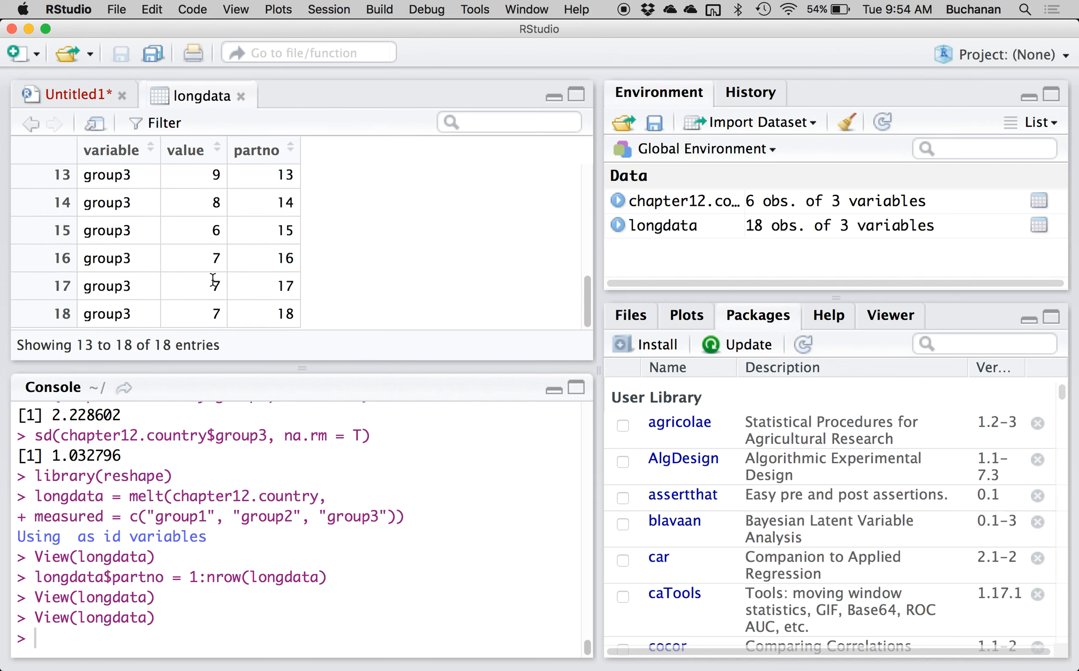
scroll(213, 285, "up", 9)
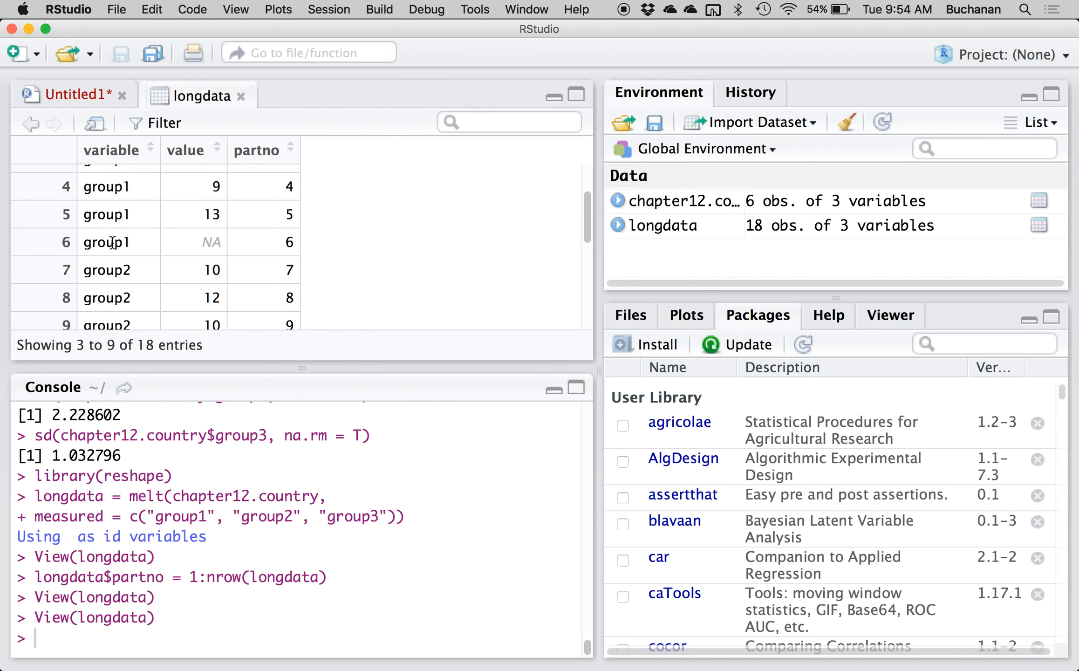
left_click(246, 94)
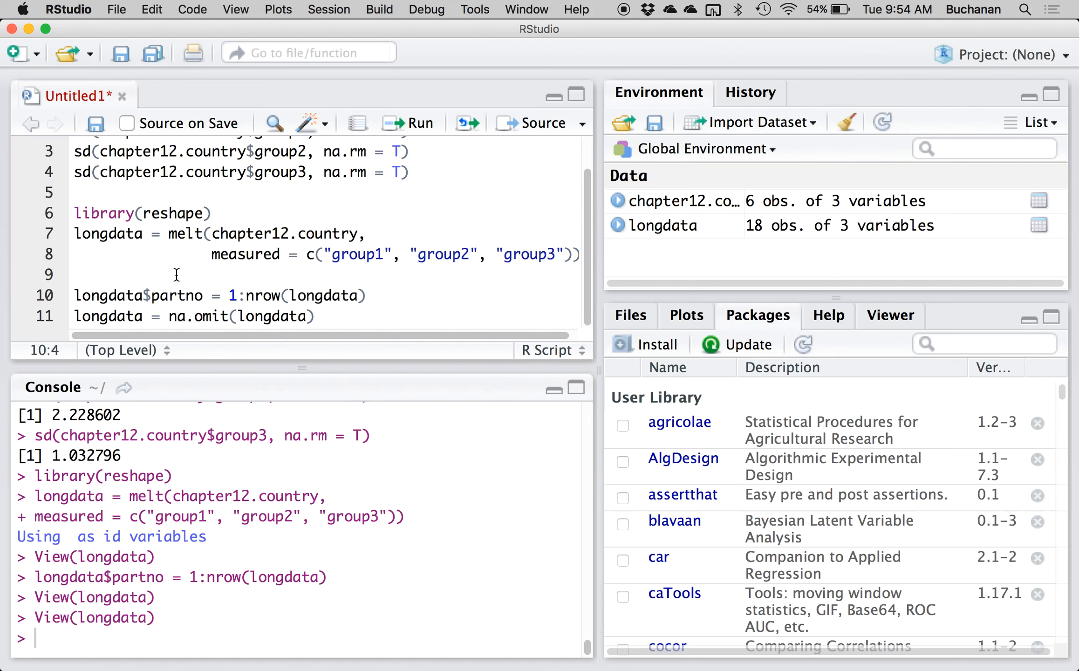
Review the na.rm argument in the sd commands and run the longdata = na.omit(longdata) line.
left_click(170, 317)
scroll(238, 252, "up", 2)
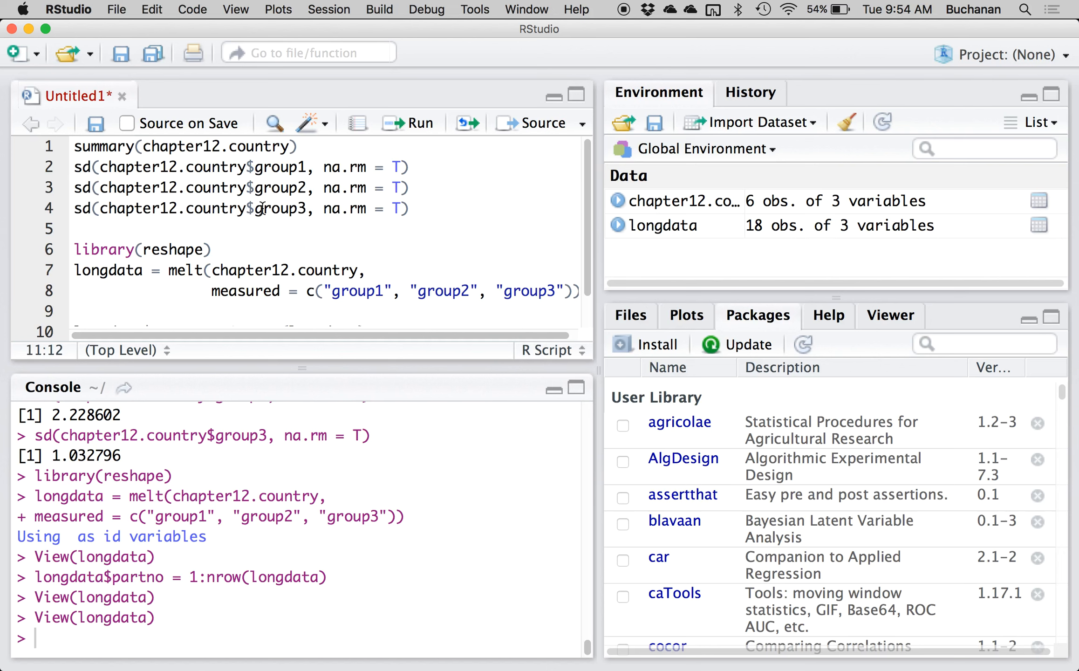
double_click(349, 168)
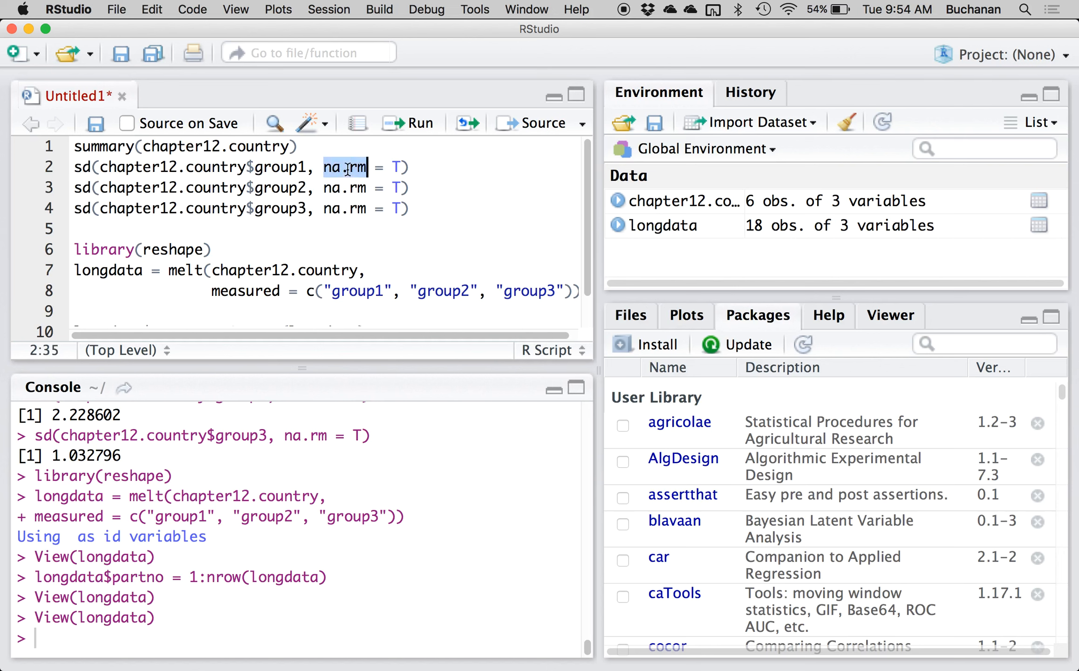
scroll(348, 168, "down", 2)
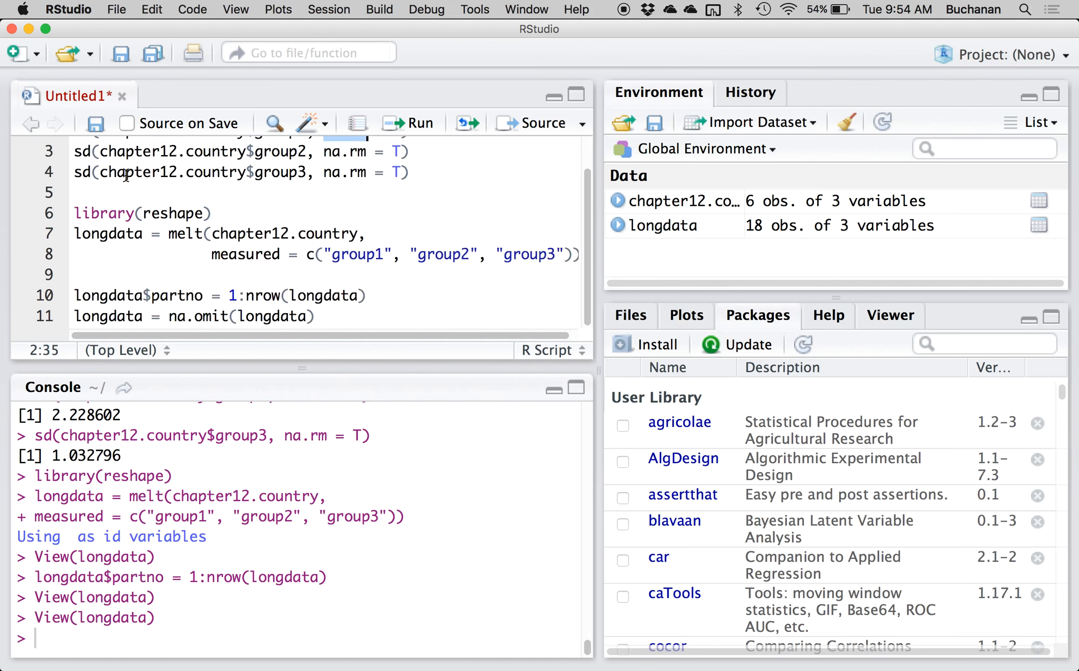
left_click(90, 318)
key("super+Return")
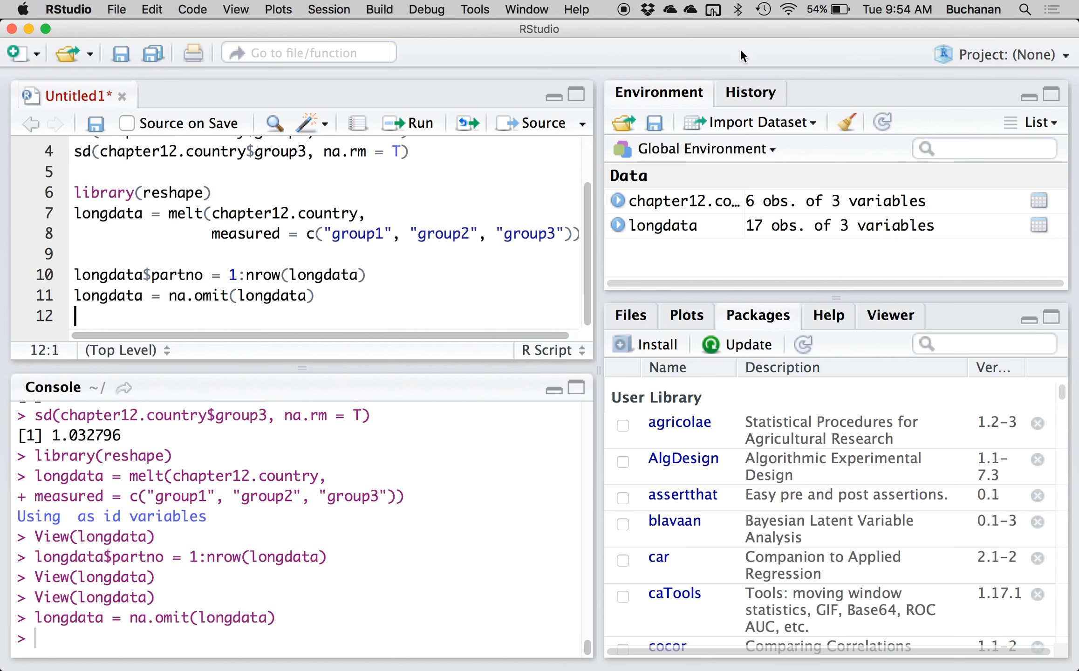
Open the longdata table, look through its rows without missing values, and close it.
left_click(672, 227)
scroll(276, 205, "down", 10)
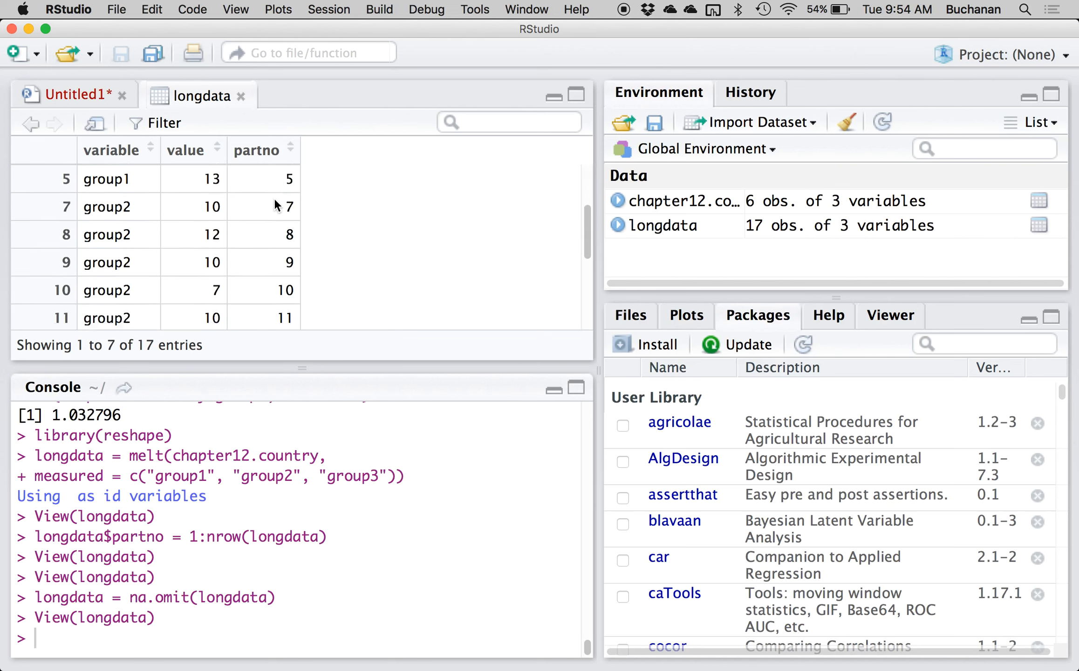
scroll(276, 205, "up", 10)
scroll(276, 205, "down", 2)
scroll(275, 209, "down", 5)
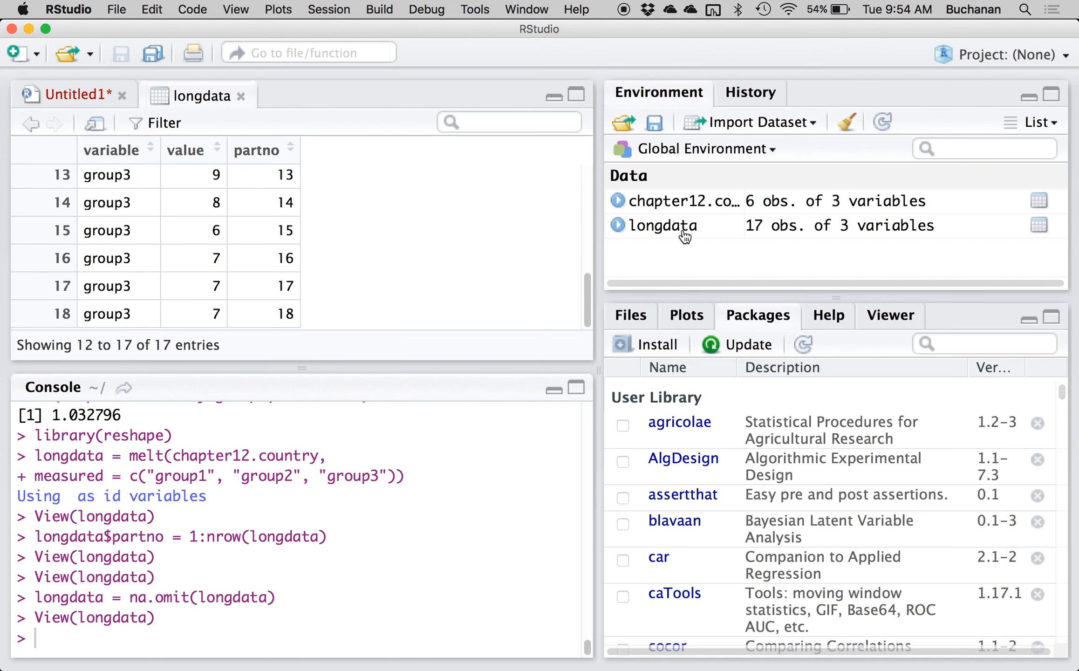
left_click(241, 96)
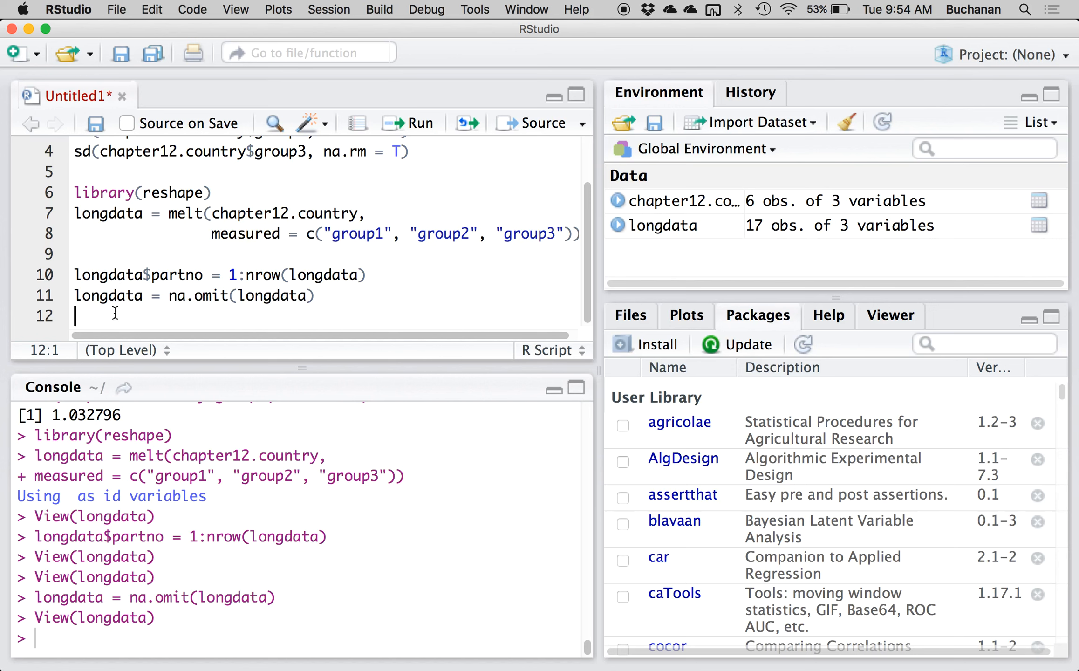
Add library(ez) to the script, leaving a blank line after the na.omit command, and run it.
key("Return")
type("library(e")
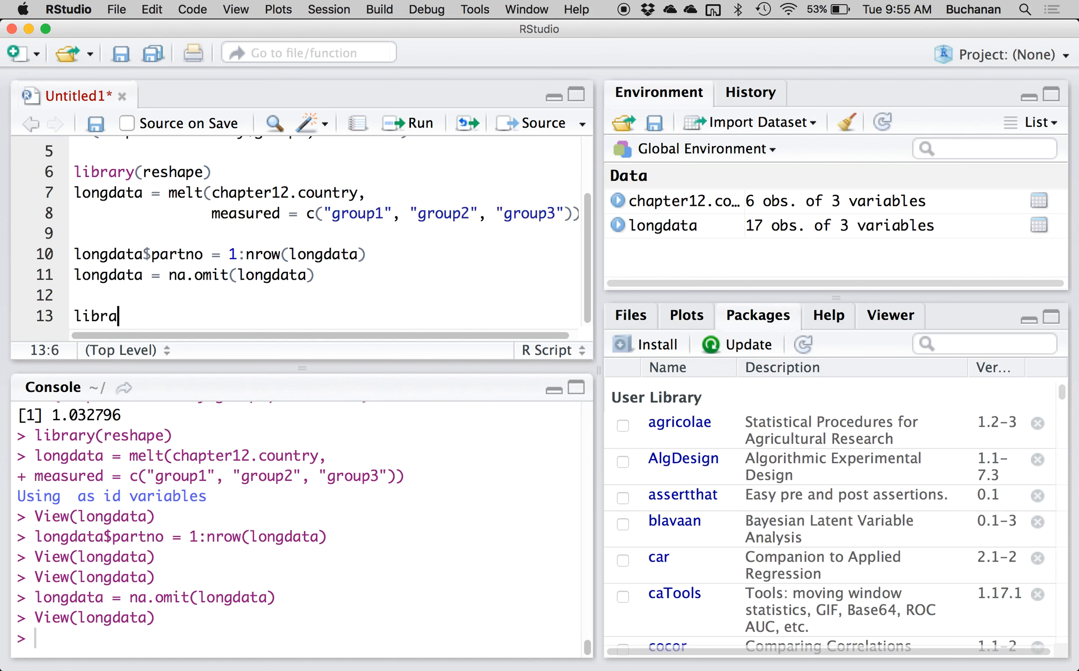
key("Return")
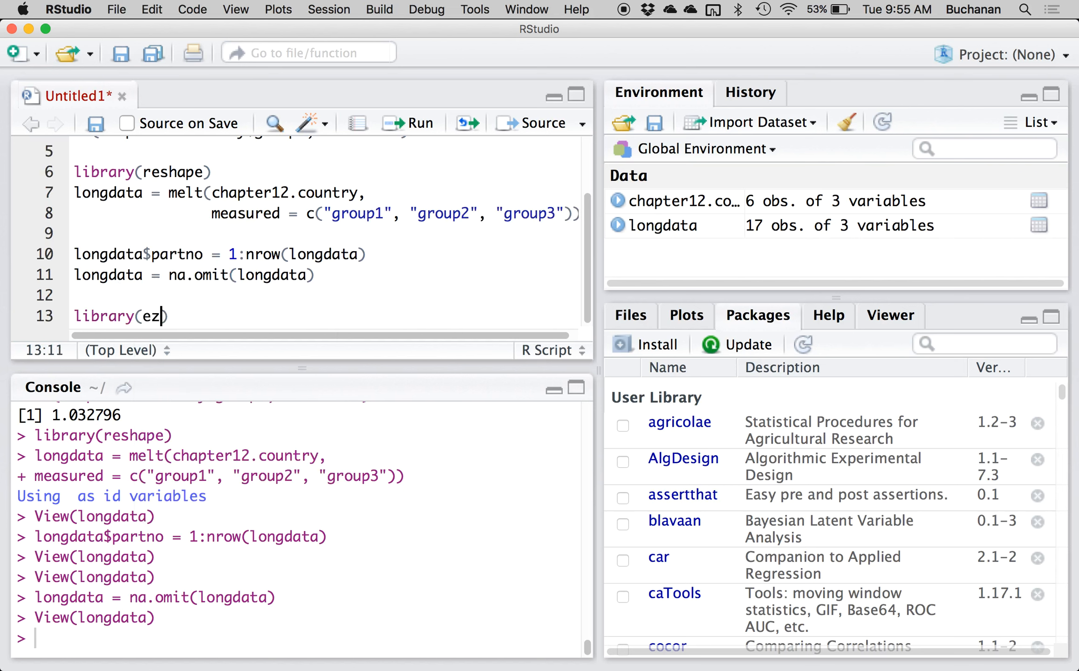
key("super+Return")
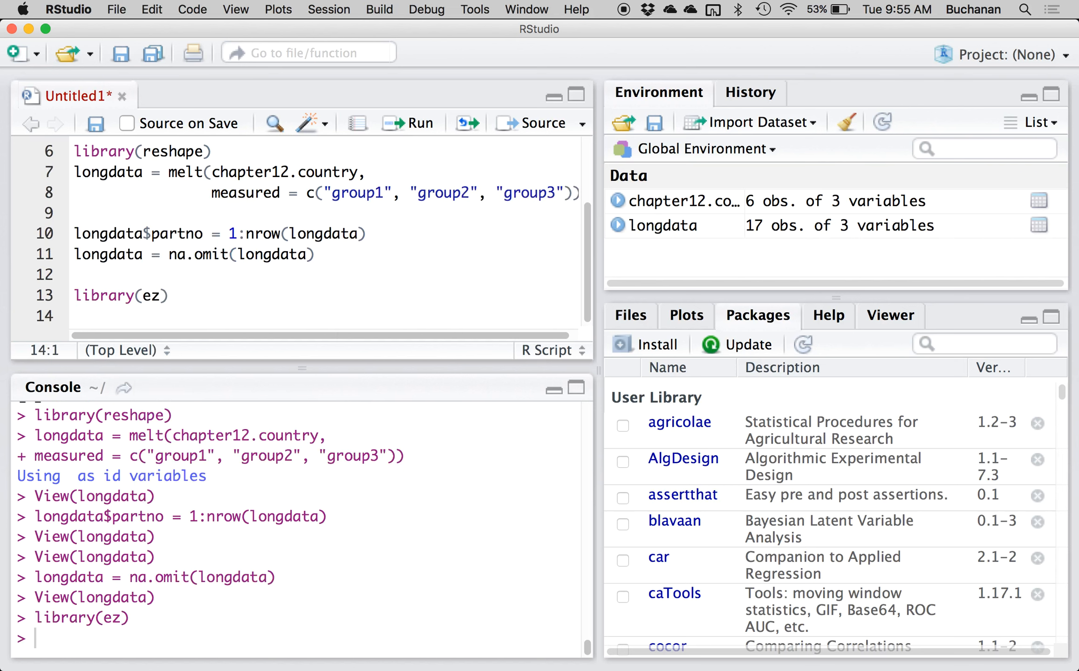
Start an ezANOVA call below library(ez) with data = longdata as its first argument.
type("ezANOVA")
key("BackSpace")
type("(data = lon")
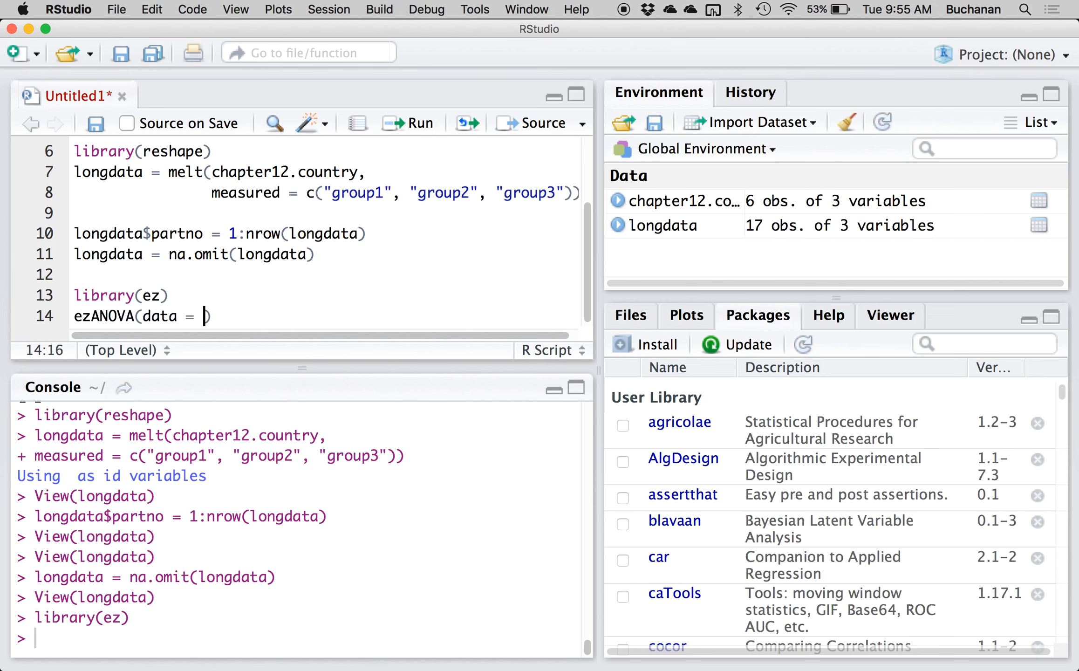
type("dat")
key("BackSpace")
key("BackSpace")
key("BackSpace")
type("gdata,")
key("Return")
Check the column names in the longdata table and add the argument dv = value to the ezANOVA call.
type("dv =")
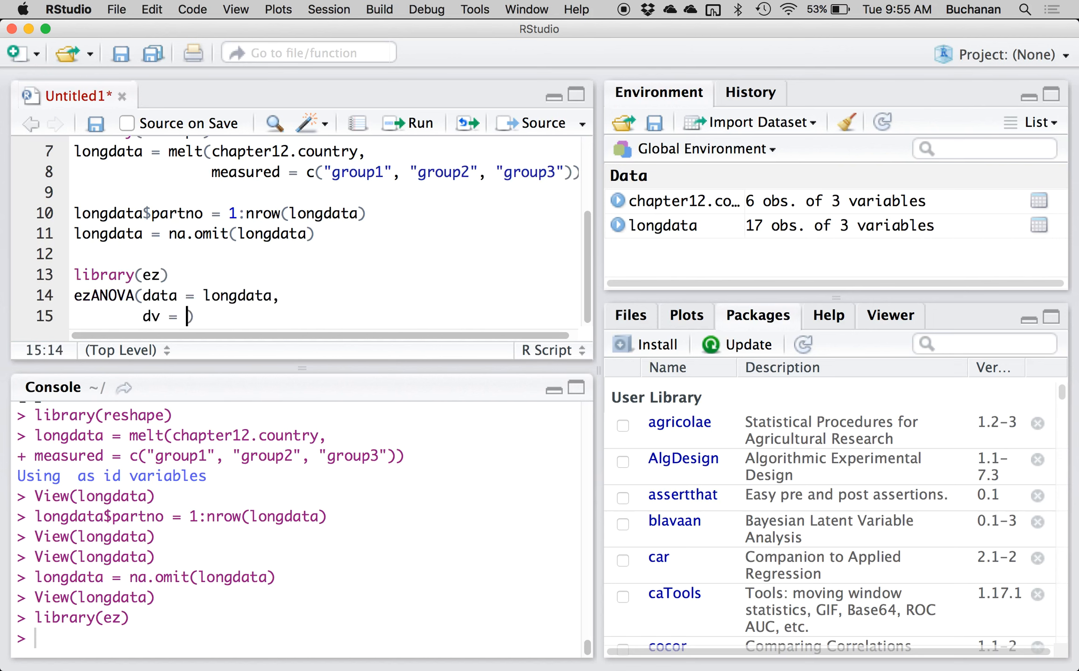
left_click(653, 226)
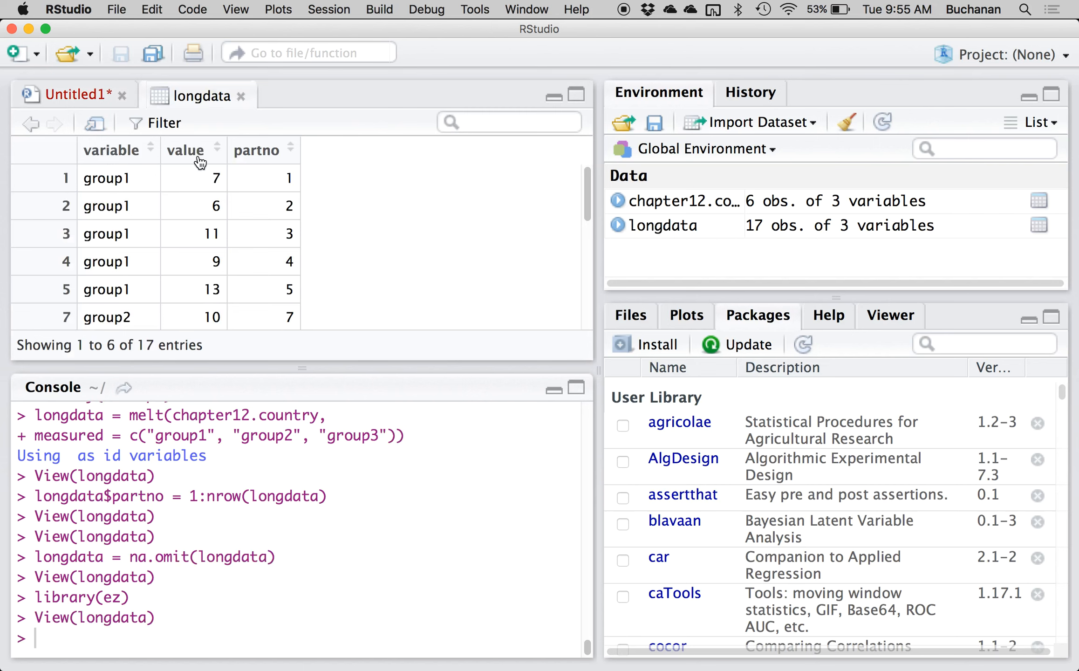
mouse_move(201, 162)
left_click(88, 93)
type("value,")
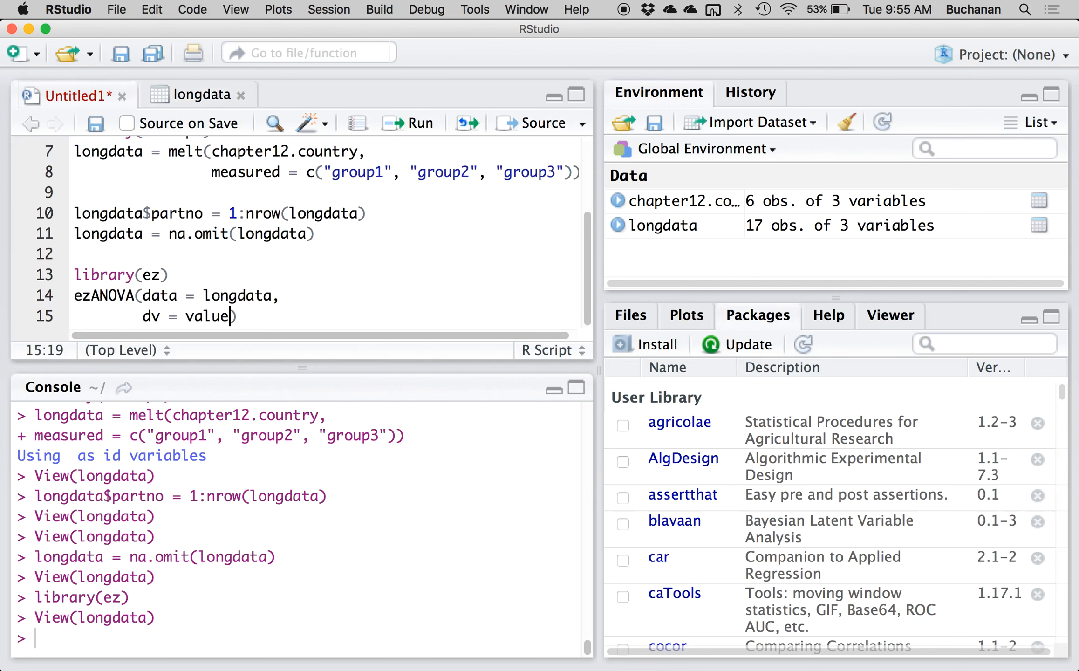
Add between = variable on a new line of the ezANOVA call, checking the grouping column in the longdata table.
key("Return")
type("between =")
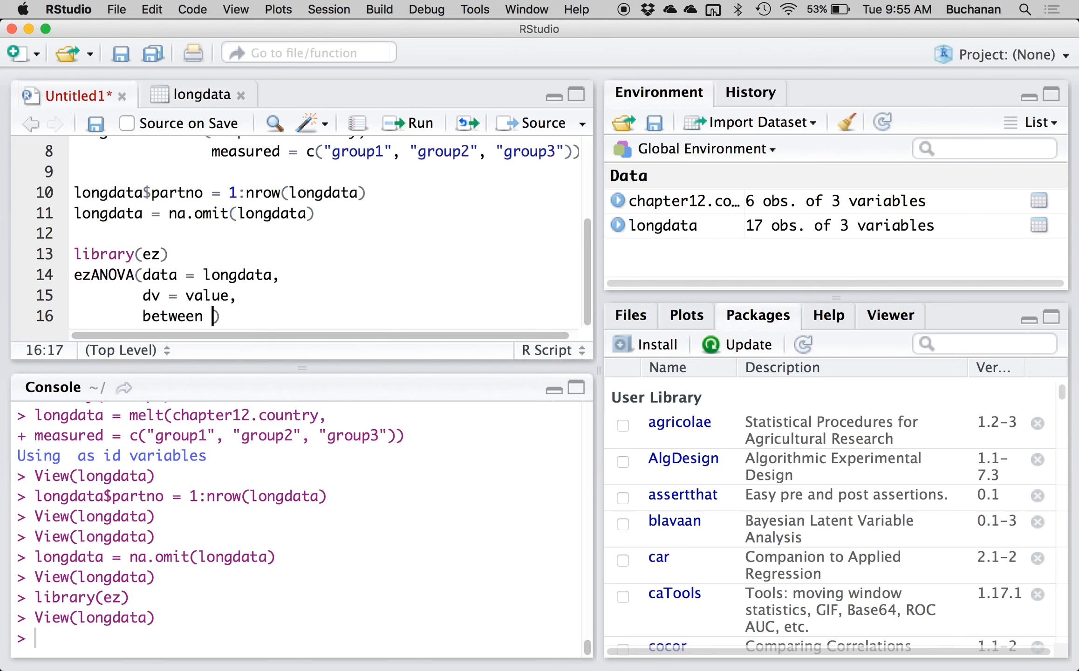
left_click(195, 95)
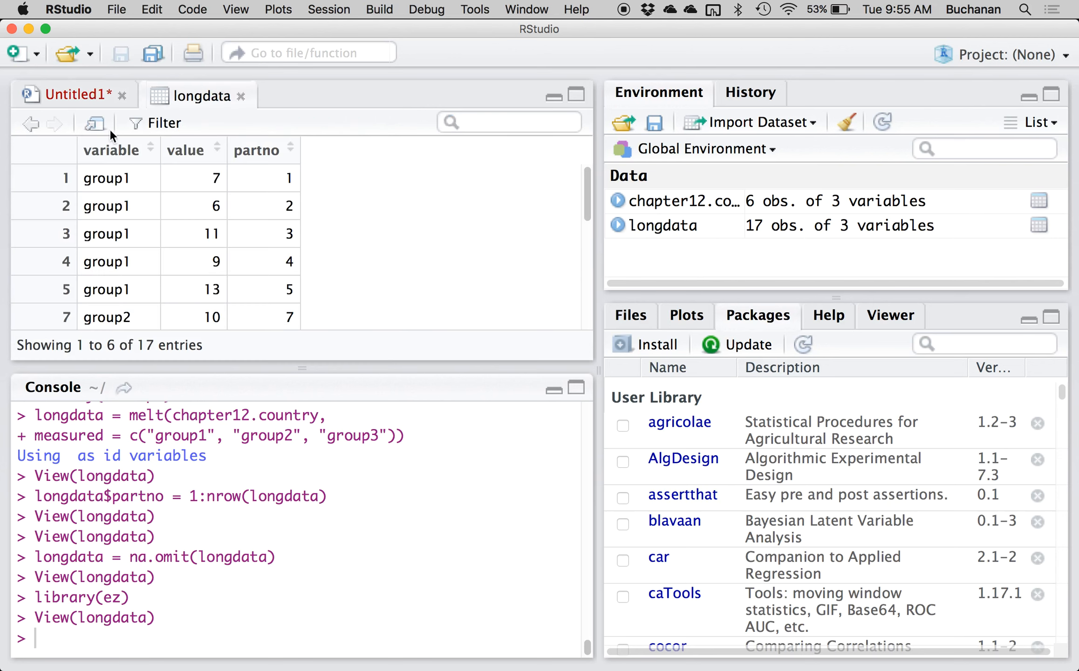
scroll(100, 311, "down", 5)
scroll(100, 311, "up", 5)
left_click(91, 90)
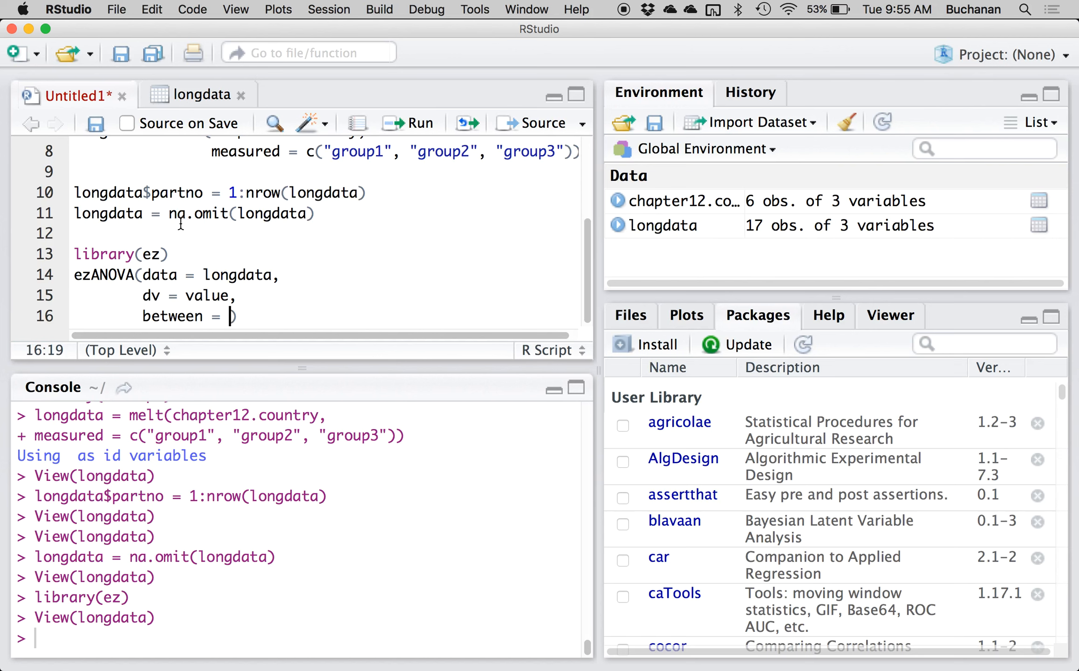
type("vara")
key("BackSpace")
key("BackSpace")
key("BackSpace")
type("ariable,")
key("Return")
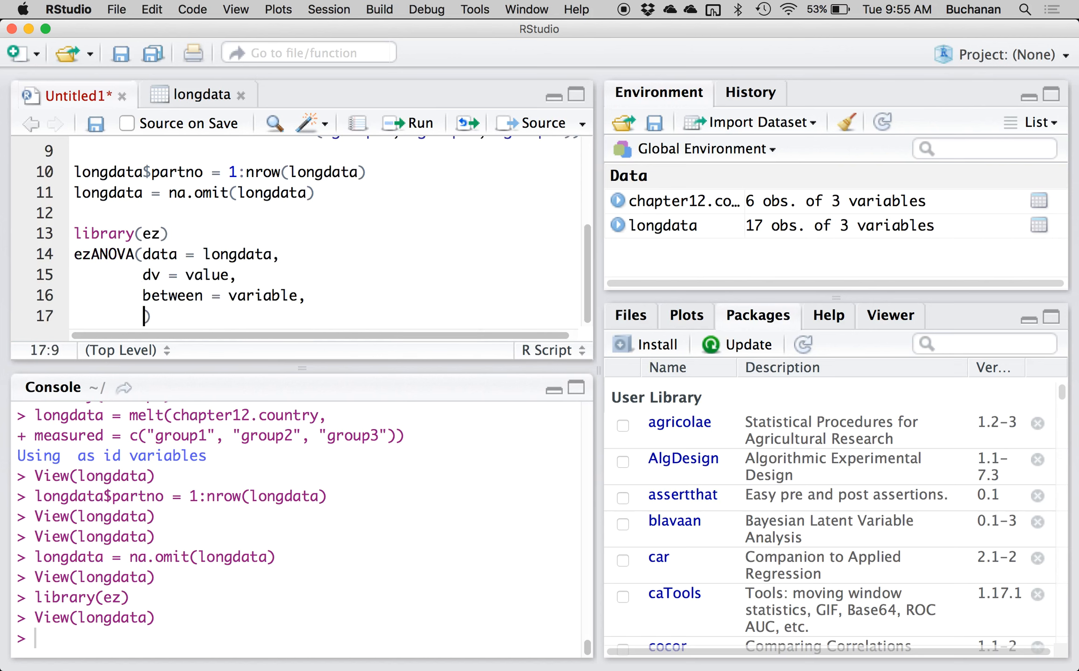
Add the arguments wid = partno and type = 3 on separate lines of the ezANOVA call.
type("wid = p")
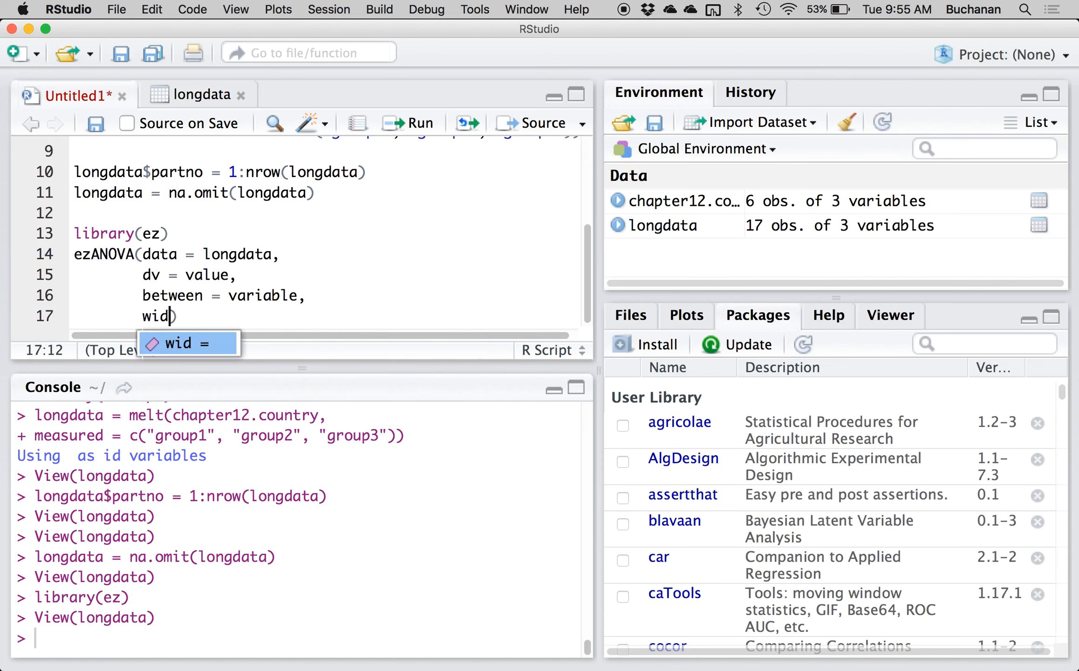
type("artno,")
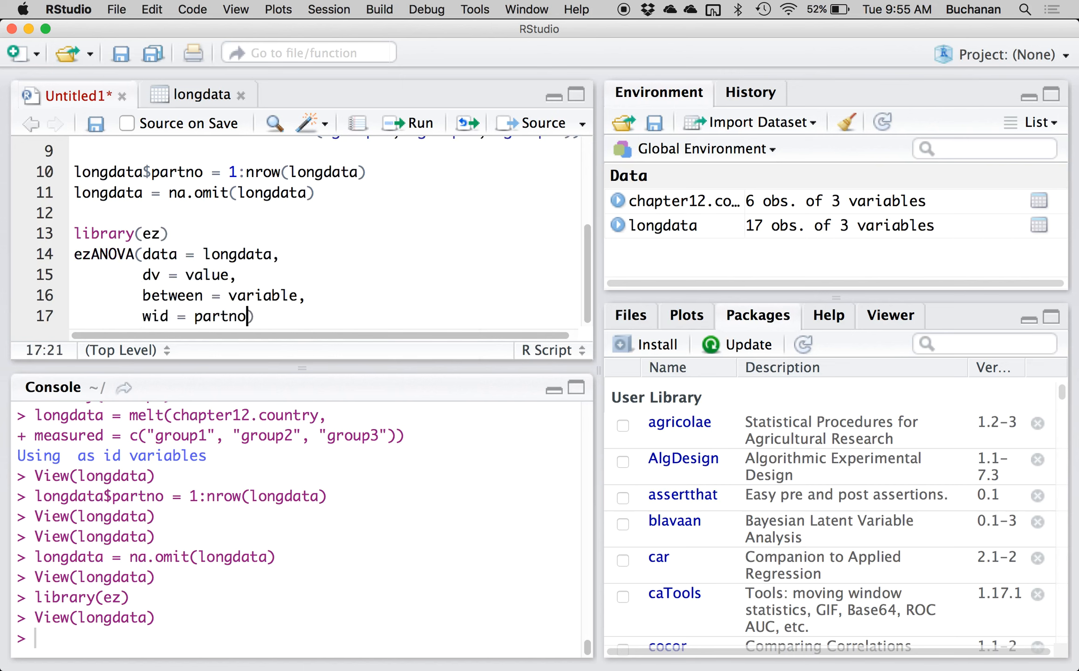
key("Return")
type("type = 3")
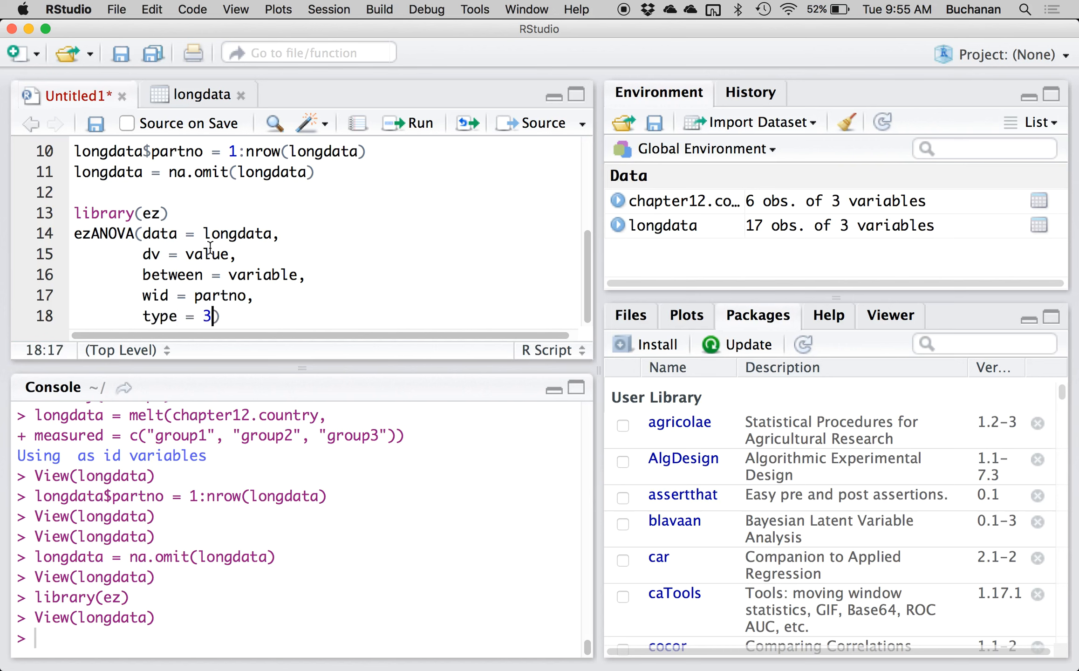
type(",")
Add return_aov = T on a new line as the last argument of the ezANOVA call.
key("Return")
type("ret")
type("urn_av")
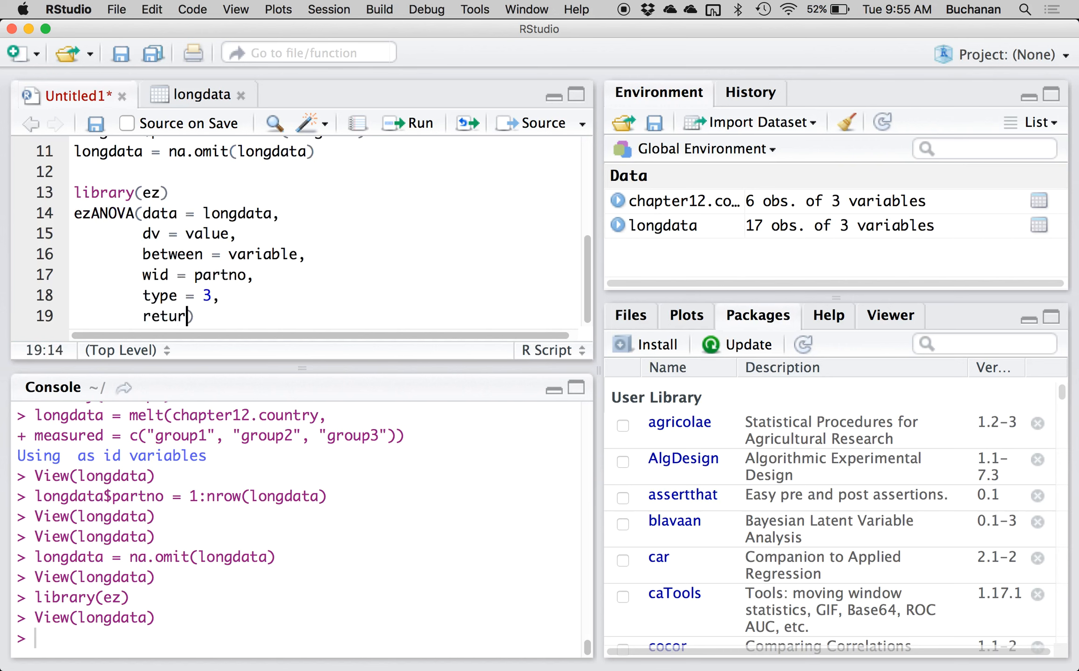
key("BackSpace")
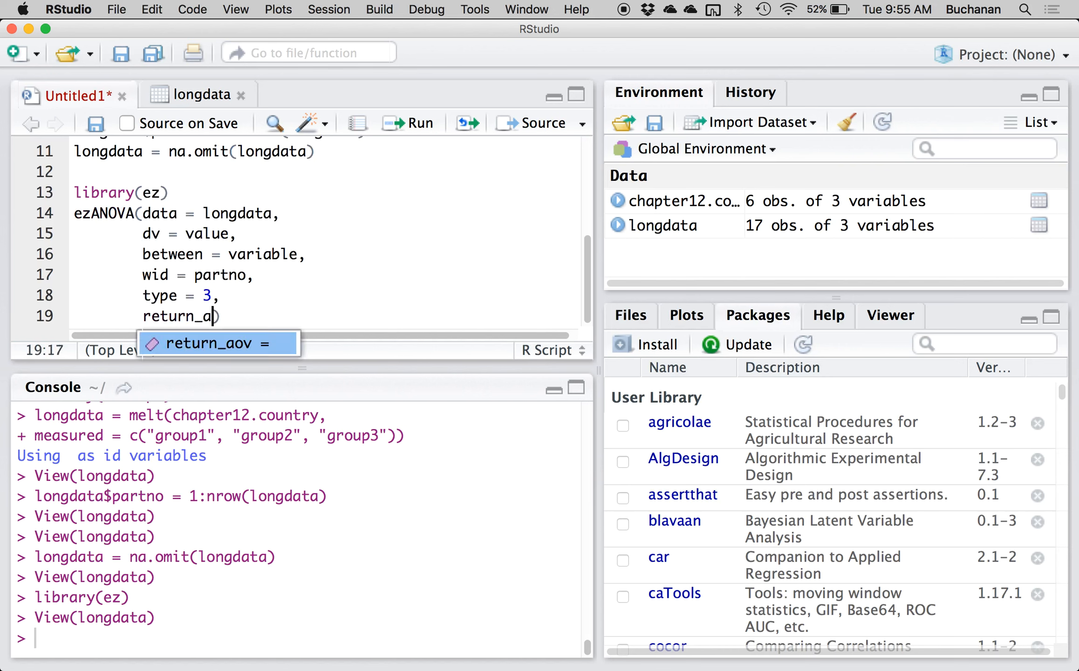
key("Tab")
type("T")
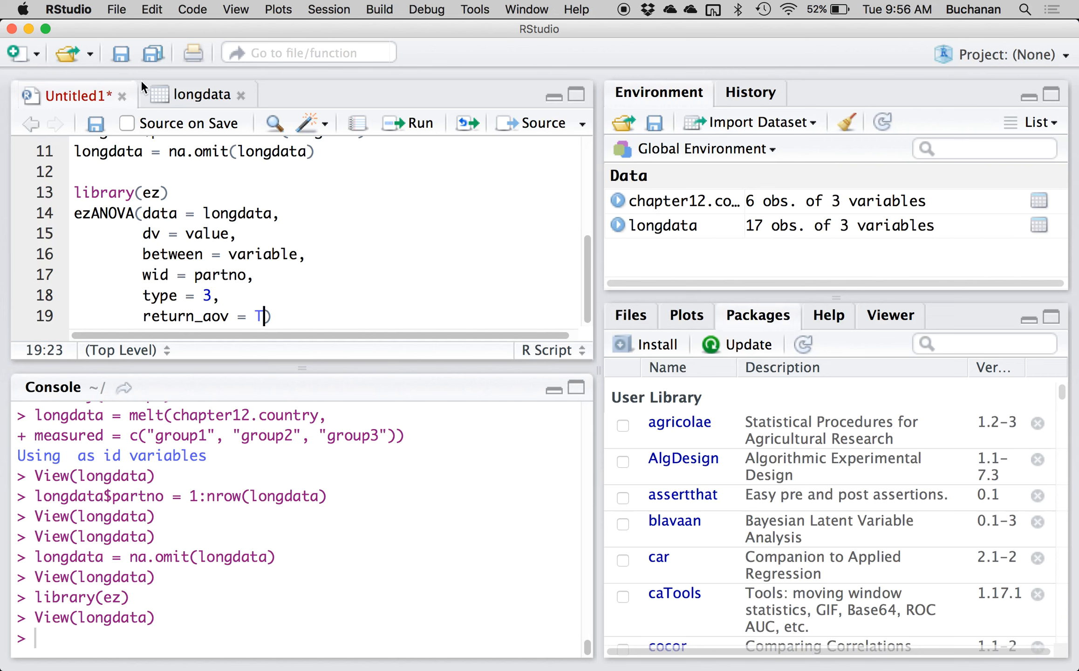
Return to the earlier part of the script and highlight the two-line melt command for review.
left_click(172, 218)
scroll(339, 280, "up", 5)
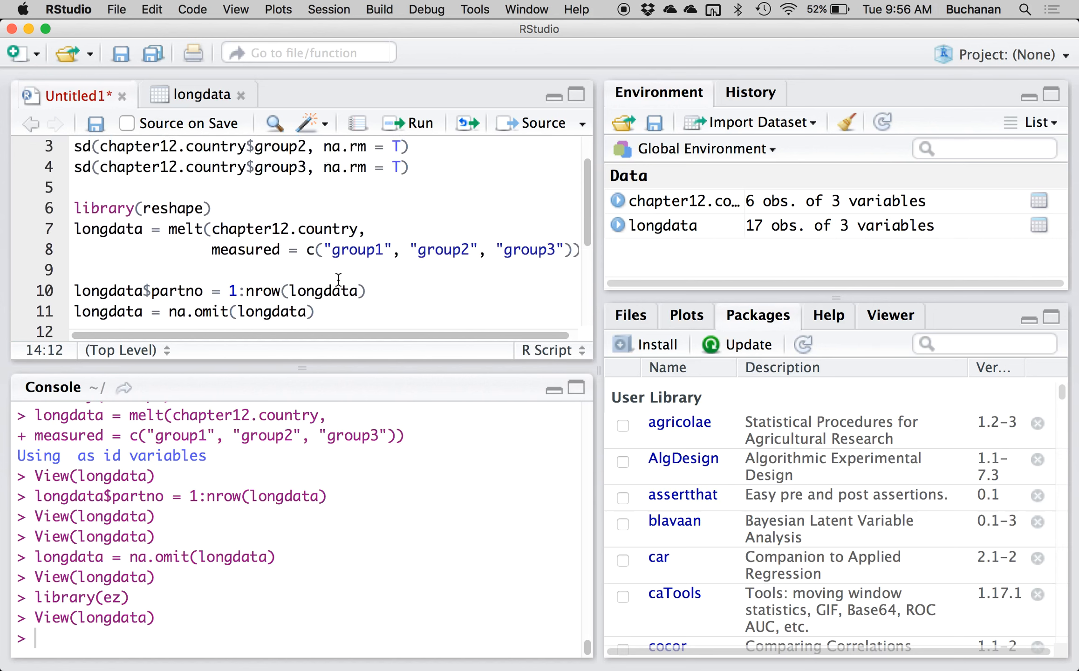
left_click_drag(76, 228, 67, 270)
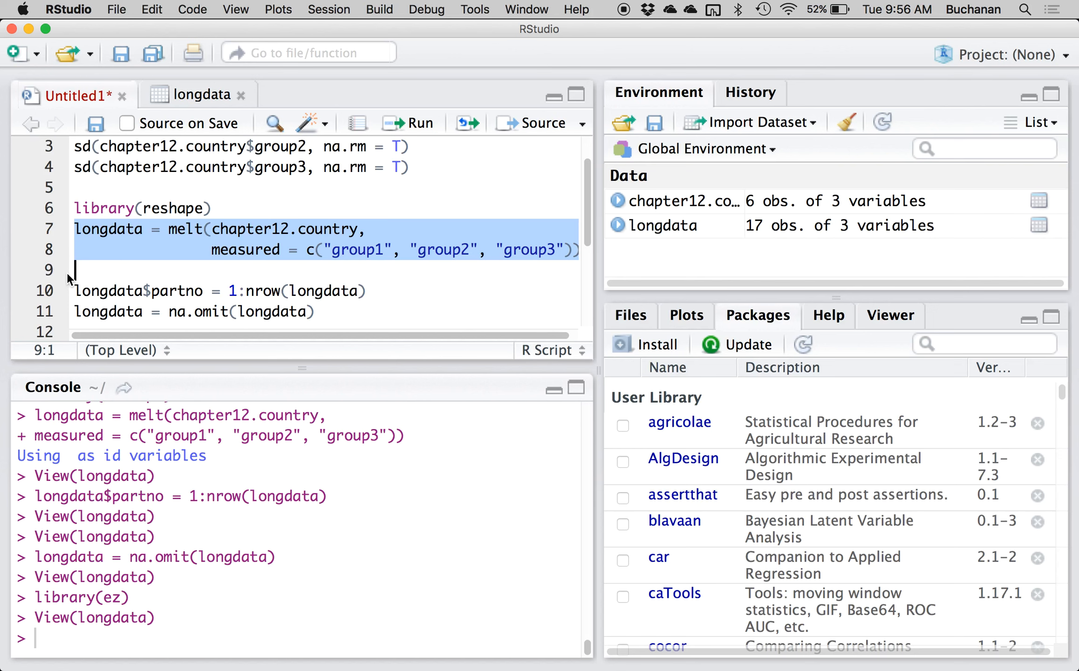
Review the script's melt arguments, partno numbering, na.omit line and ezANOVA call, checking the group names and longdata references.
double_click(302, 232)
double_click(358, 250)
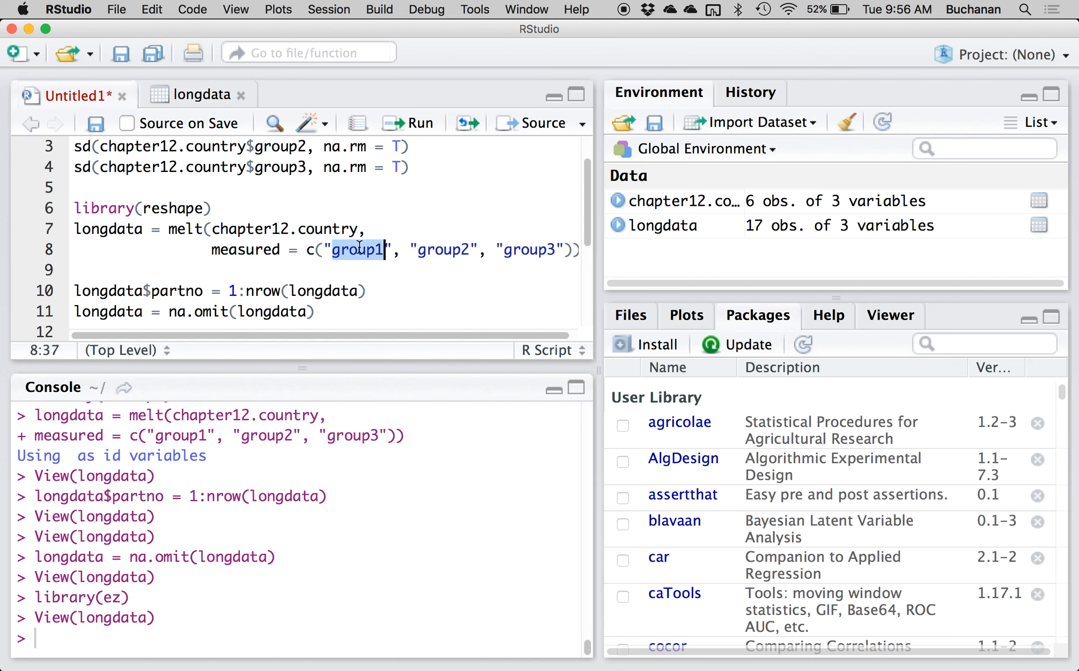
scroll(153, 270, "down", 5)
scroll(153, 270, "down", 2)
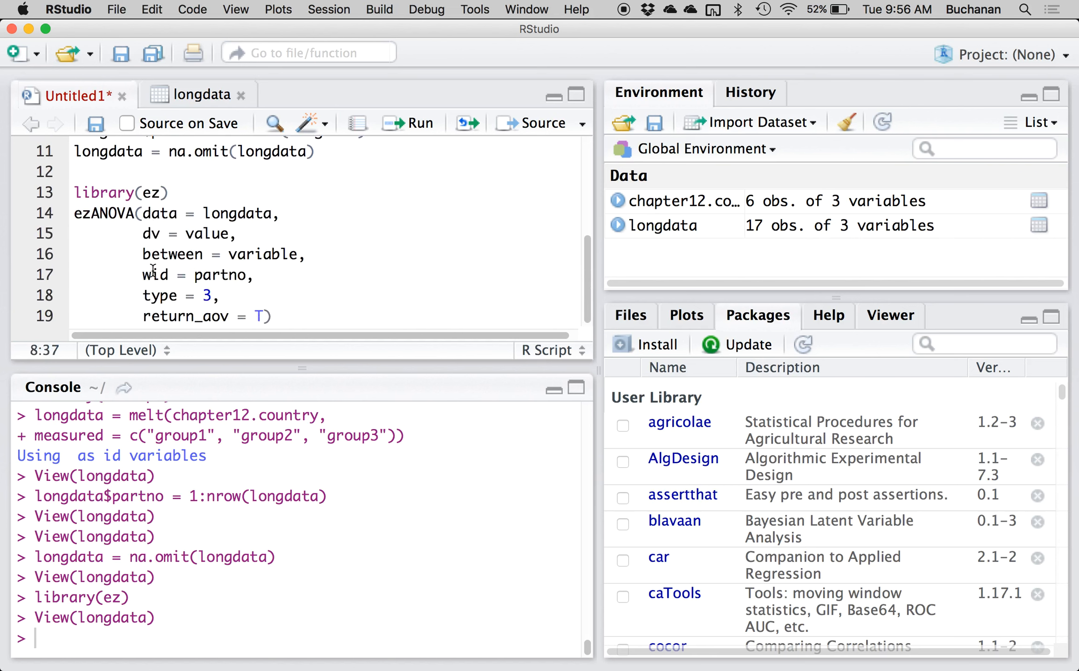
scroll(153, 270, "up", 5)
scroll(153, 271, "down", 2)
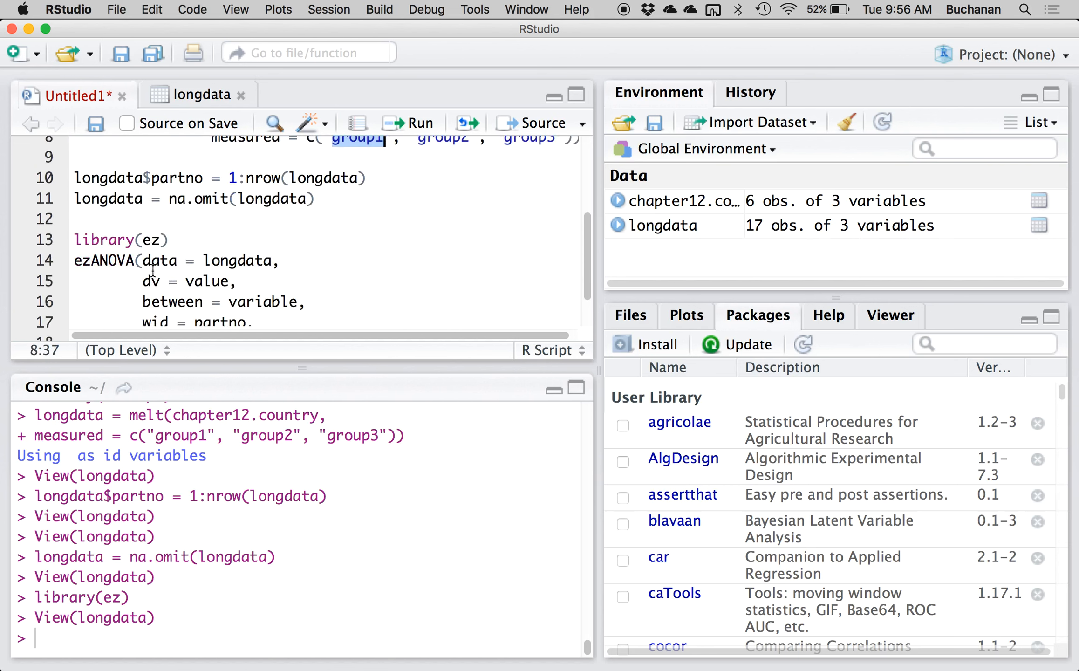
double_click(303, 178)
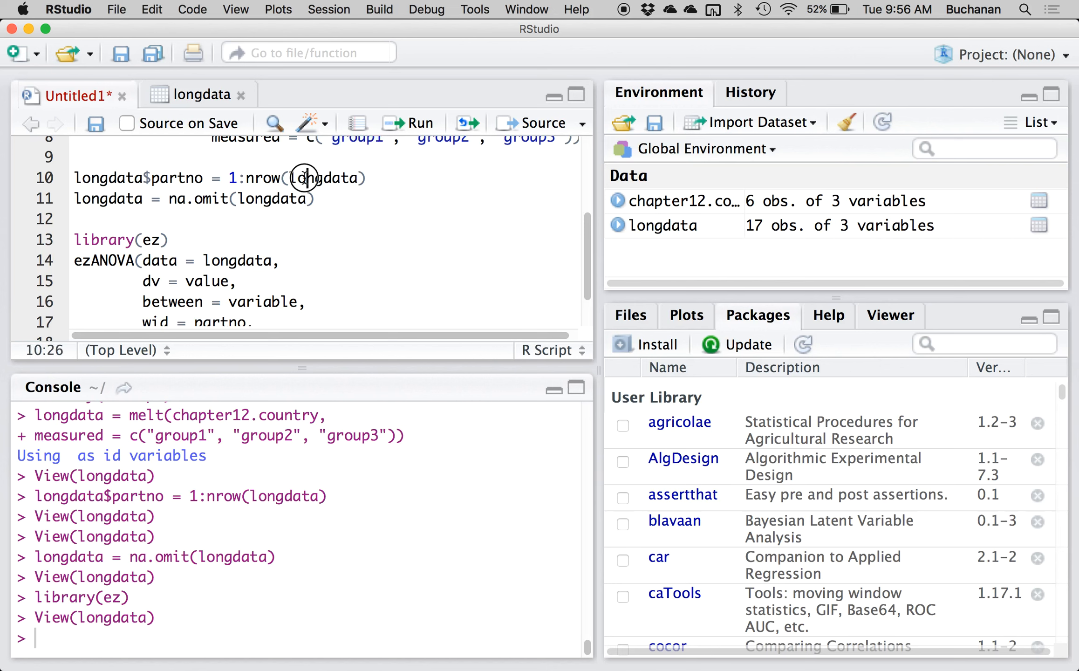
double_click(279, 201)
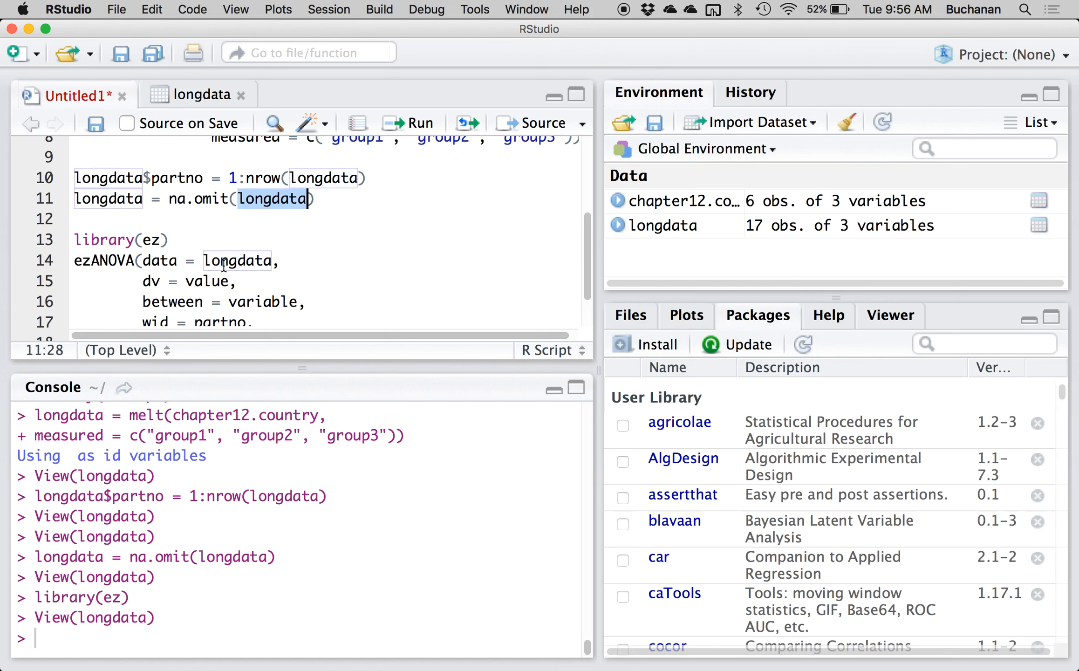
scroll(223, 266, "up", 1)
scroll(223, 266, "up", 4)
scroll(124, 248, "down", 8)
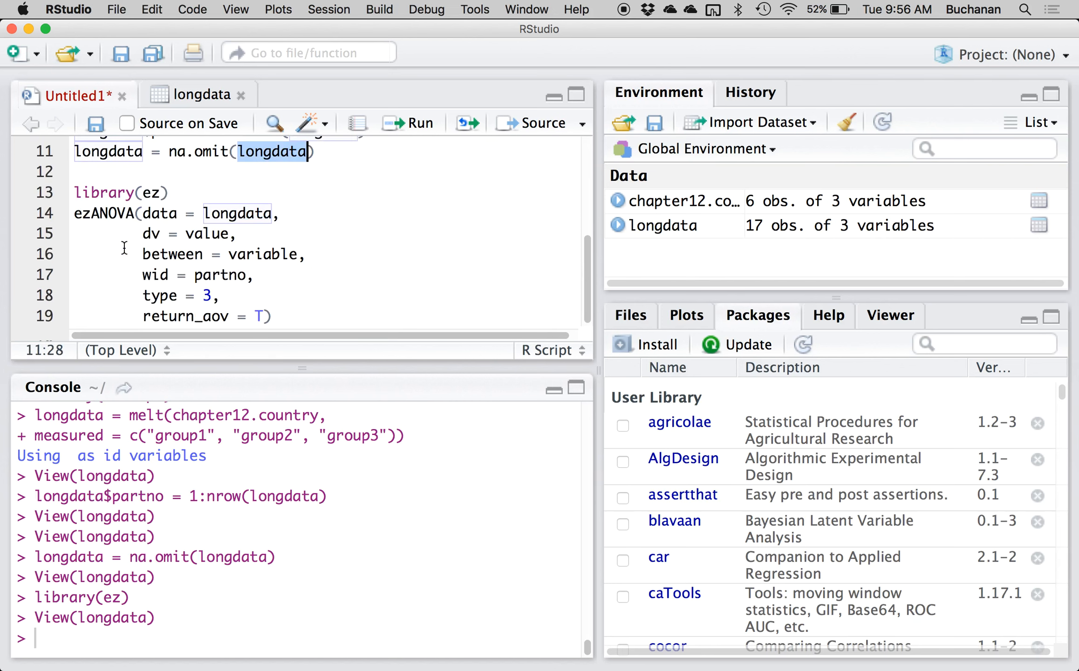
Run the complete ezANOVA call and enlarge the console to show its output.
left_click(142, 215)
key("super+Return")
key("super+Return")
key("super+Return")
key("super+Return")
key("super+Return")
key("super+Return")
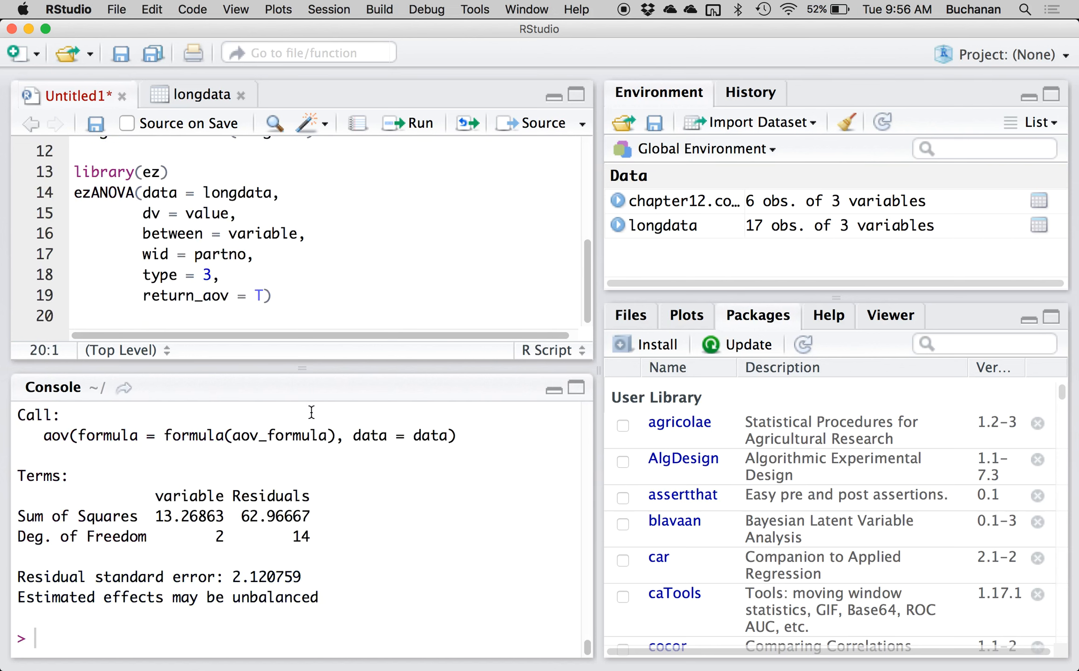
left_click(576, 389)
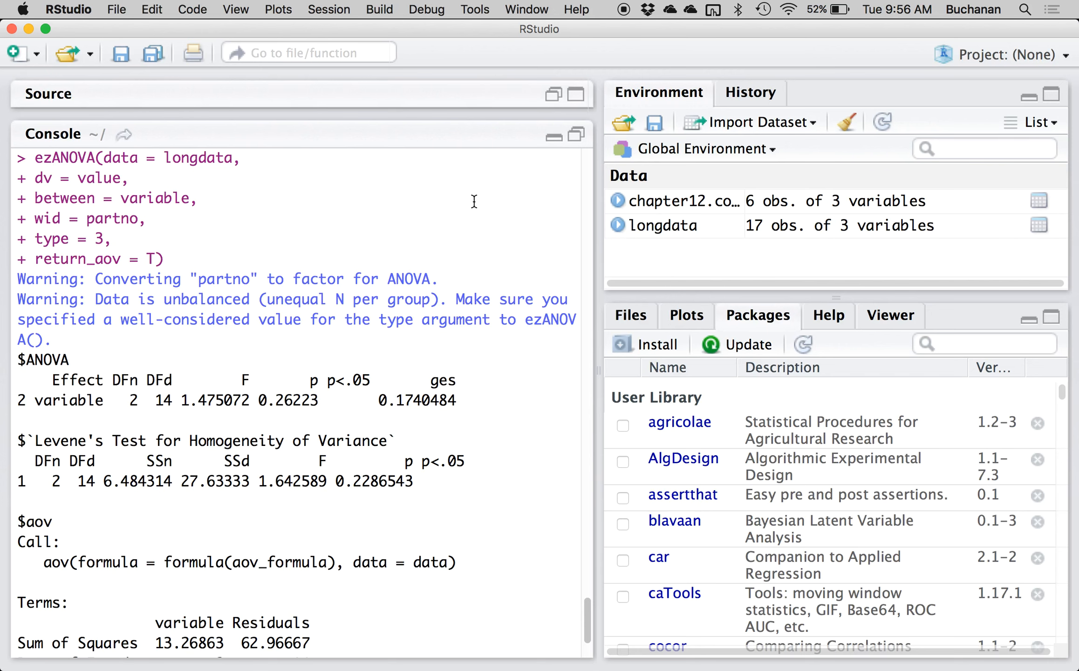
Copy the ezANOVA output from $ANOVA through its last line and paste it above the Step 3 variance table in the Word worksheet.
left_click_drag(18, 359, 196, 480)
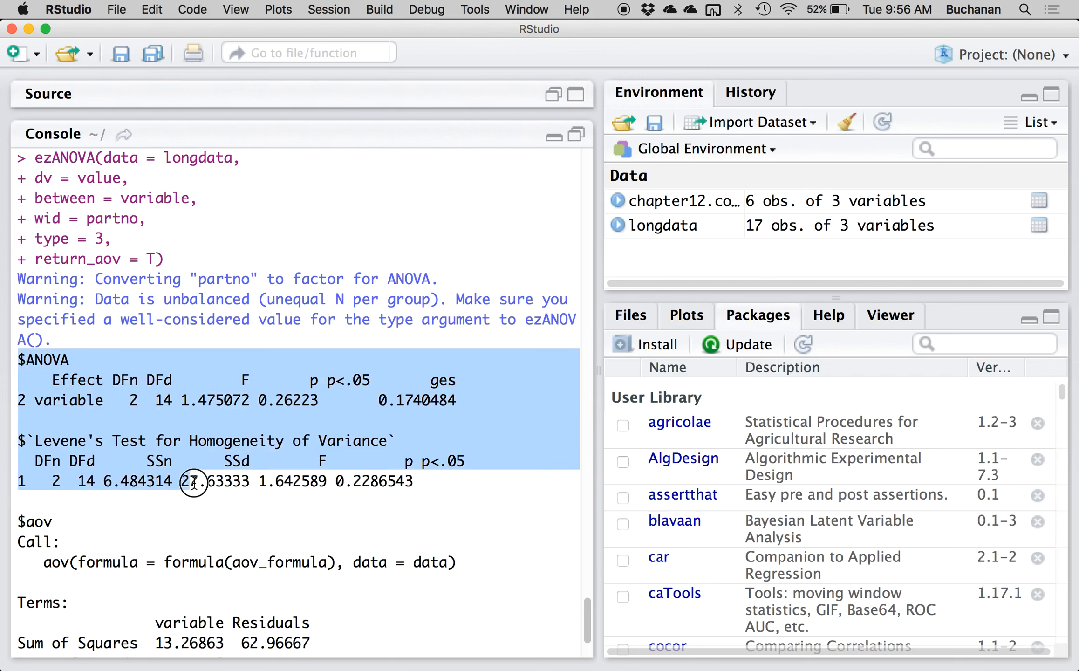
scroll(197, 480, "down", 3)
left_click_drag(289, 616, 349, 599)
key("cmd+c")
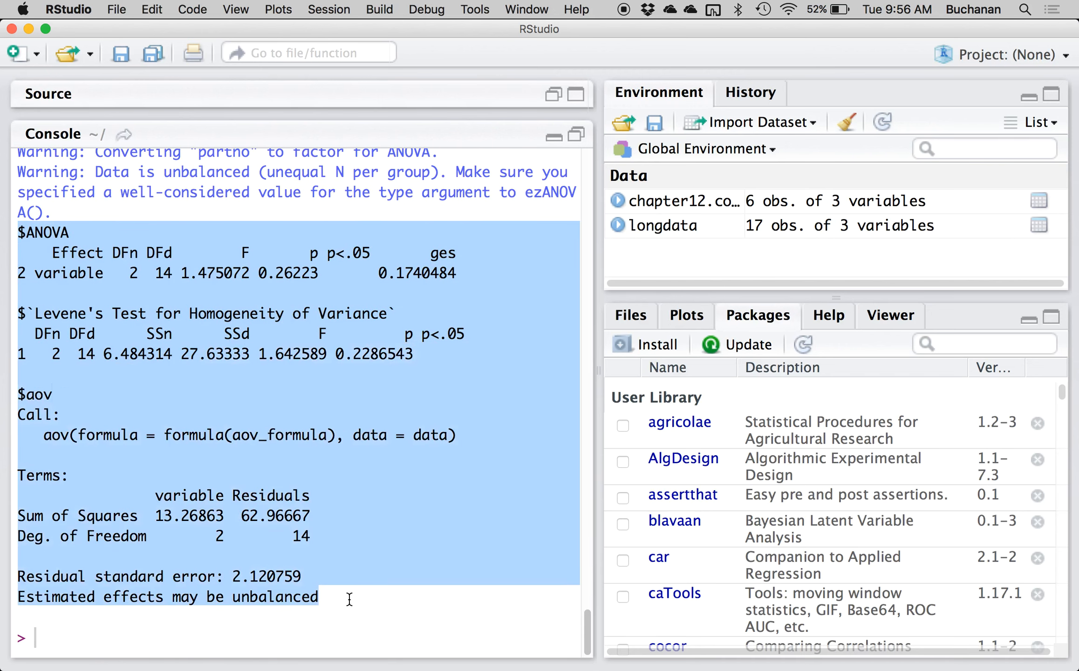
key("ctrl+Up")
left_click(422, 271)
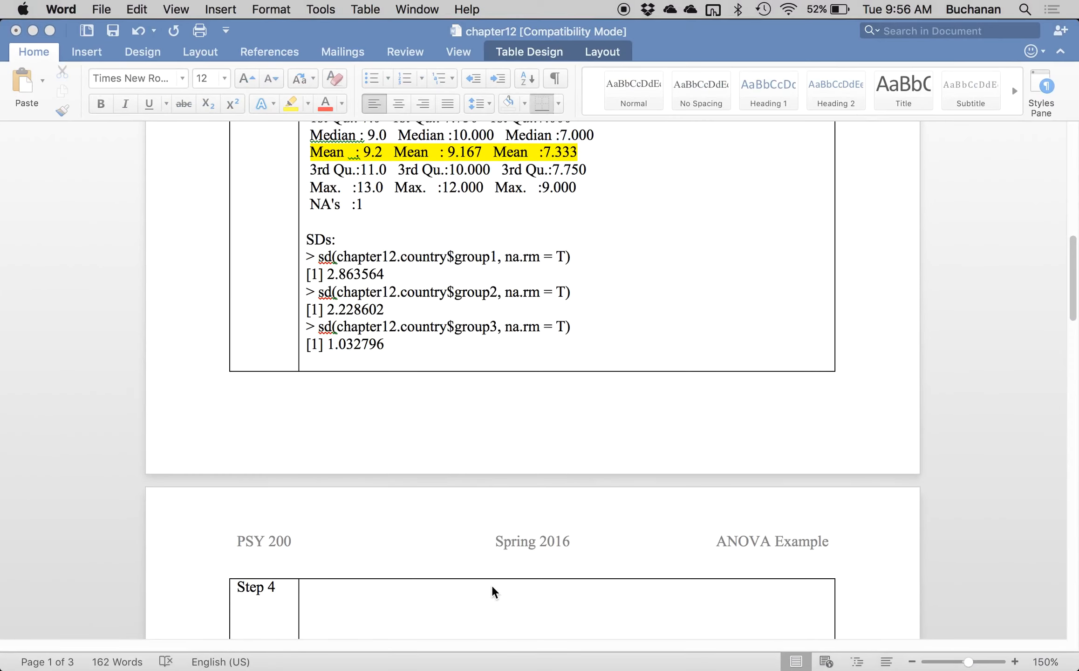
scroll(466, 419, "down", 2)
scroll(428, 356, "up", 10)
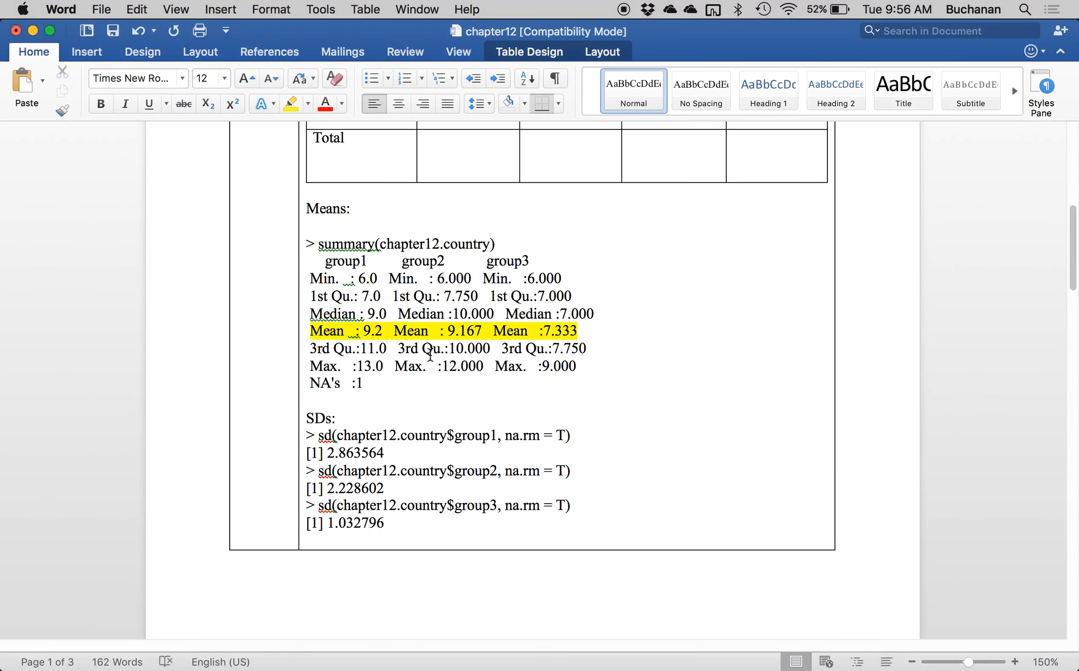
scroll(431, 354, "up", 2)
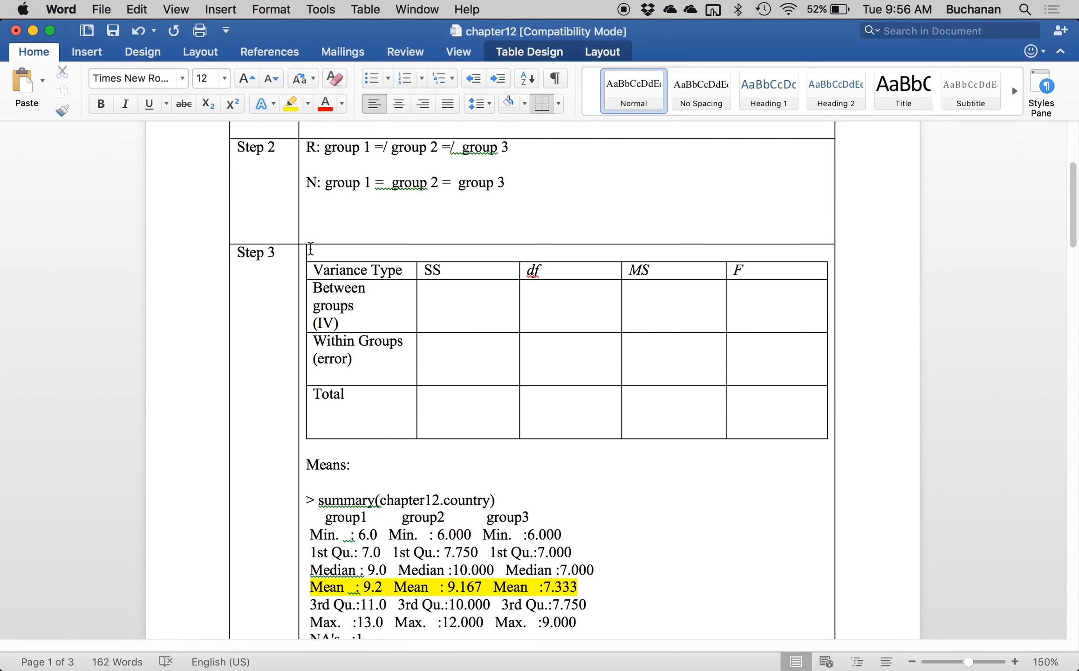
key("Return")
key("cmd+v")
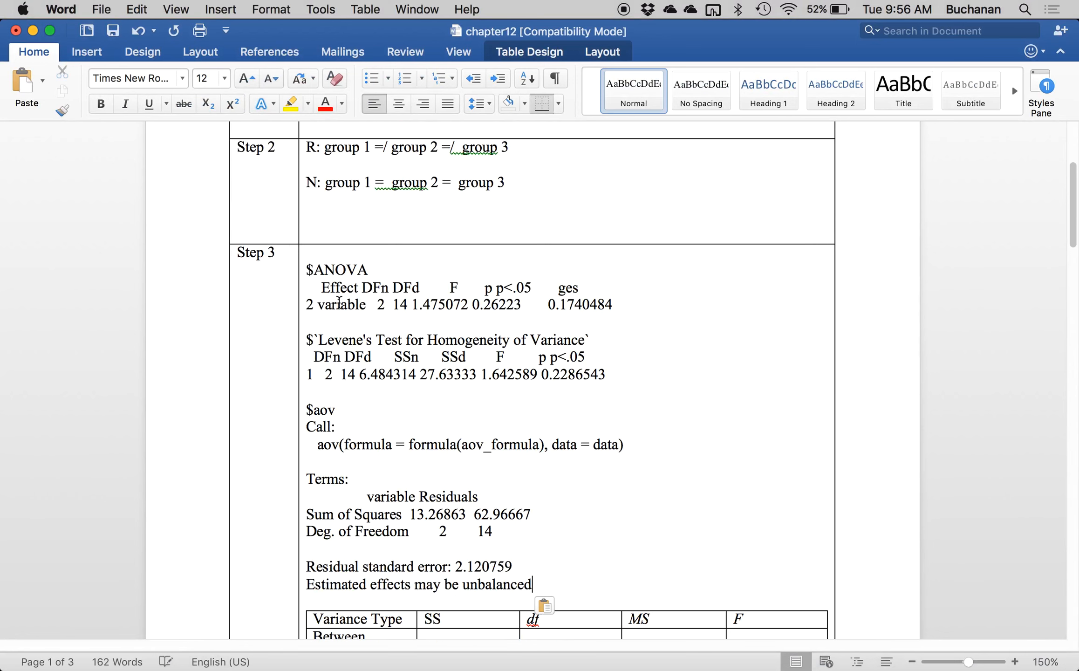
Highlight in yellow the DFn and DFd values under $ANOVA and the Deg. of Freedom line under Terms.
scroll(338, 303, "down", 2)
scroll(339, 303, "down", 3)
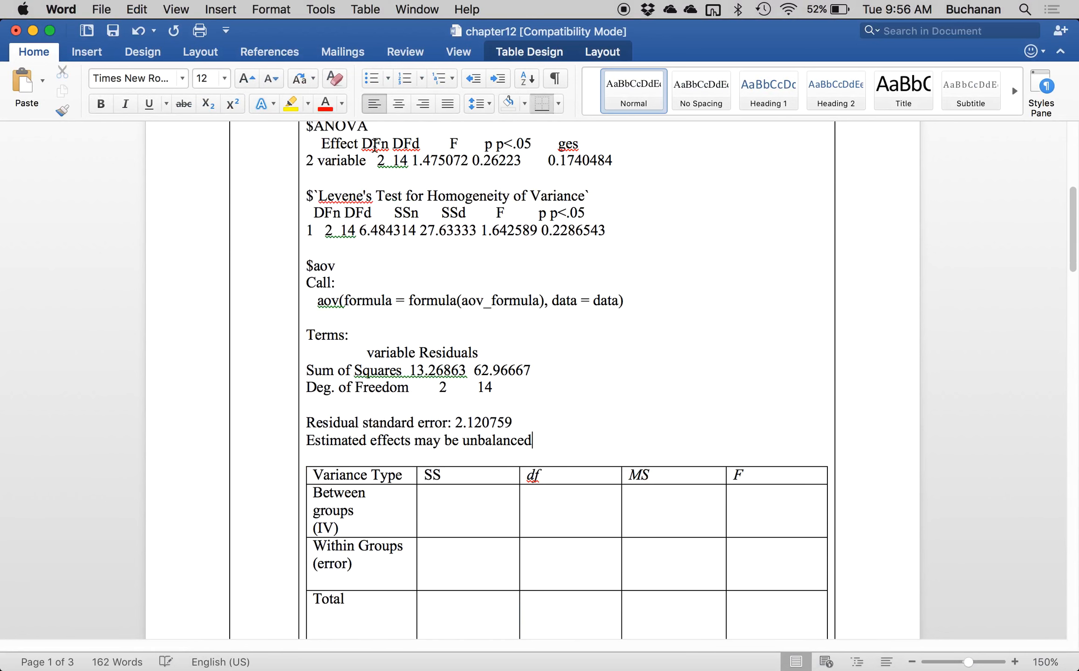
left_click_drag(373, 161, 409, 162)
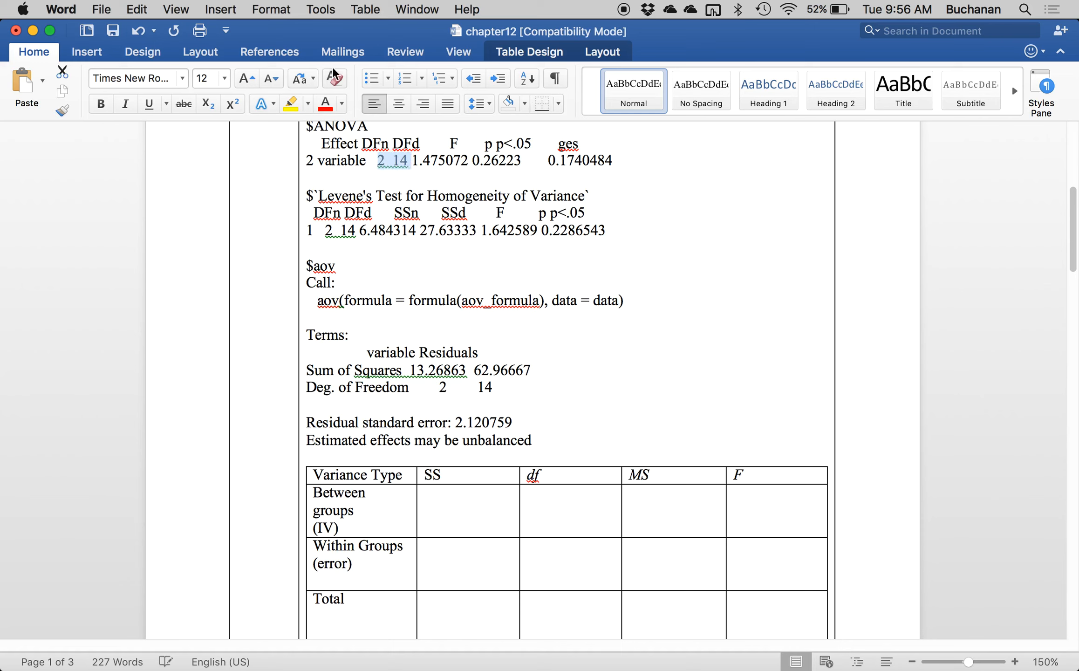
left_click(291, 103)
key("Right")
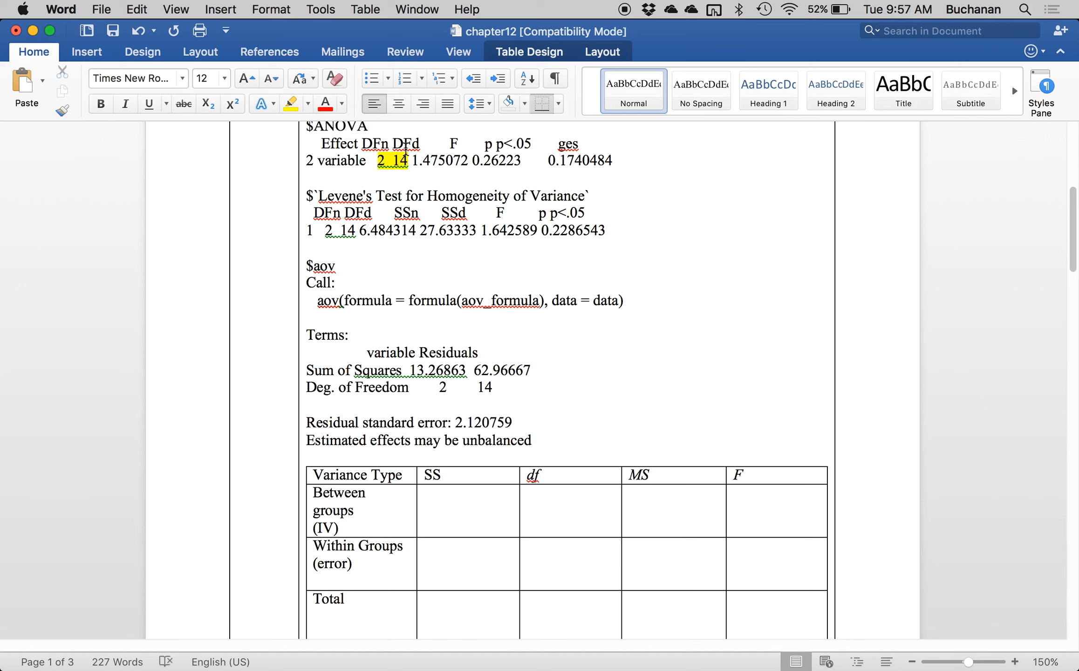
left_click_drag(308, 387, 503, 394)
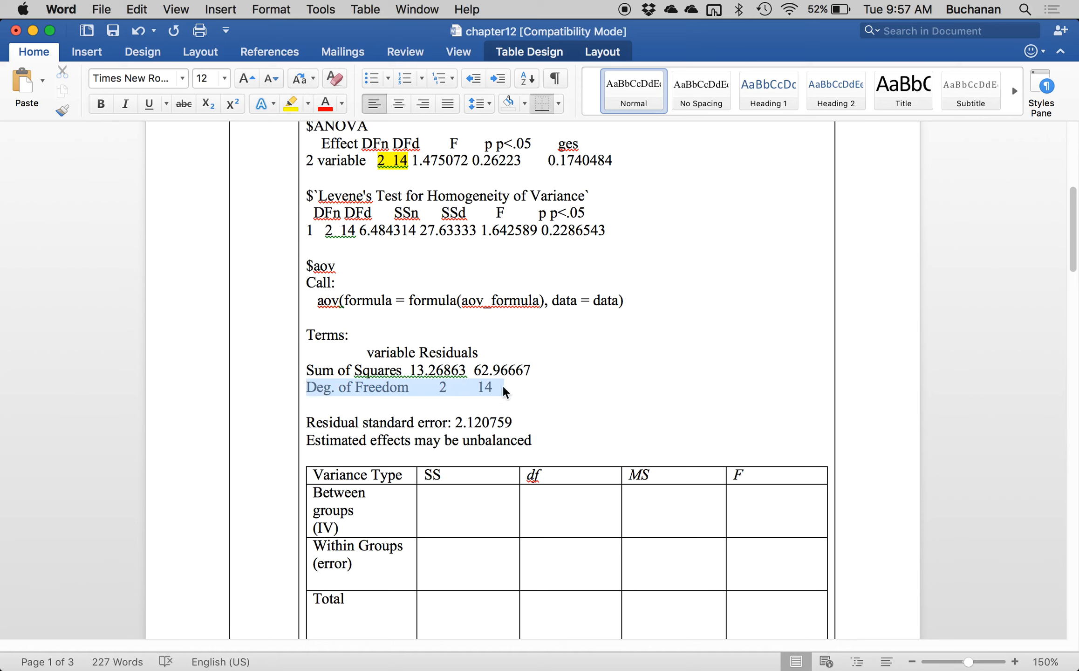
left_click(290, 104)
key("Right")
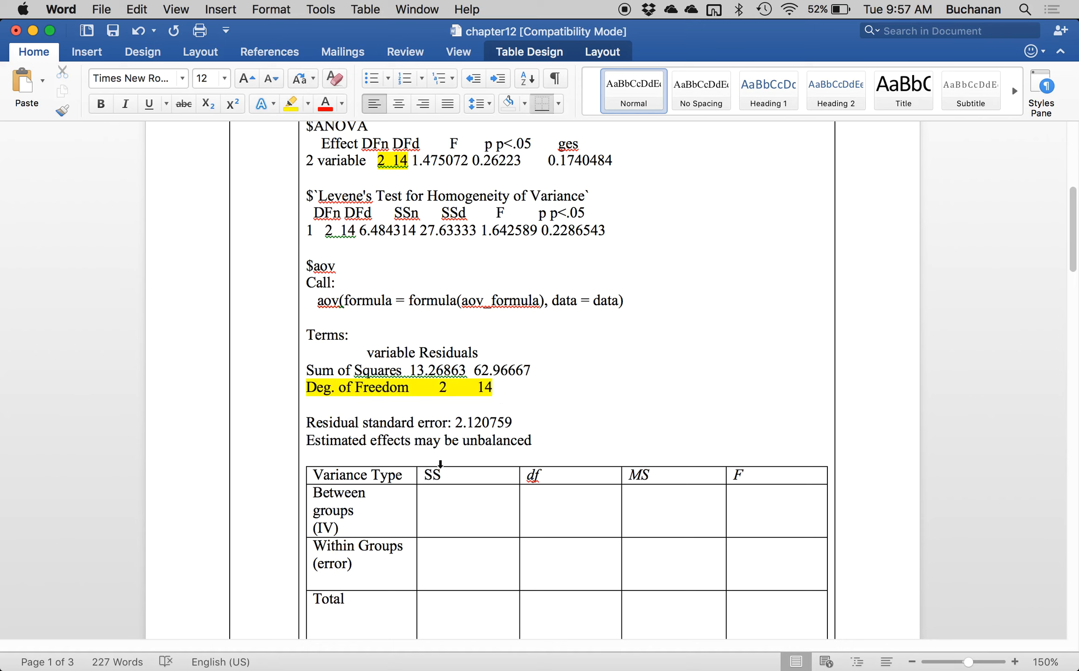
Fill the df column of the variance table with 2 for between groups, 14 for within groups and 16 for the total.
left_click(579, 515)
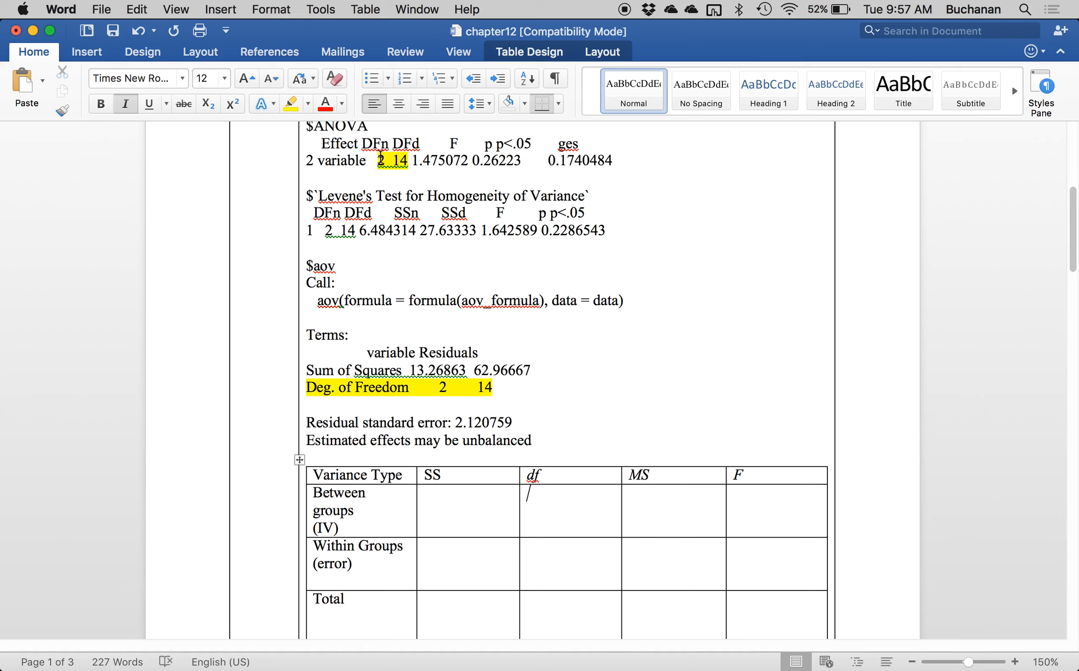
type("2")
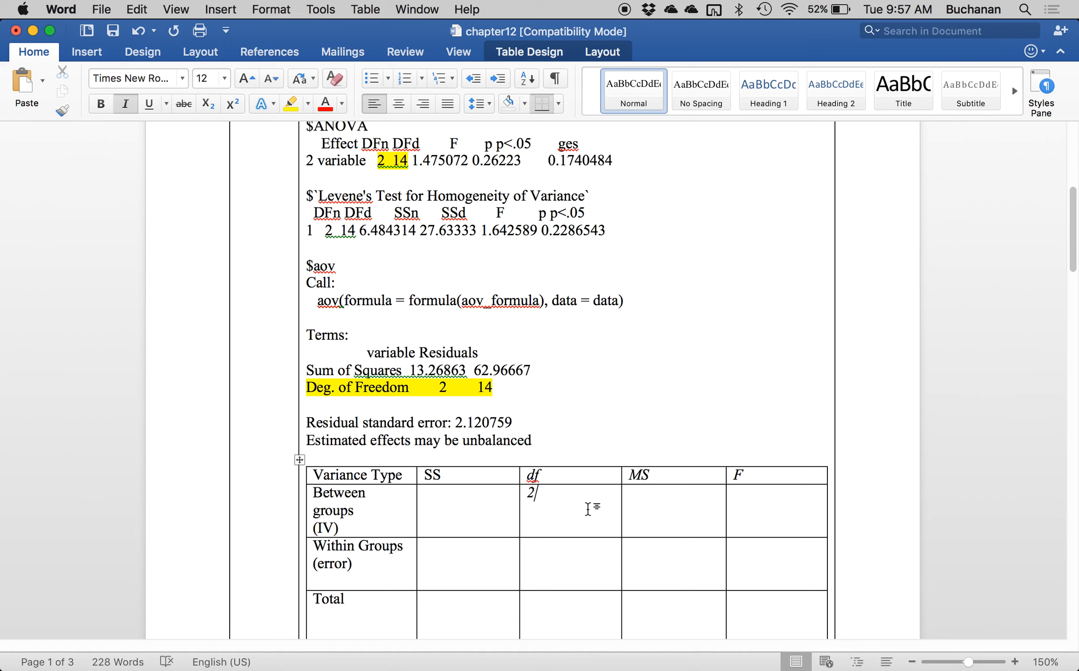
left_click(548, 559)
type("14")
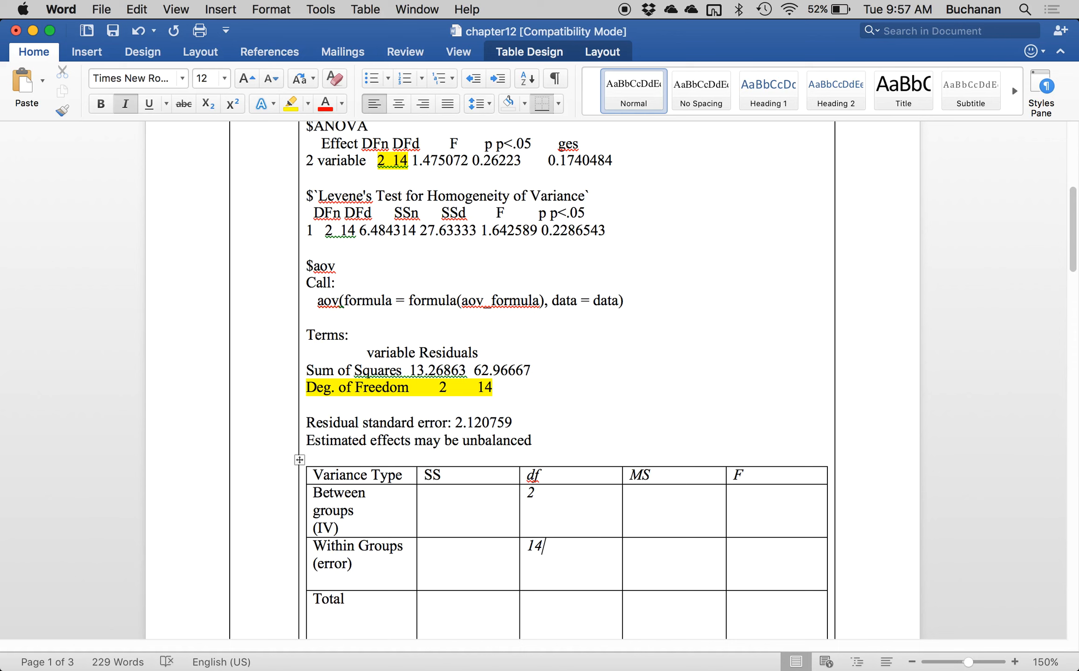
scroll(551, 542, "down", 2)
left_click(552, 542)
type("16")
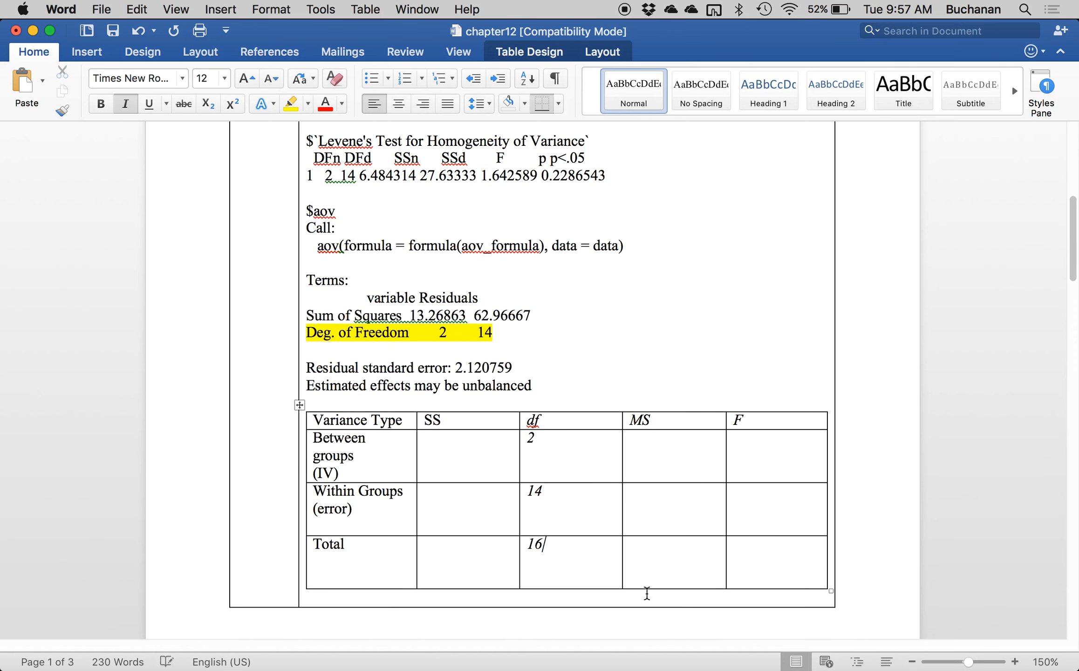
Enter xx in the unused variance table cells: MS and F of the Total row and F of the Within Groups row.
left_click(663, 553)
type("xx")
left_click(754, 571)
type("xx")
left_click(755, 518)
type("xx")
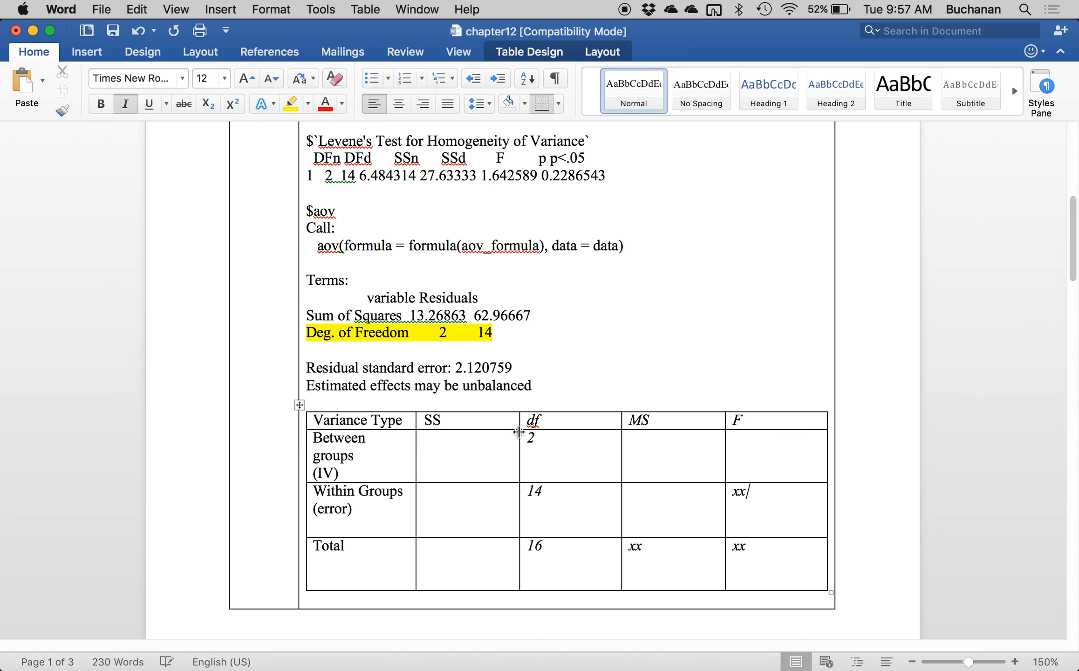
Black out the three-line Levene's test block in the pasted output with a black text highlight.
left_click(579, 336)
scroll(580, 336, "up", 1)
scroll(580, 336, "up", 2)
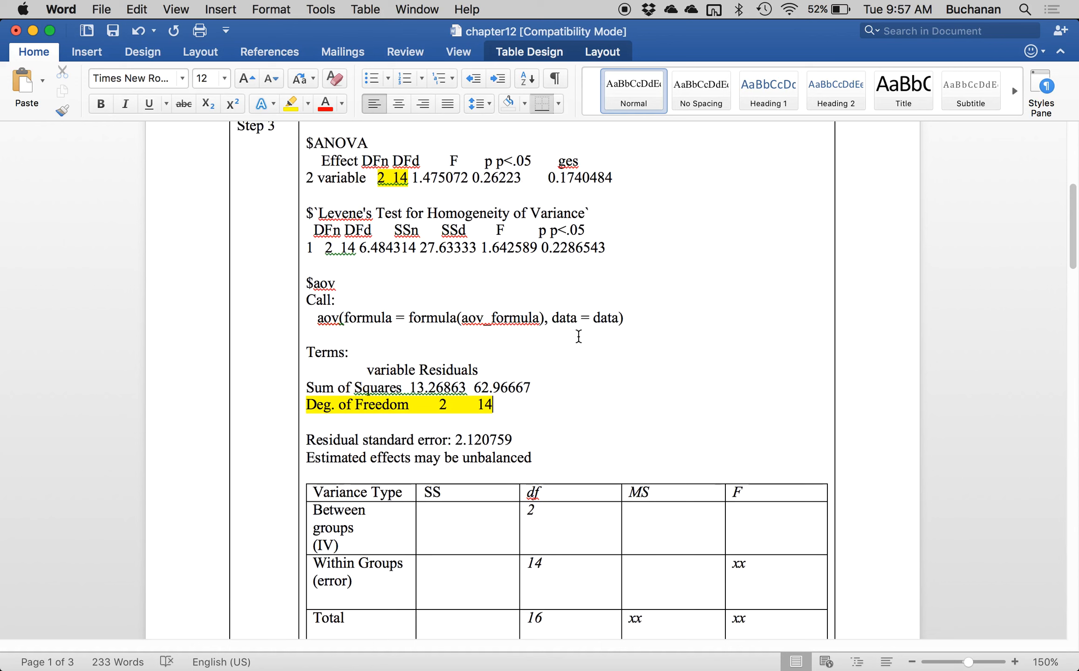
left_click_drag(559, 247, 303, 213)
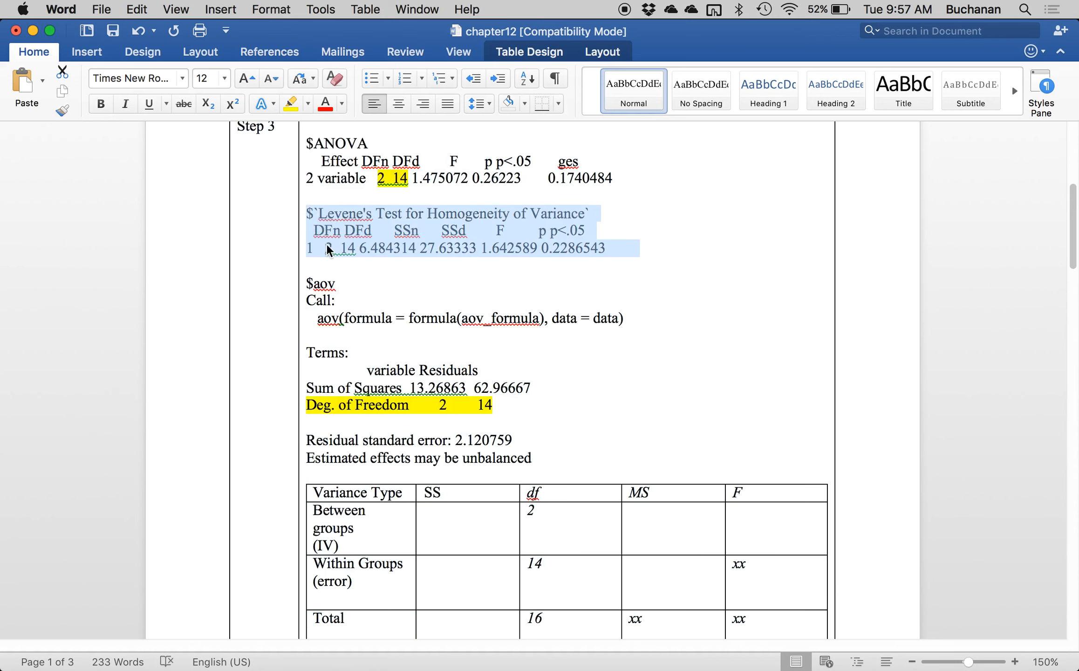
left_click(308, 104)
left_click(393, 211)
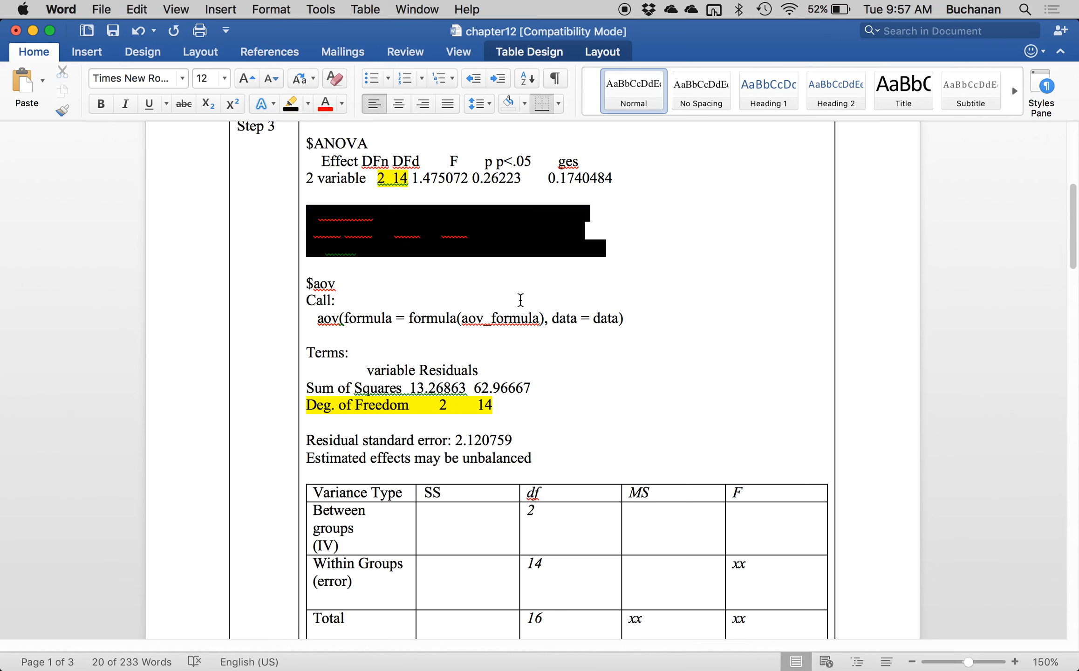
left_click(506, 283)
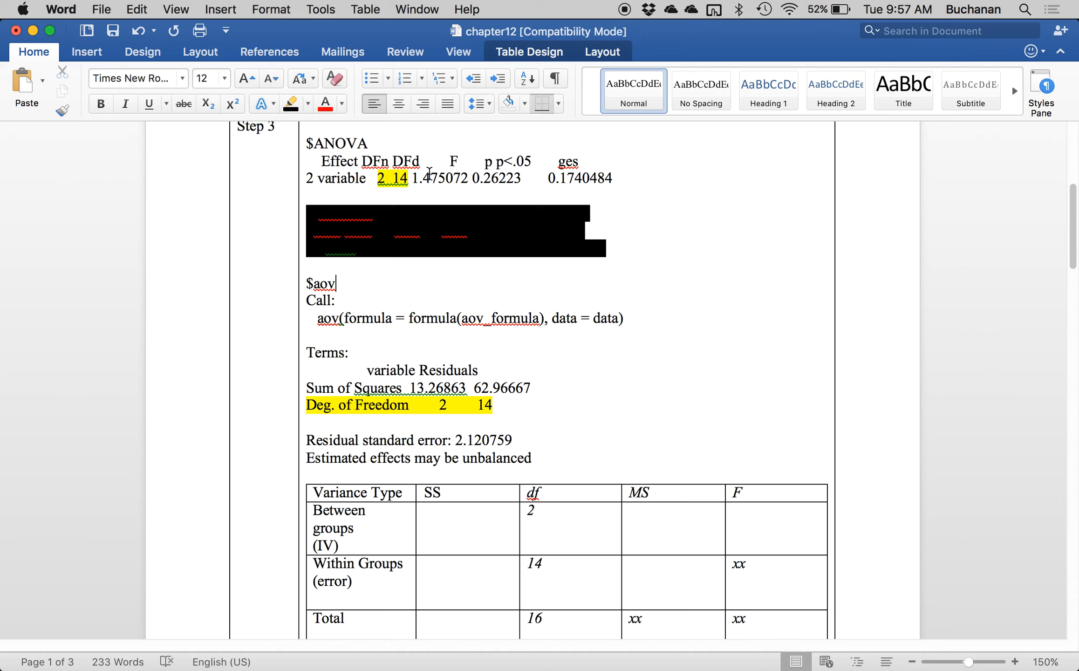
Copy the F value 1.475072 from the $ANOVA output into the F cell of the Between groups row.
double_click(435, 180)
left_click_drag(414, 179, 469, 181)
key("ctrl+Up")
left_click(268, 296)
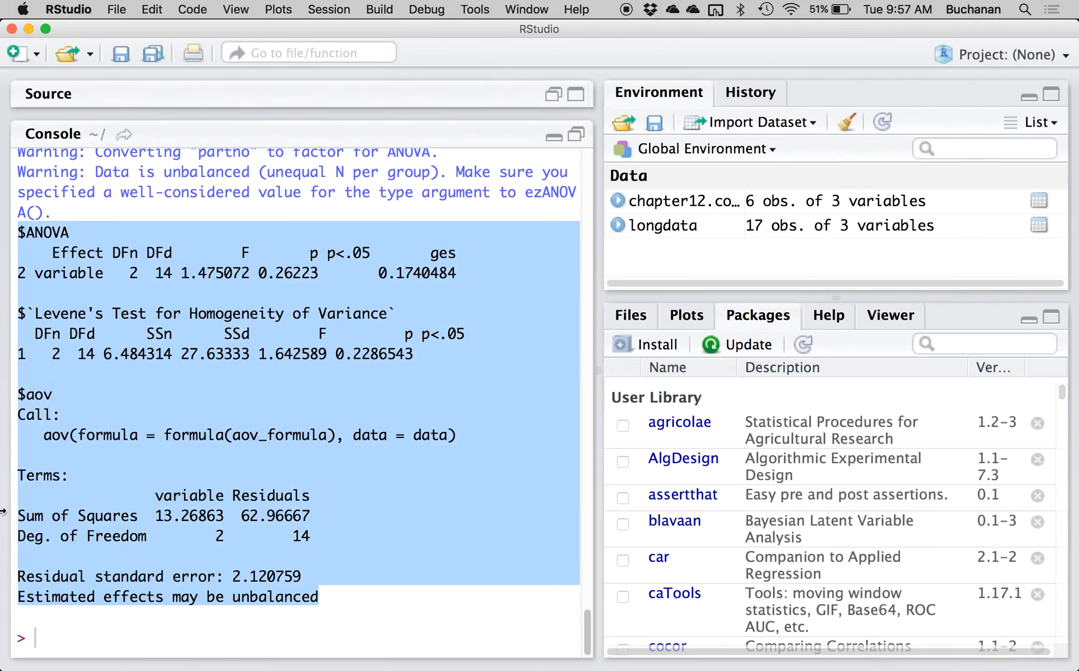
key("ctrl+Up")
left_click(467, 299)
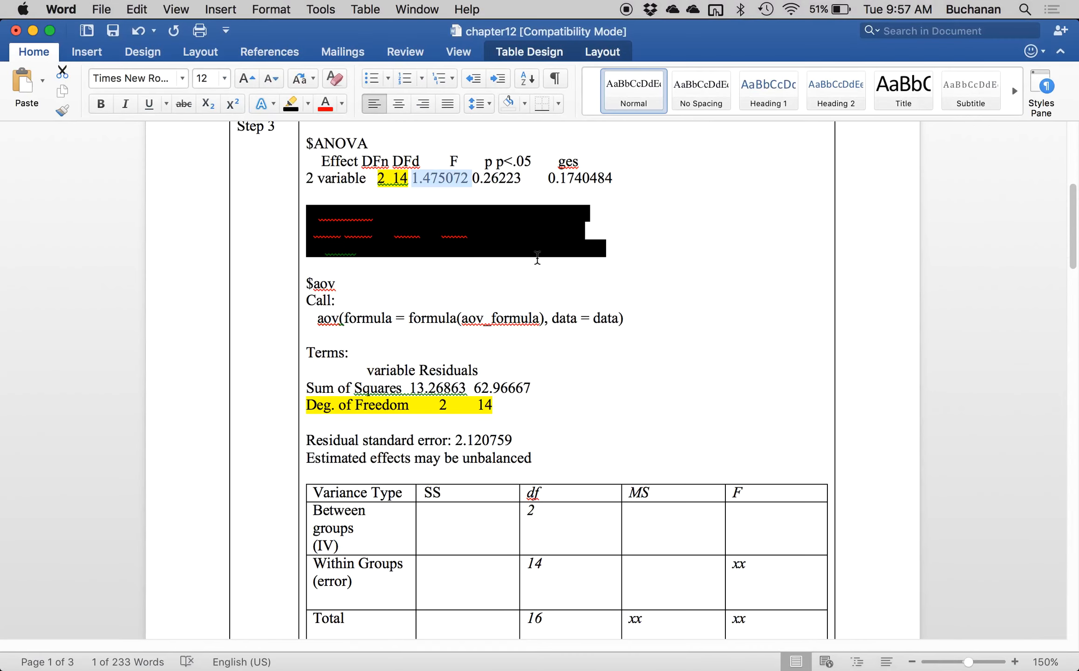
key("super+c")
left_click(750, 518)
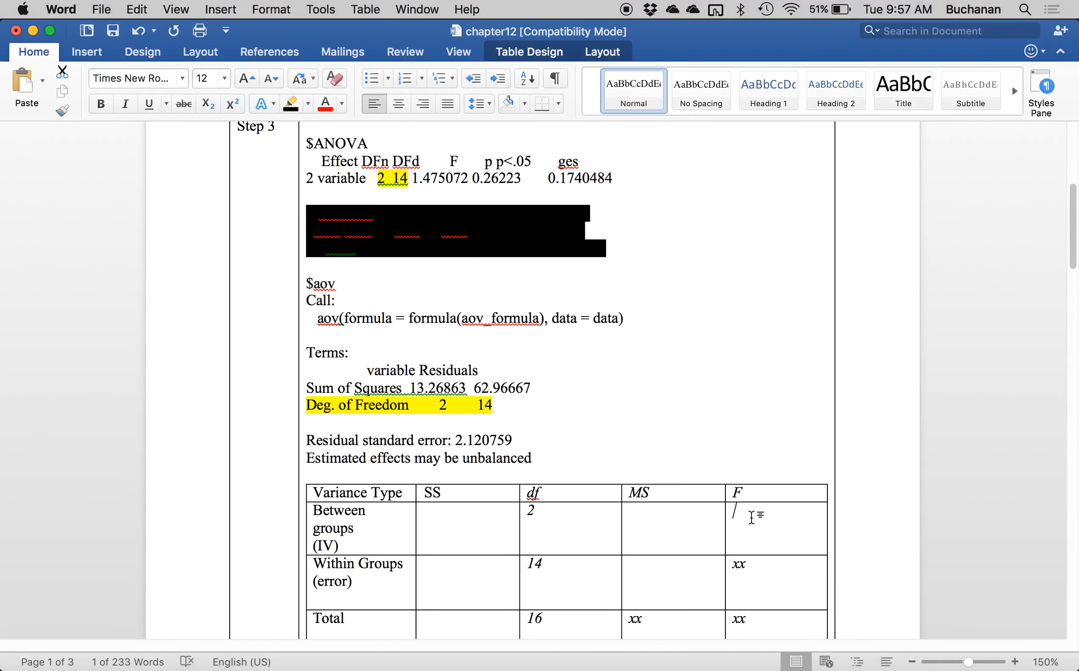
key("super+v")
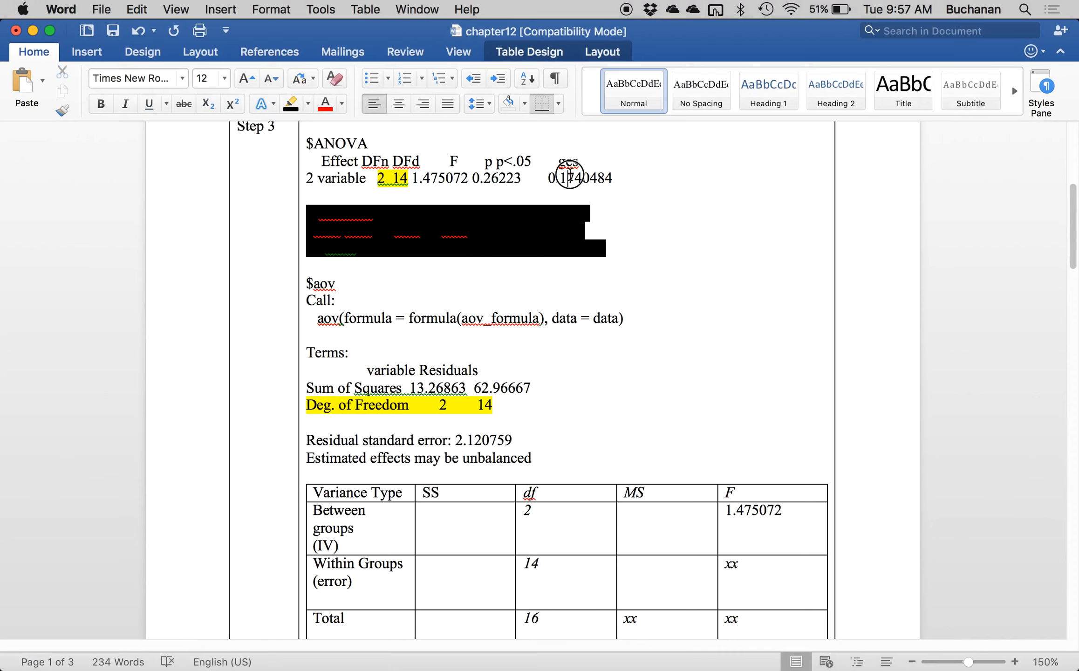
Highlight the F value and the ges value in the $ANOVA output in yellow.
double_click(568, 174)
double_click(435, 180)
left_click(414, 181)
left_click_drag(414, 182, 458, 181)
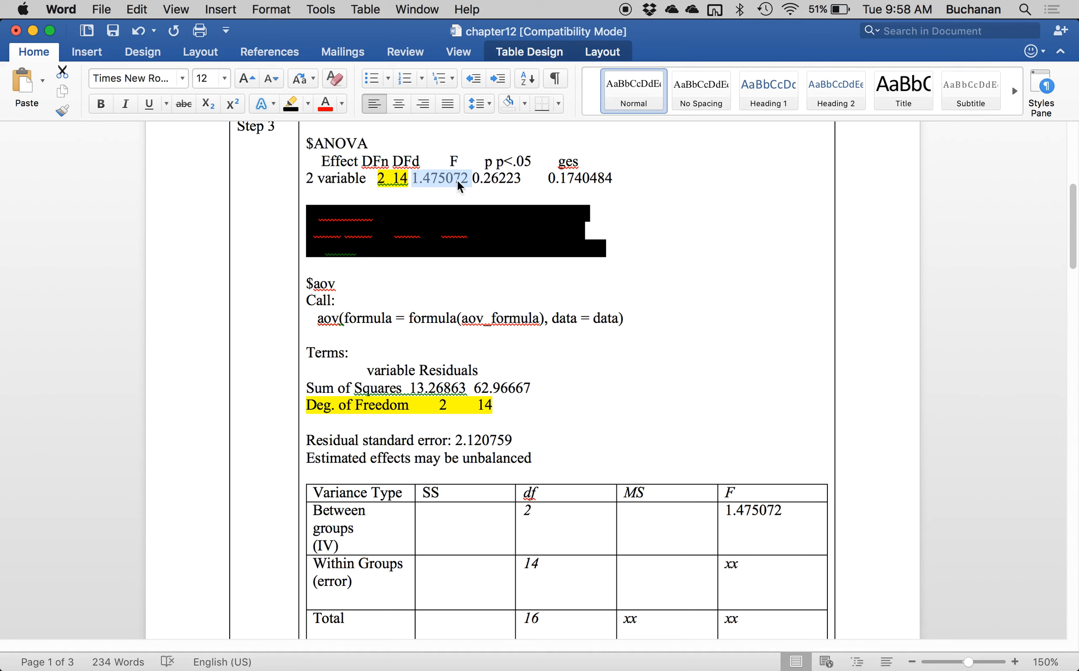
left_click(307, 104)
left_click(297, 162)
left_click_drag(549, 179, 613, 180)
left_click(298, 108)
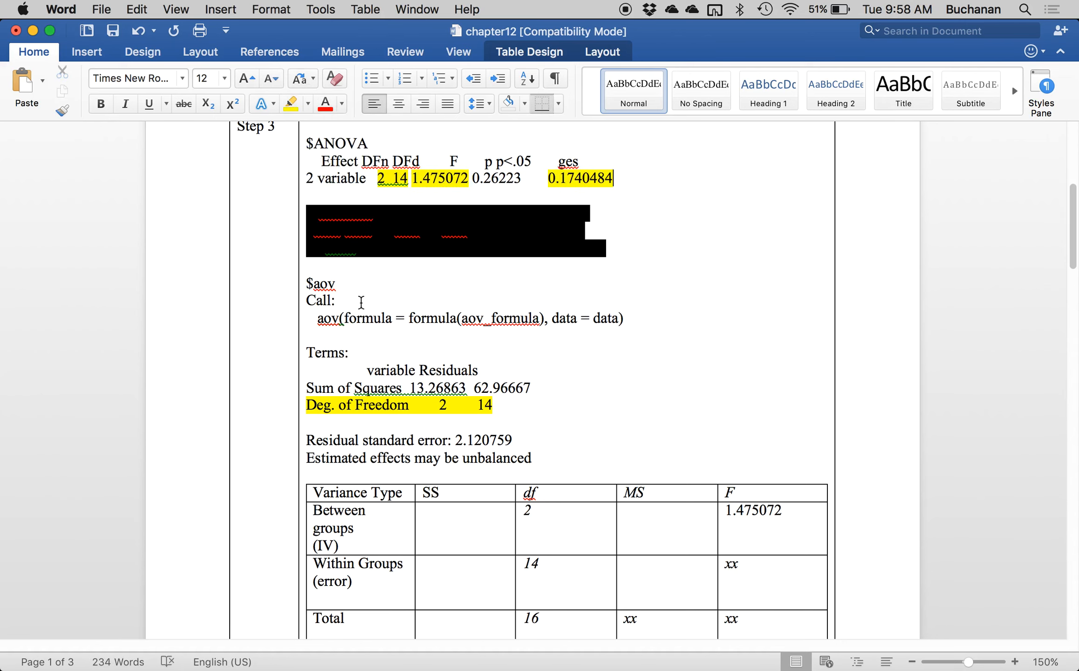
scroll(373, 303, "down", 4)
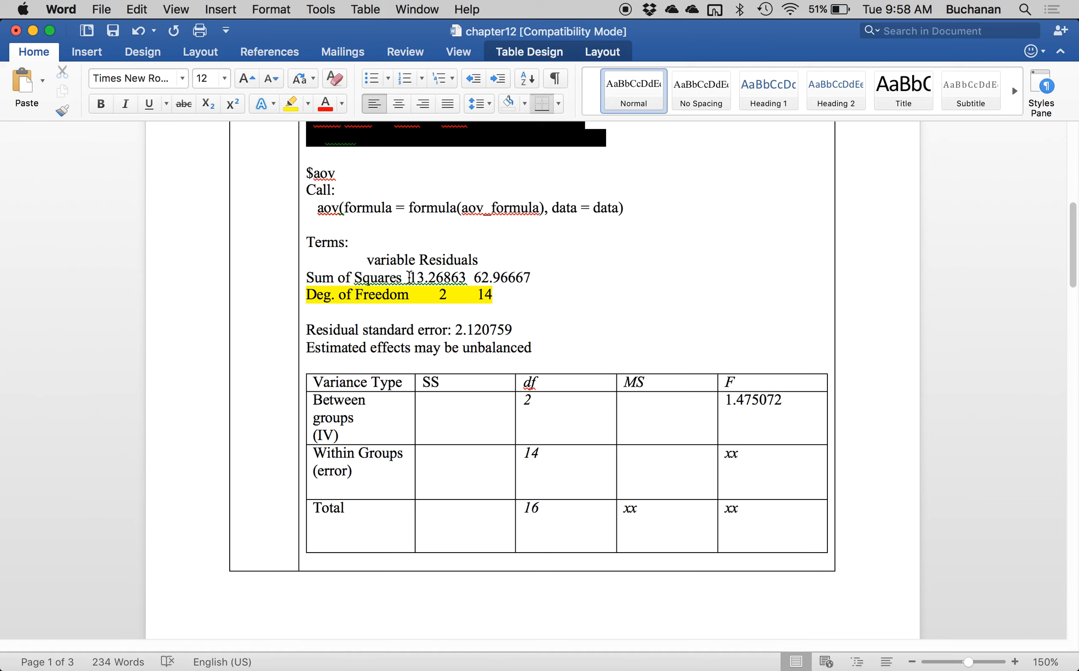
Highlight both Sum of Squares values in yellow and enter them rounded as SS: 13.27 for Between groups and 62.97 for Within Groups.
left_click_drag(412, 277, 536, 277)
left_click(289, 103)
left_click(418, 411)
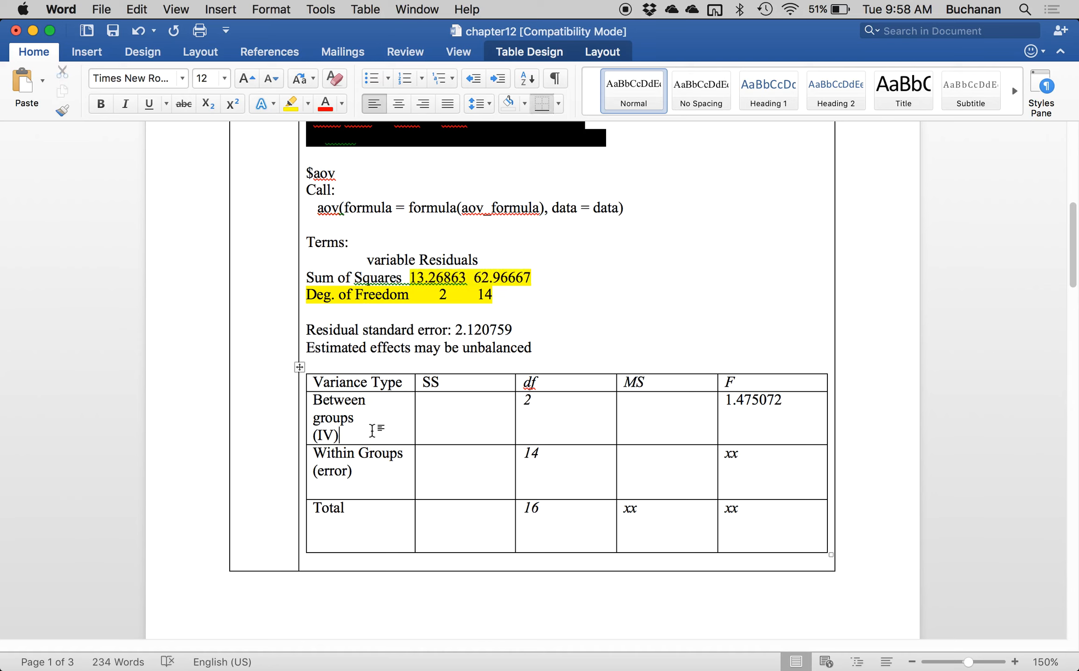
type("13.26")
key("BackSpace")
type("6")
key("BackSpace")
type("7")
key("Return")
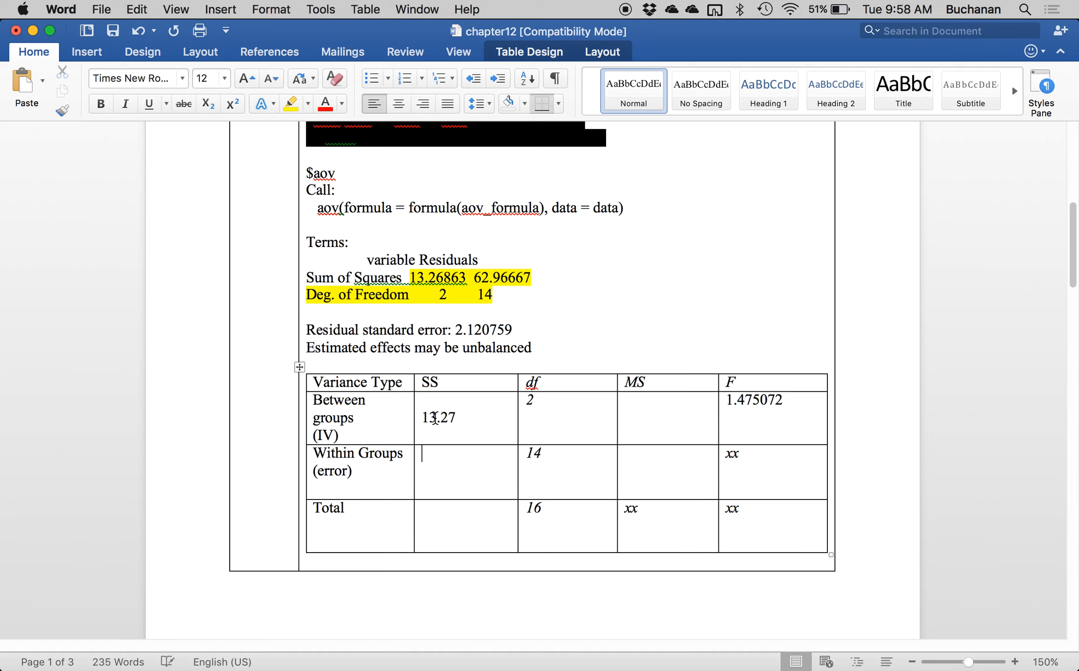
key("Down")
type("62.97")
Calculate 13.27 + 62.97 with Spotlight and enter the sum 76.24 in the SS cell of the Total row.
left_click(440, 524)
left_click(1025, 12)
type("1")
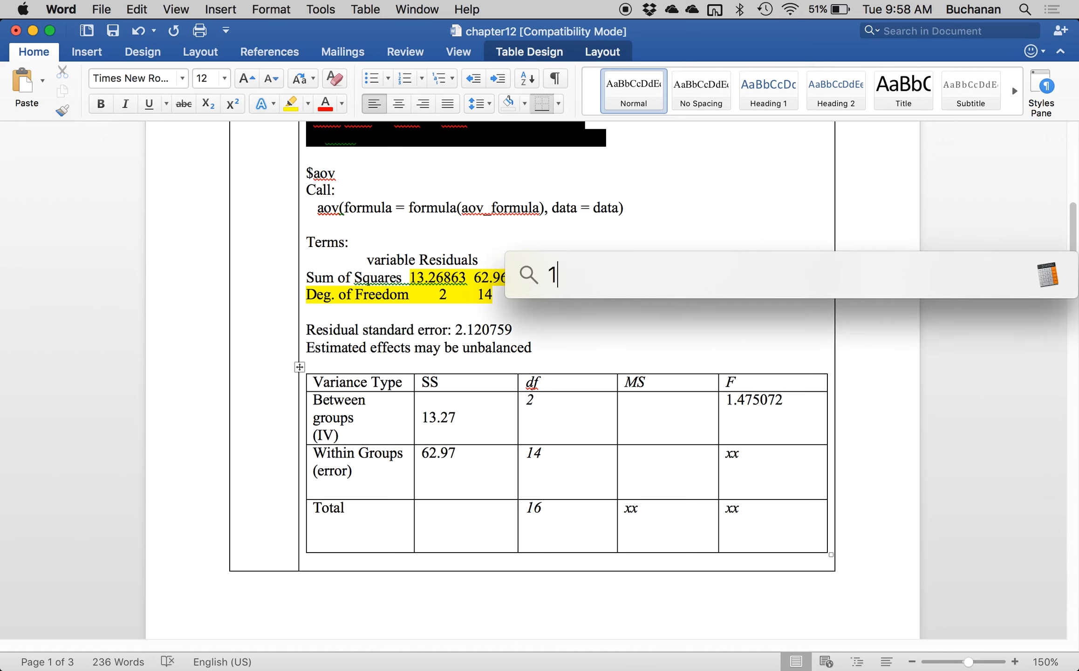
type("3.27 ")
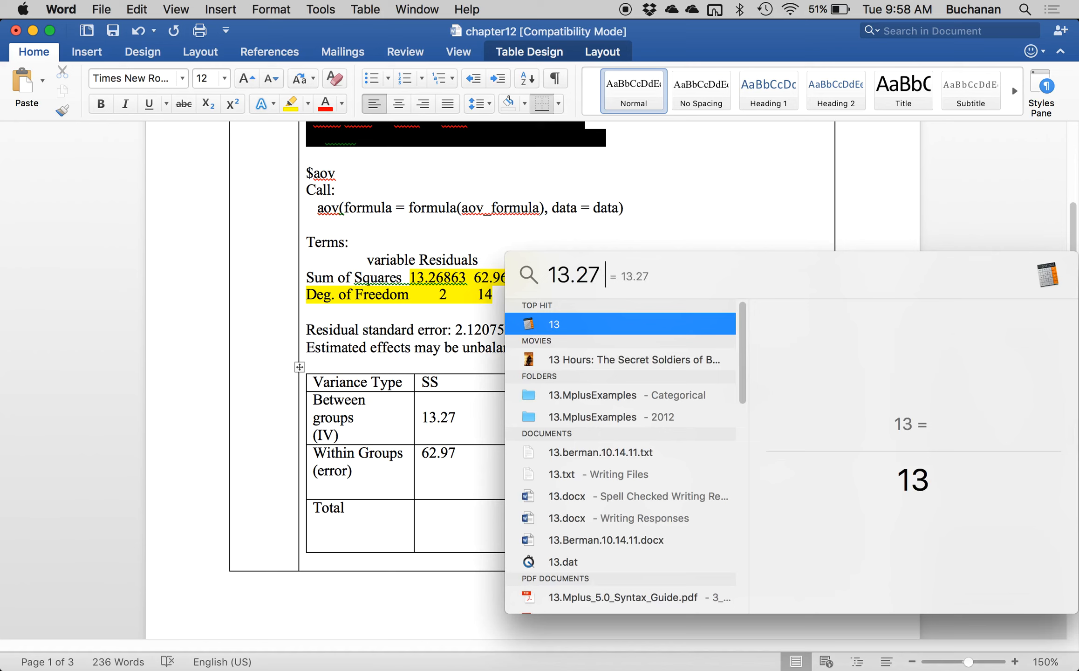
type("+ 62.97")
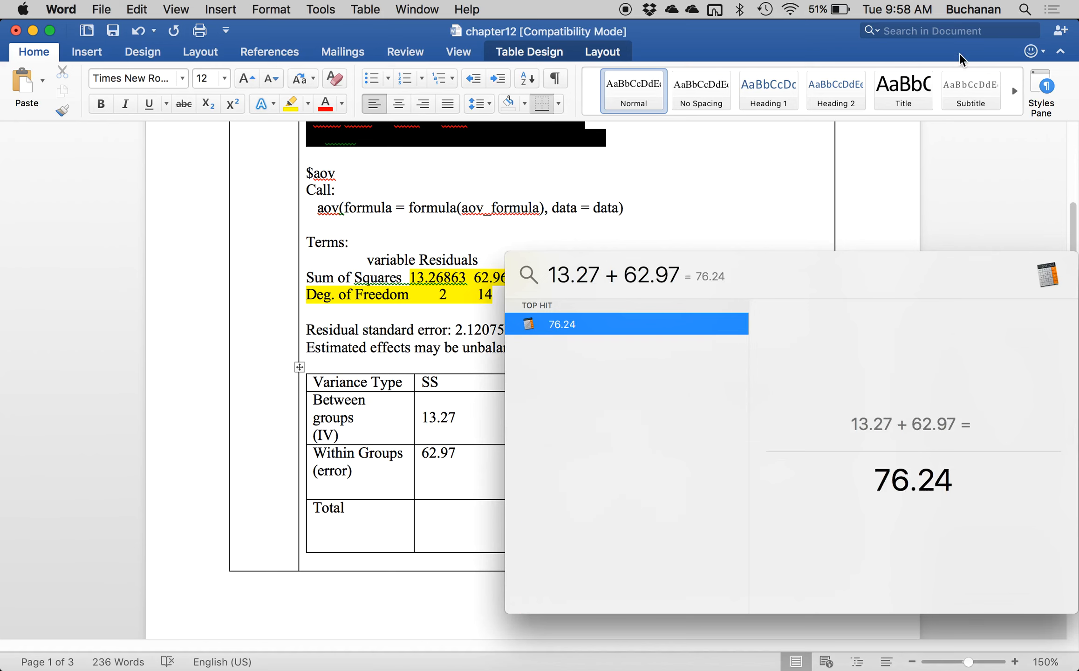
left_click(447, 536)
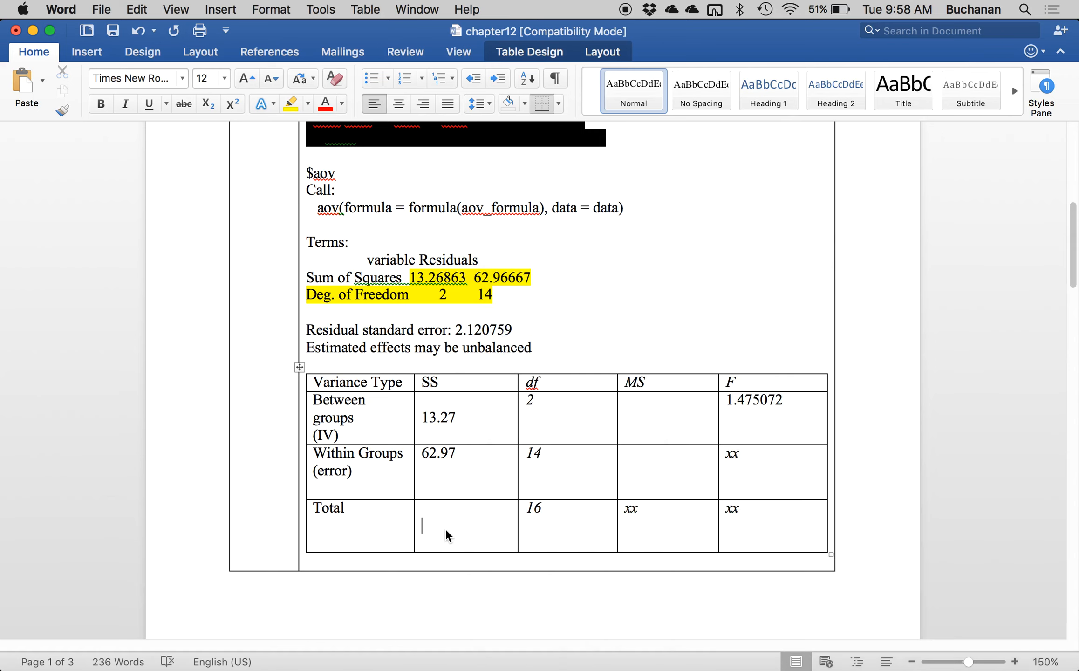
type("76.24")
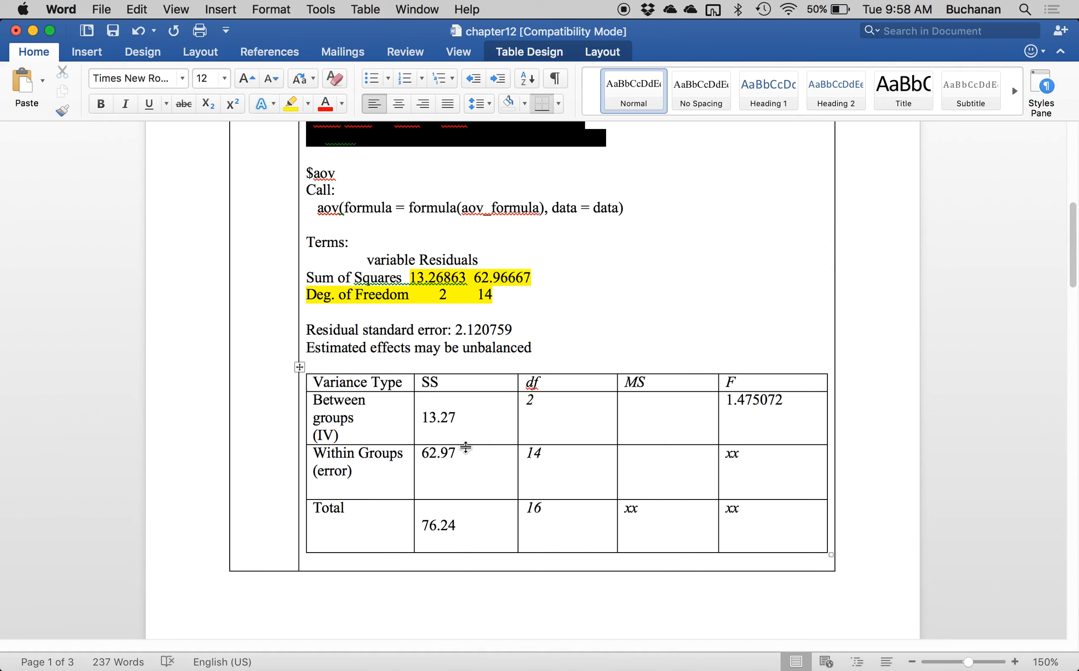
Divide 13.27 by 2 in Calculator and enter 6.64 in the MS cell of the Between groups row in Word.
scroll(540, 298, "up", 2)
scroll(539, 299, "up", 3)
scroll(540, 298, "down", 4)
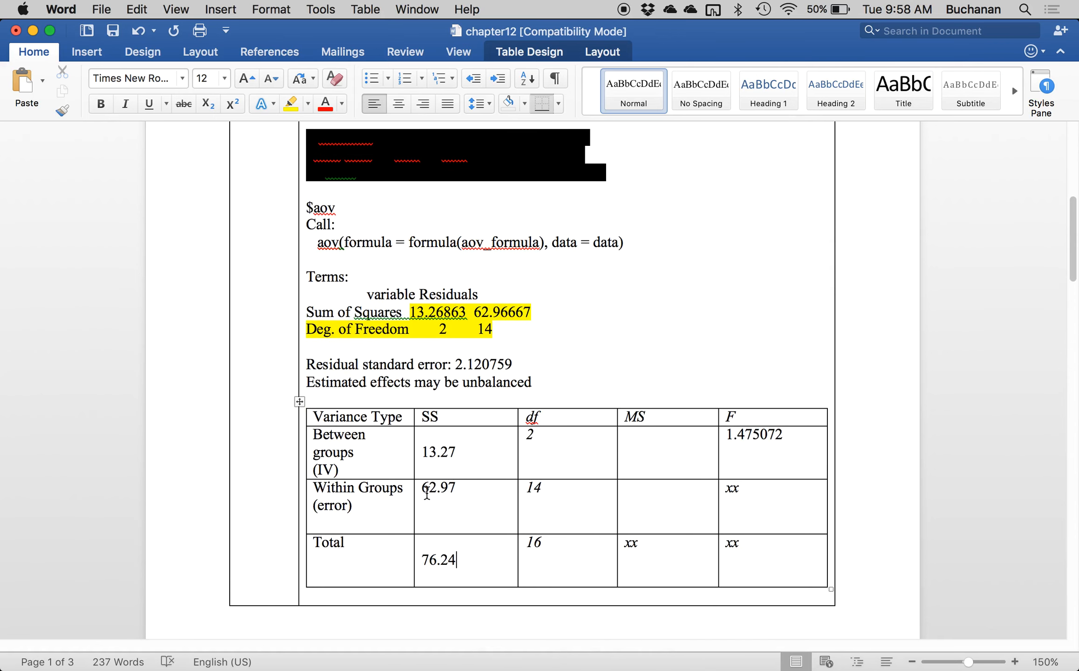
key("super+space")
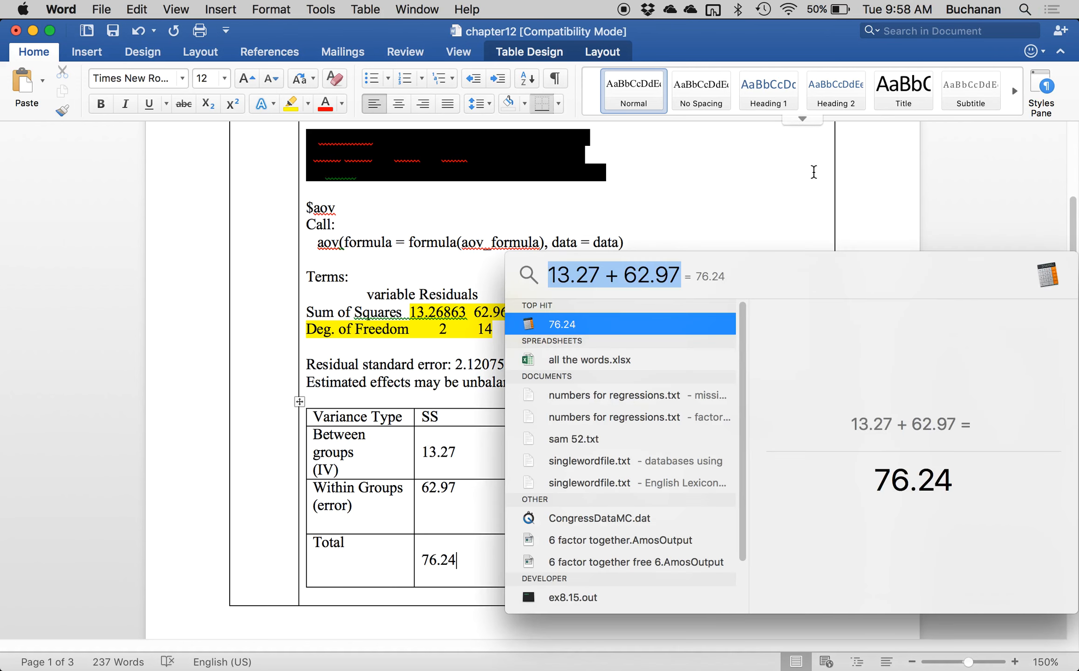
key("Escape")
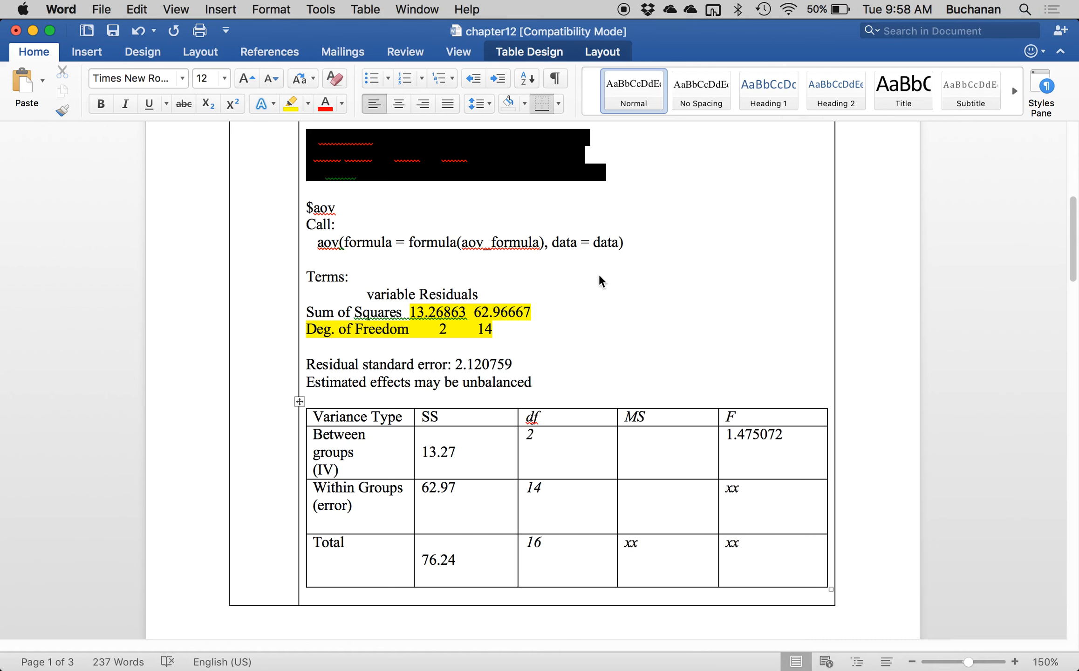
left_click_drag(401, 220, 220, 113)
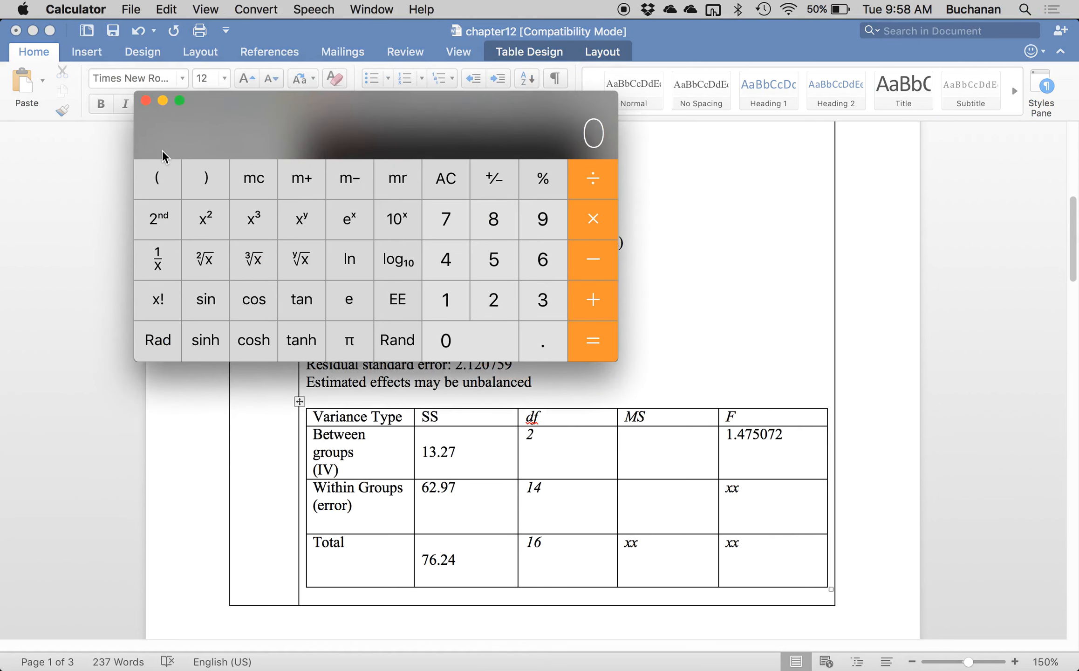
type("13.27/2")
key("Return")
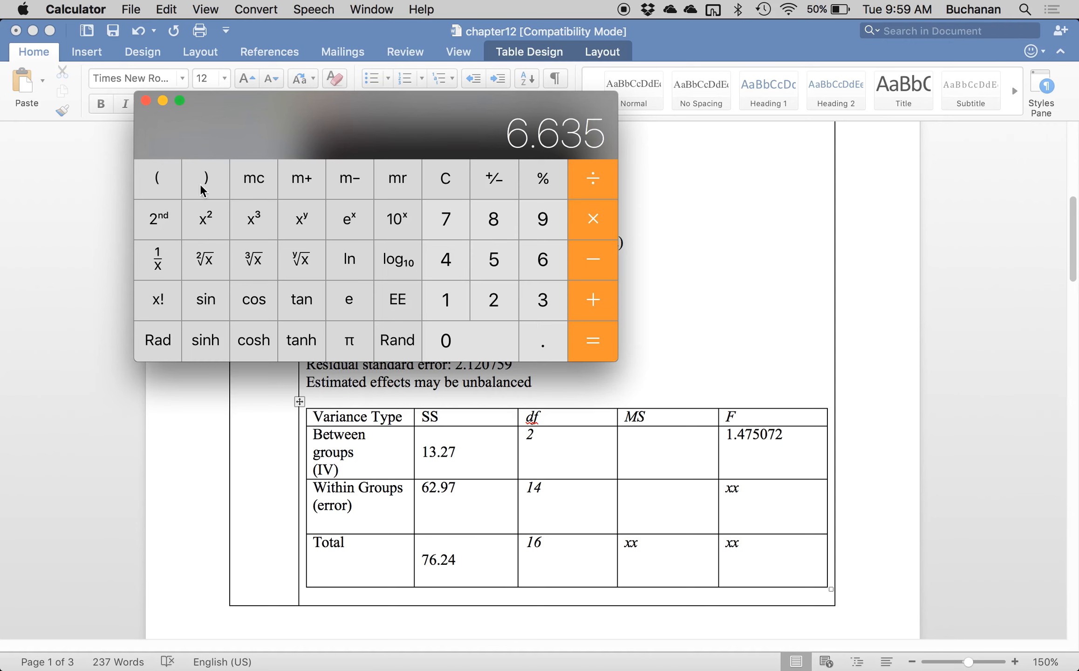
left_click(657, 446)
left_click(656, 446)
type("6.64")
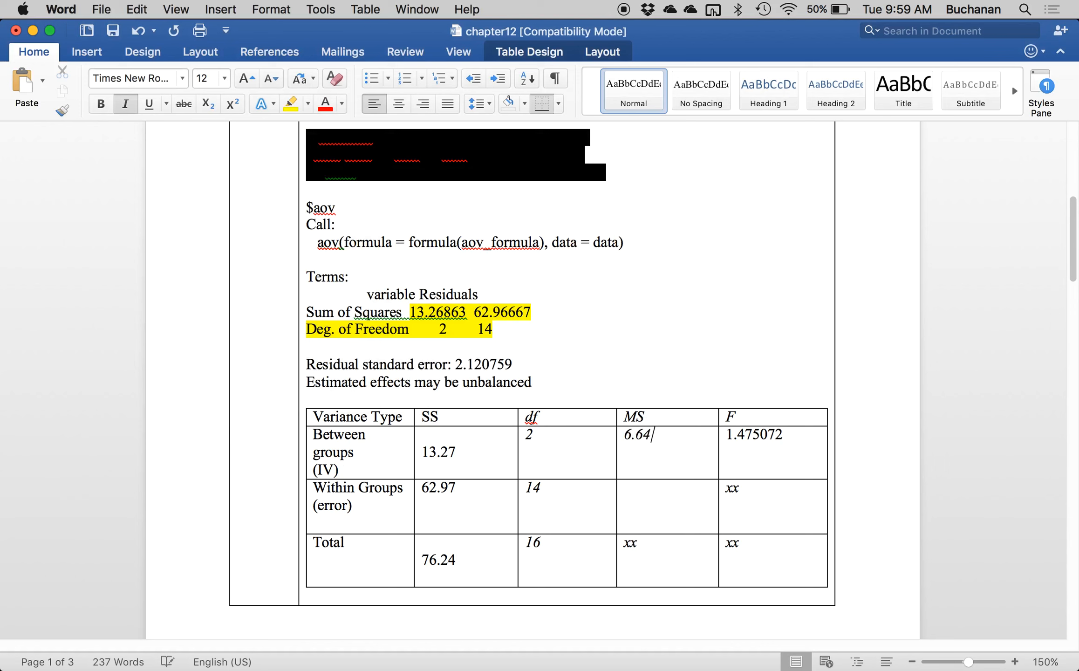
Divide 62.97 by 14 in Calculator and enter 4.50 in the MS cell of the Within Groups row.
left_click(726, 633)
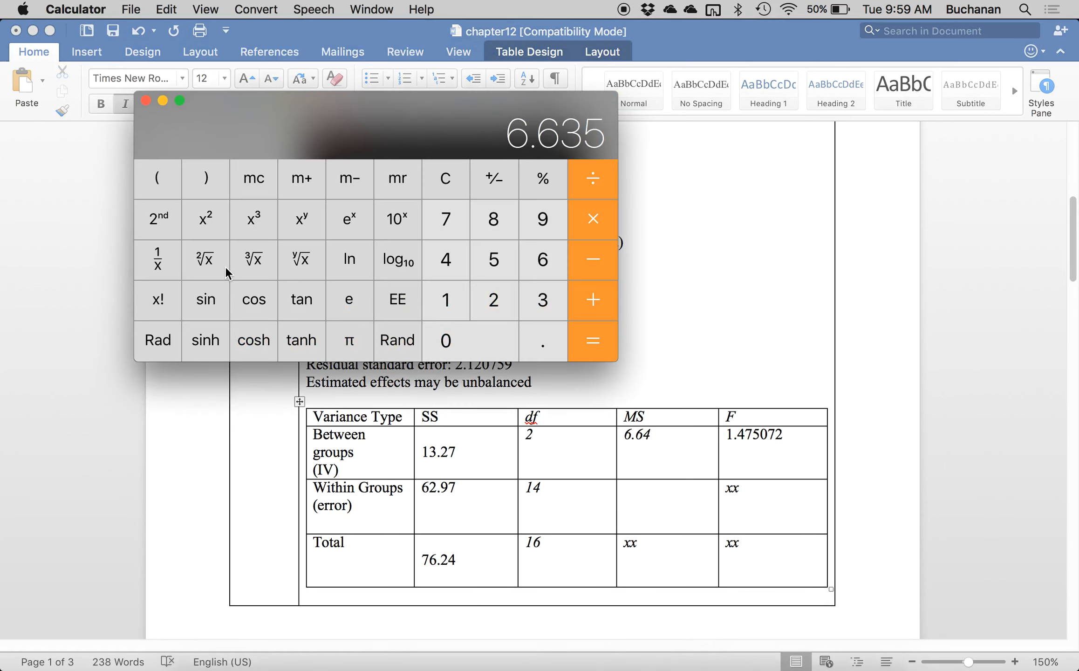
type("6")
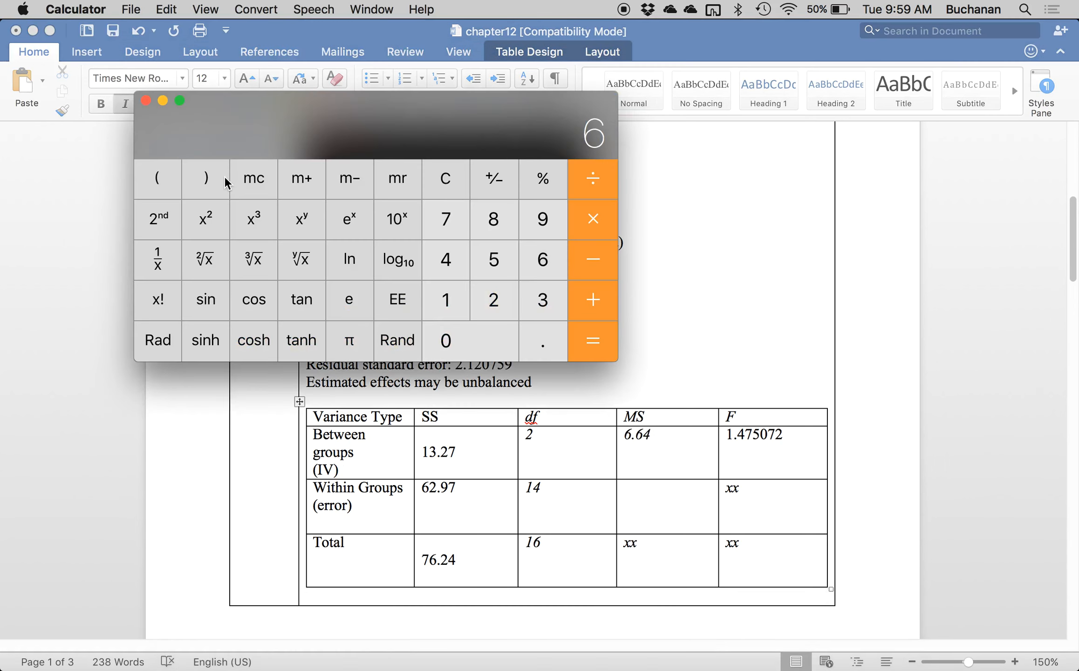
type("2.97")
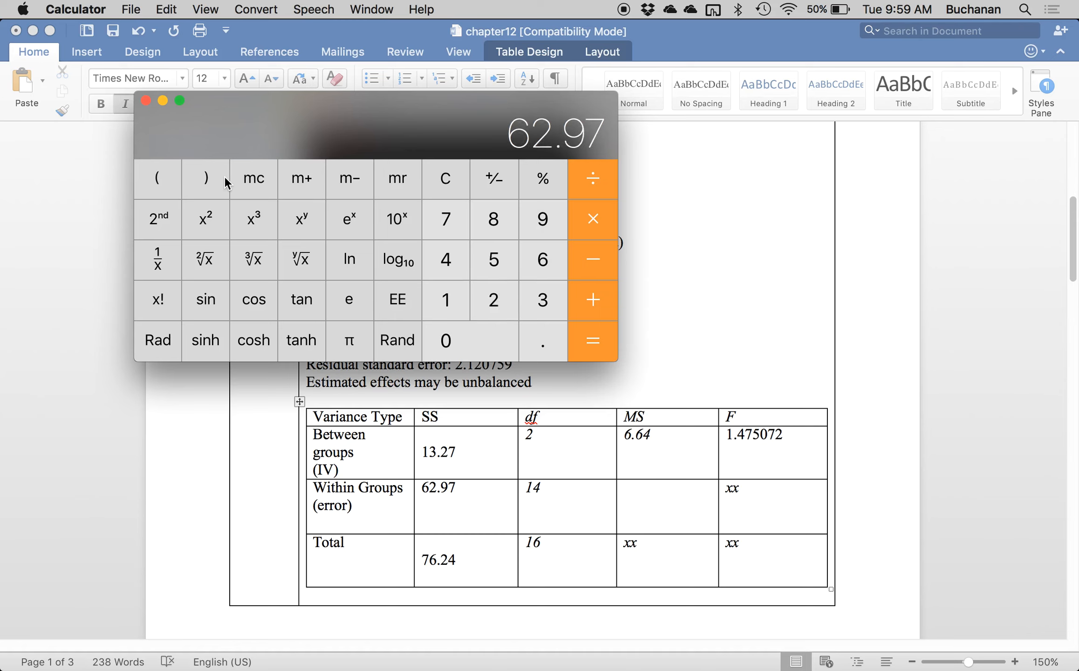
key("slash")
type("14")
key("Return")
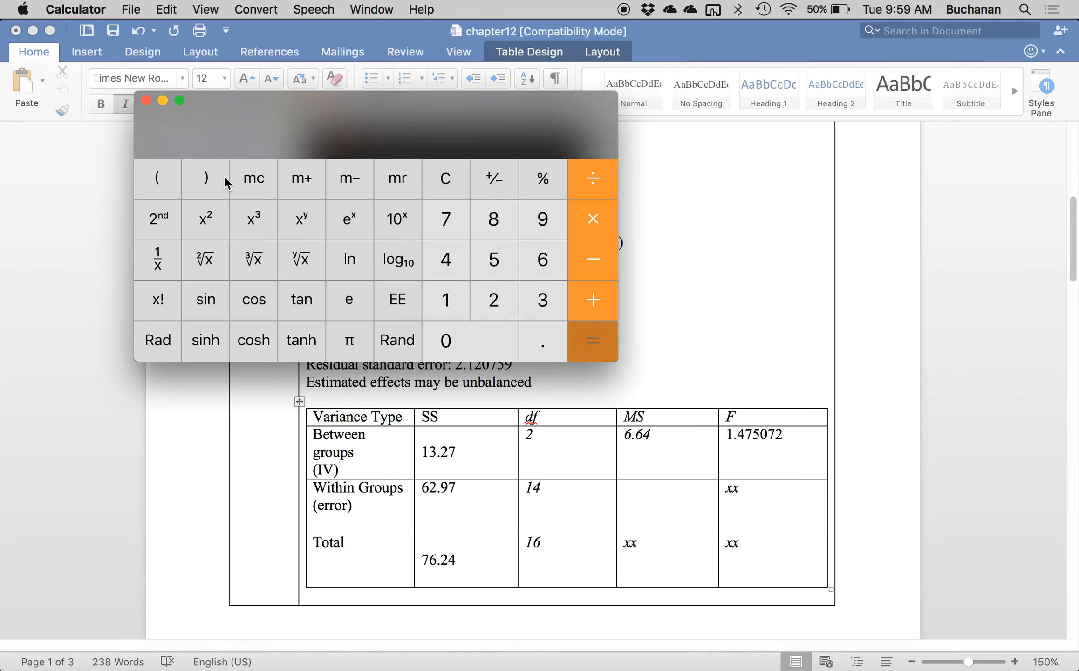
left_click(658, 510)
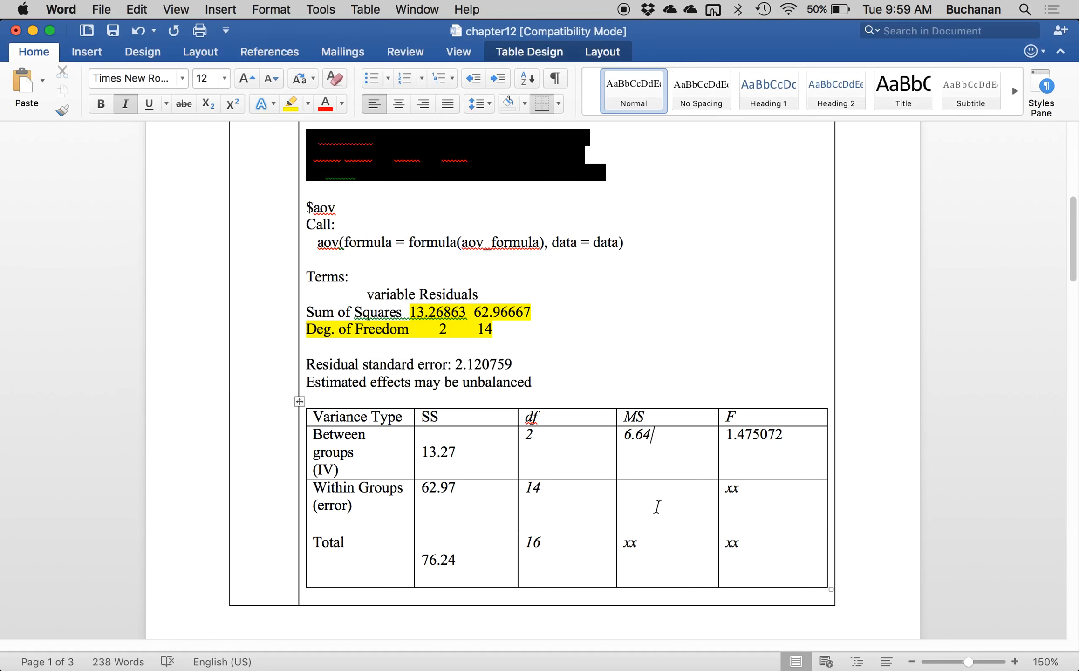
type("4.50")
Check the F value by dividing 6.64 by 4.5 in Calculator, and return to the Word table.
left_click(745, 658)
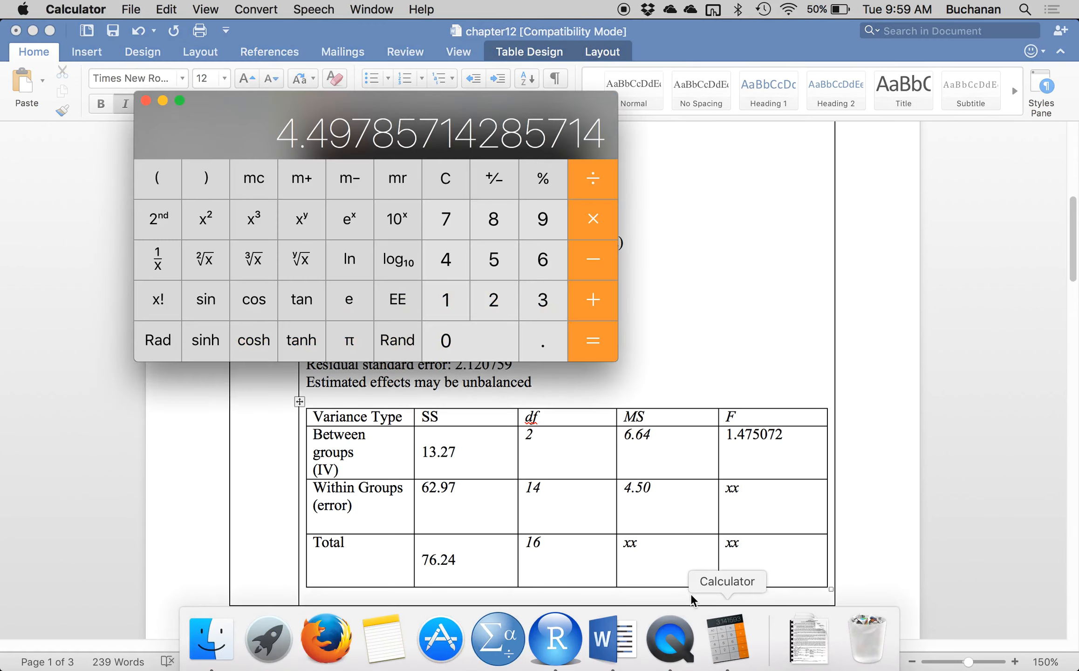
type("6.64")
key("slash")
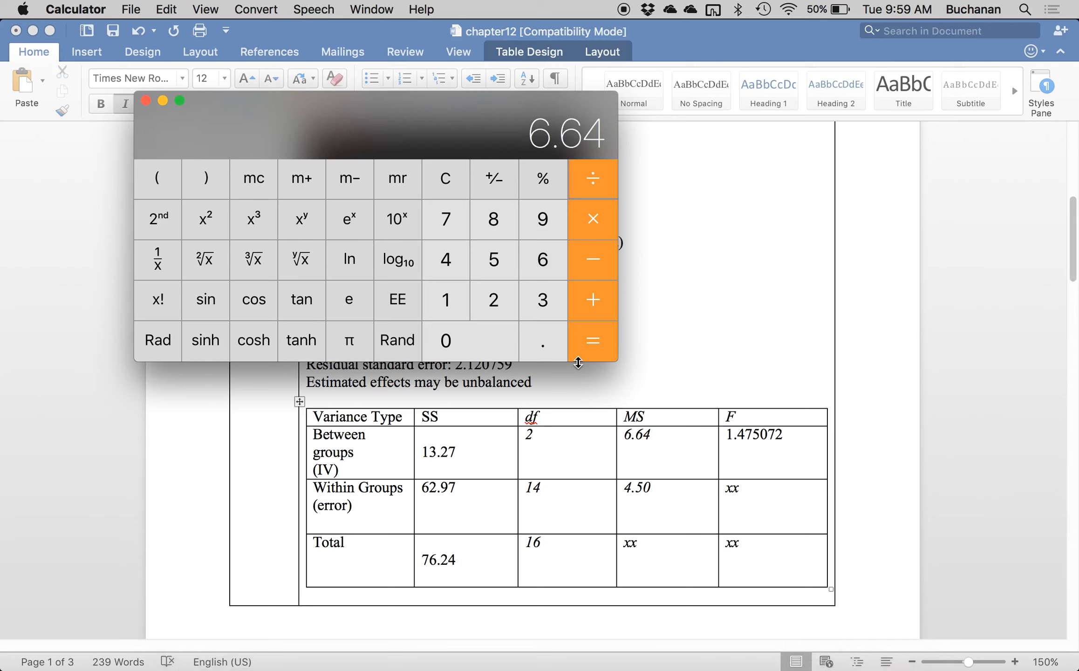
type("4.5")
key("Return")
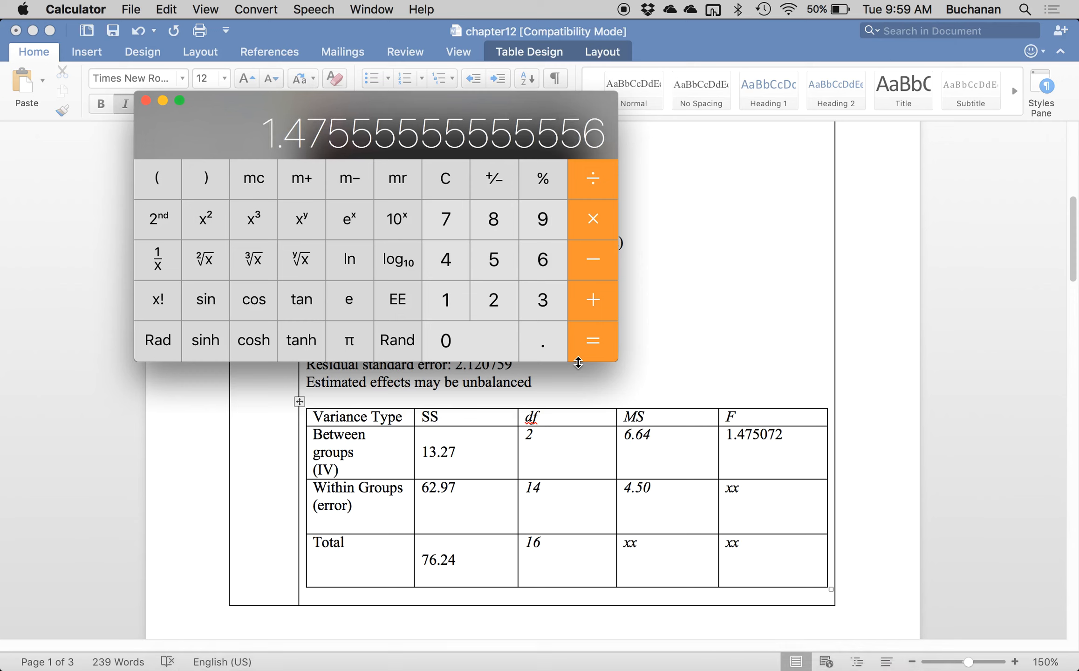
left_click(740, 444)
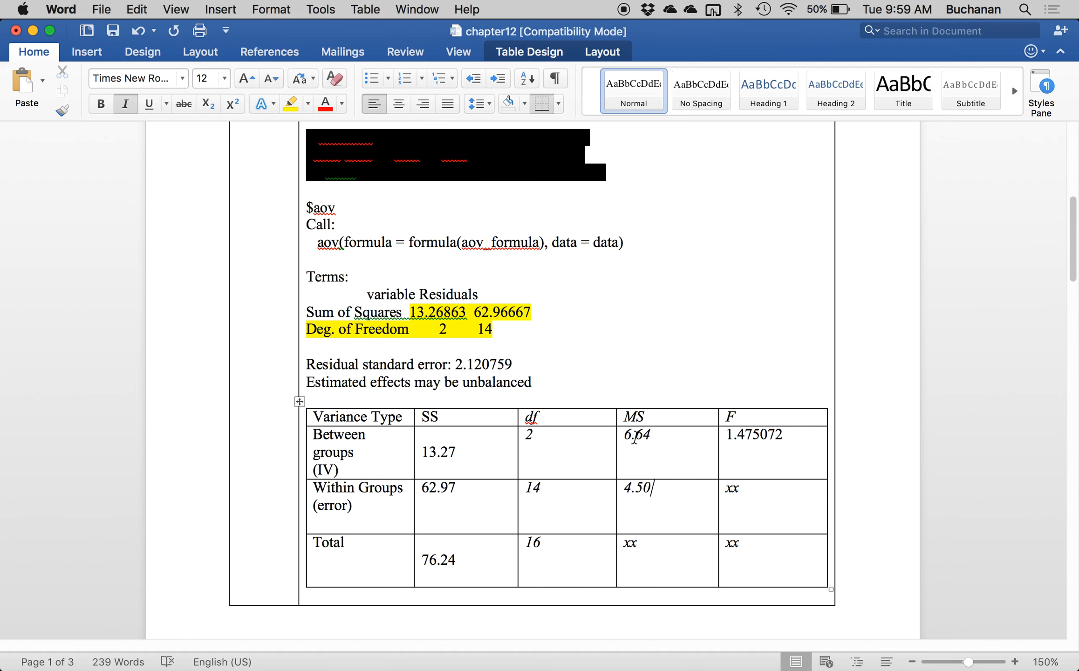
Enter the critical value command qf(.05, 2, 14, lower.tail = F) in the Step 4 cell, one line down.
scroll(635, 438, "down", 10)
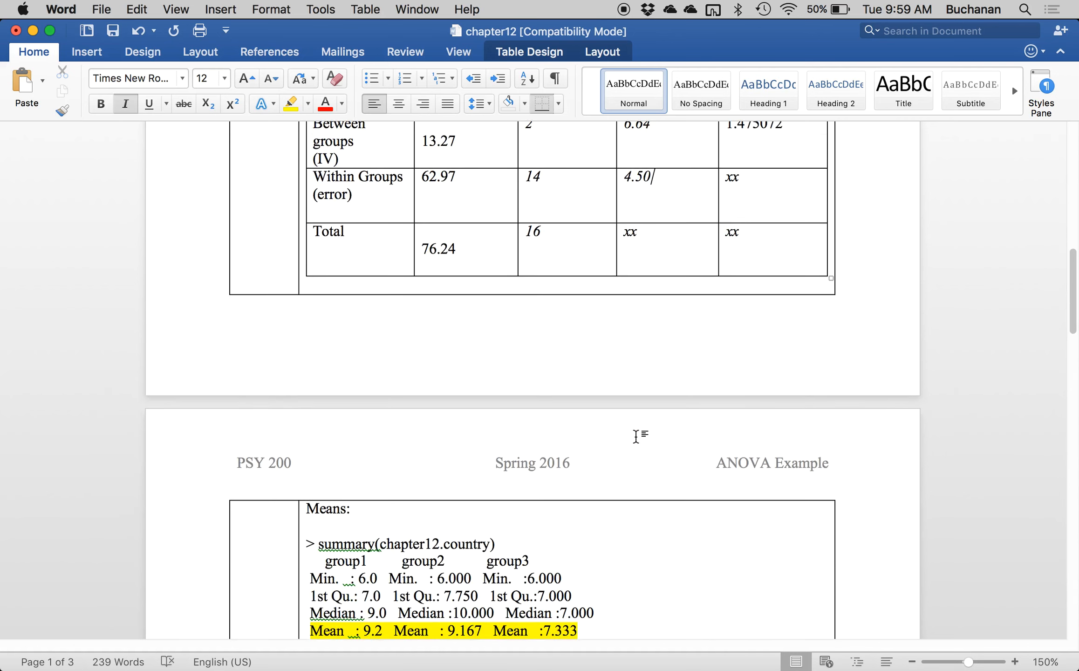
scroll(636, 437, "down", 6)
left_click(398, 387)
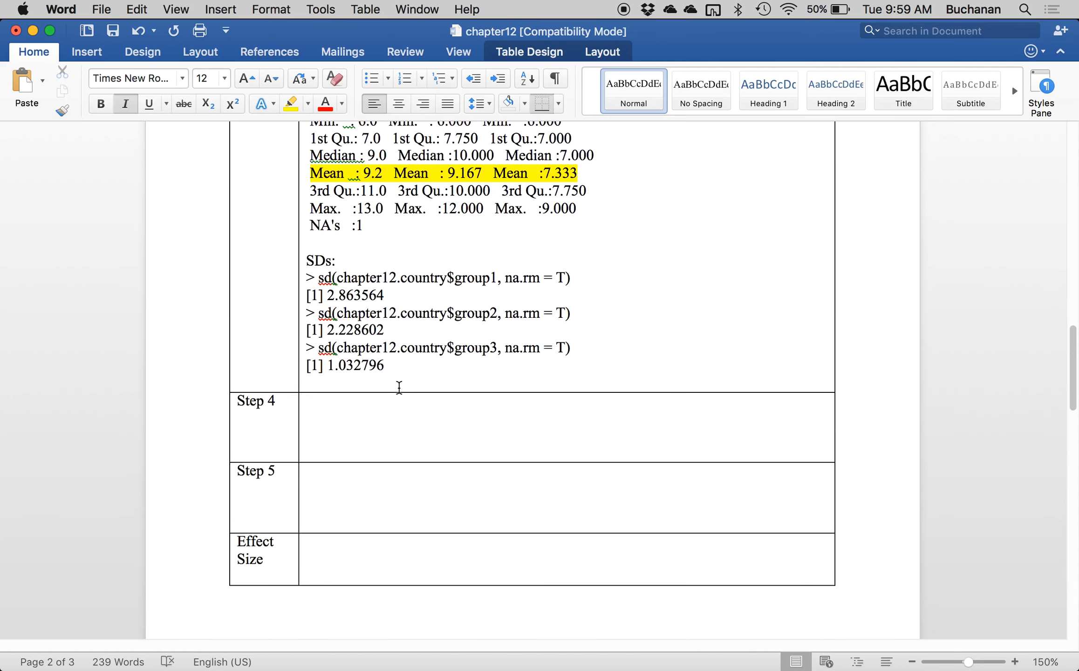
left_click(357, 398)
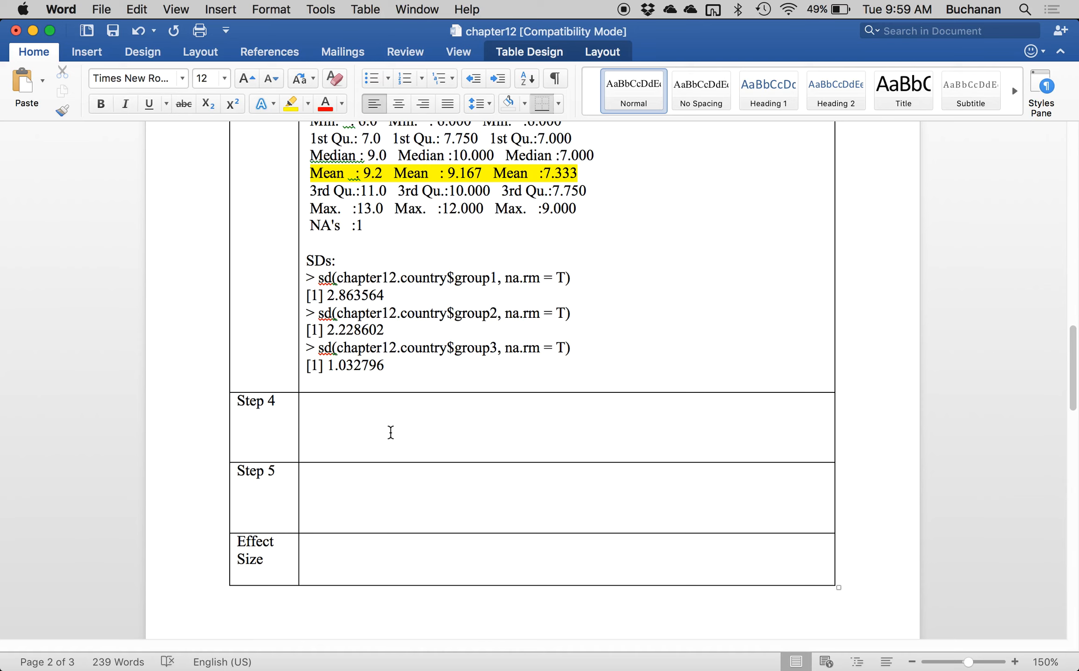
key("Return")
type("qt")
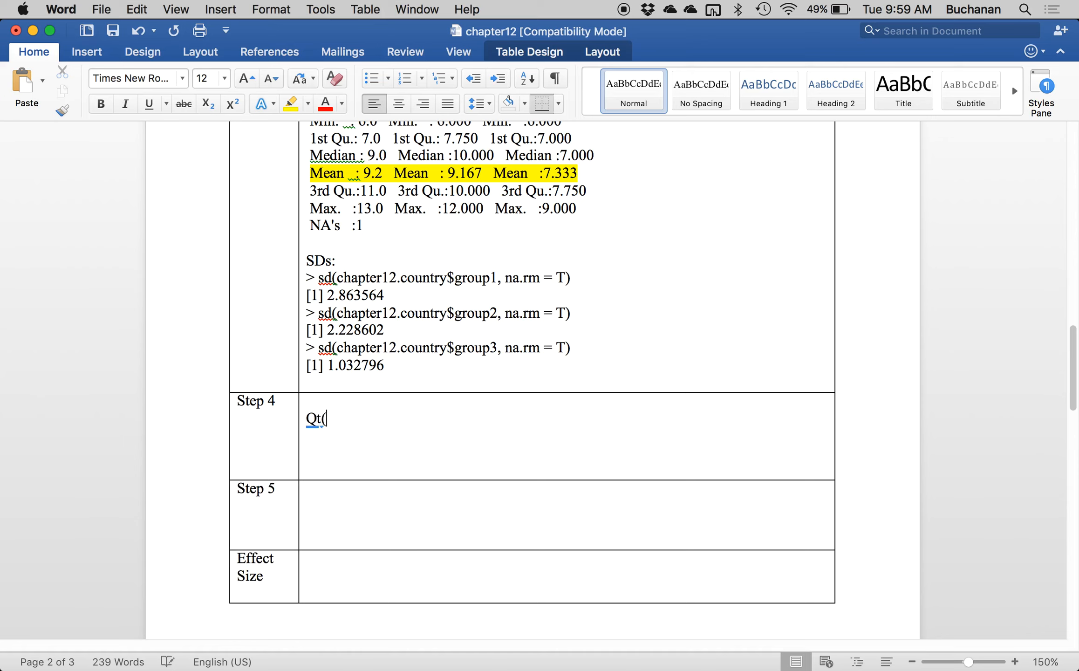
key("BackSpace")
key("BackSpace")
key("BackSpace")
type("qf(")
key("super+z")
type(".05, 2, 14,")
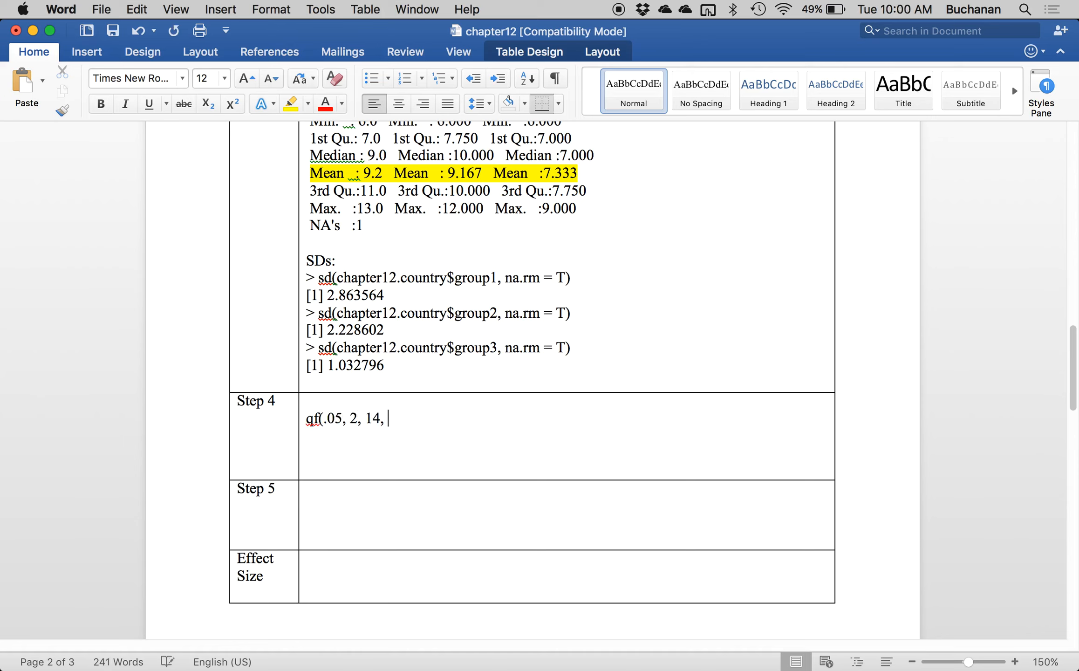
type(" lower.tail")
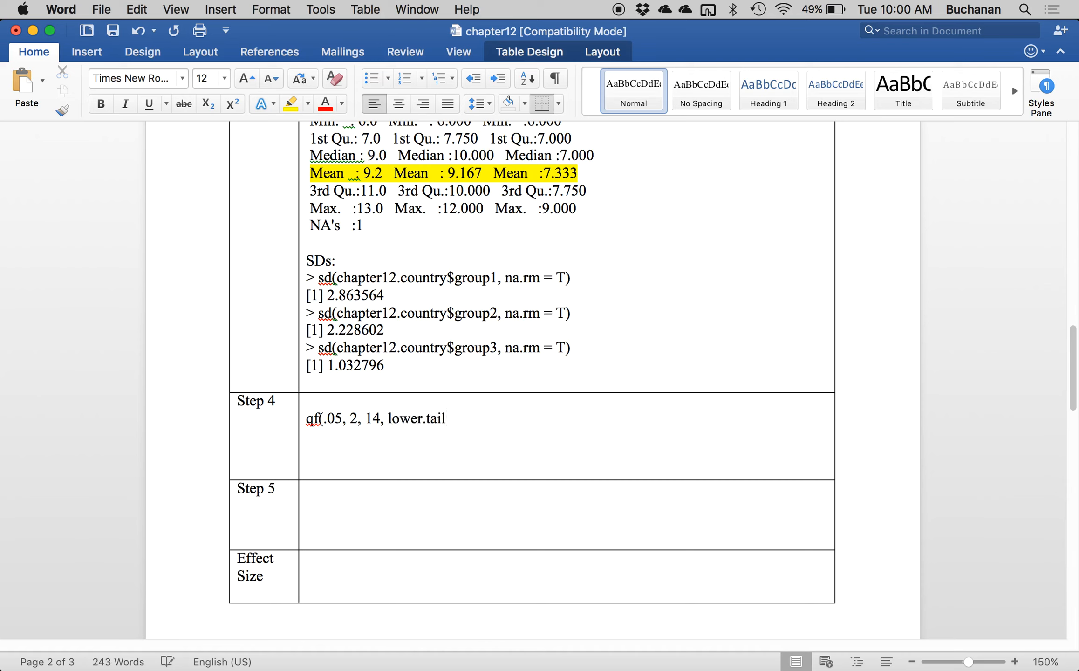
type(" = F)")
Copy the qf command from Step 4 to the end of the R script in RStudio and run it.
triple_click(391, 432)
key("super+c")
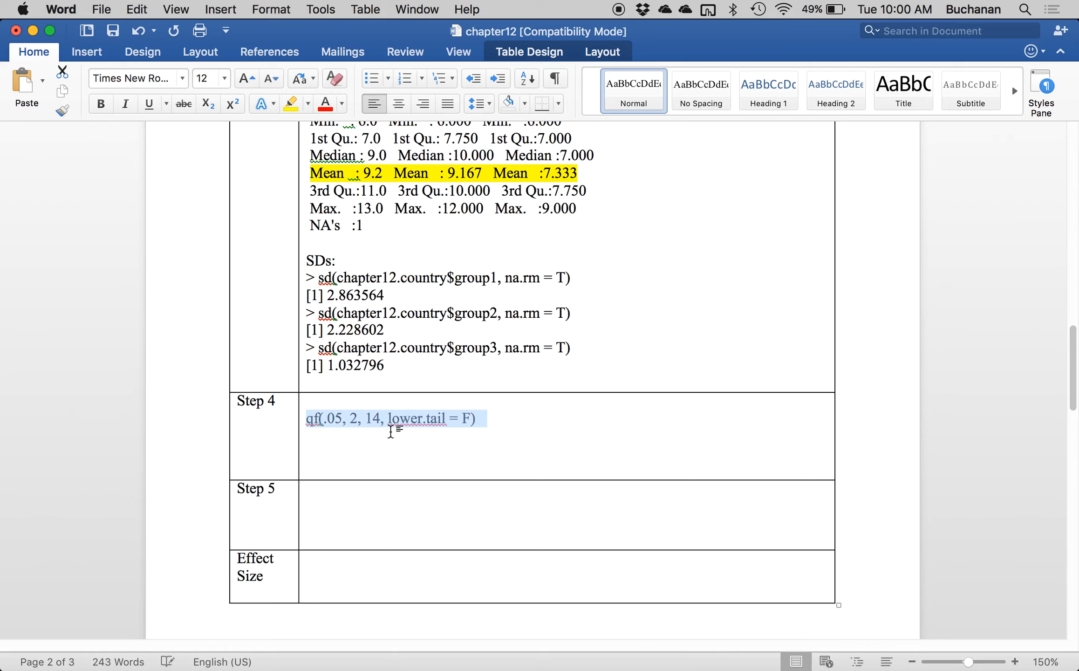
key("ctrl+Up")
left_click(333, 356)
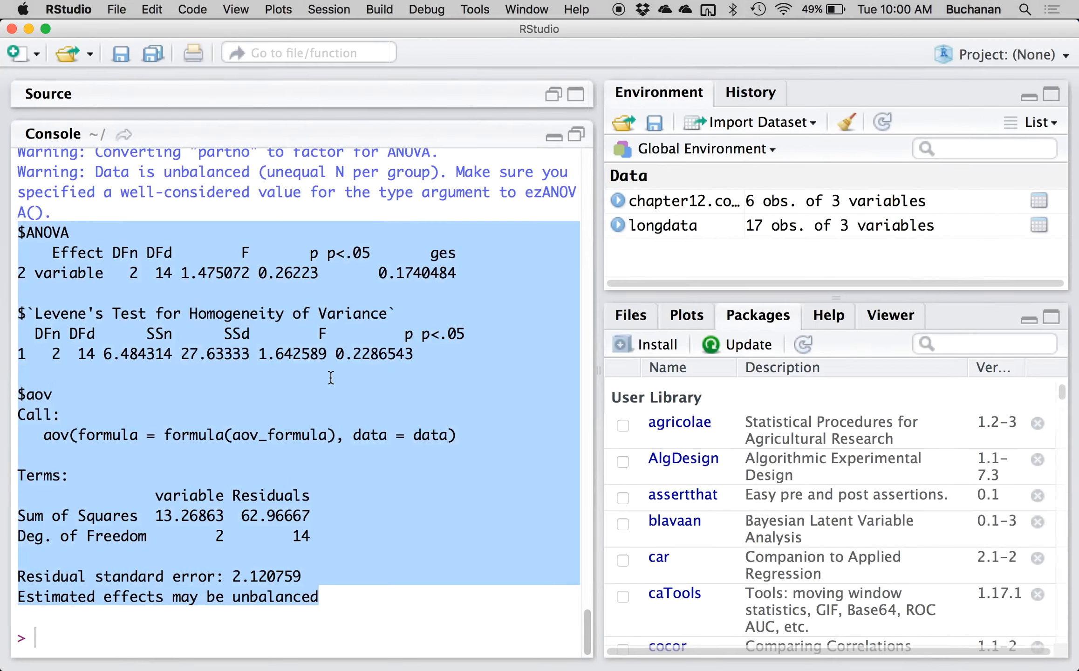
left_click(576, 96)
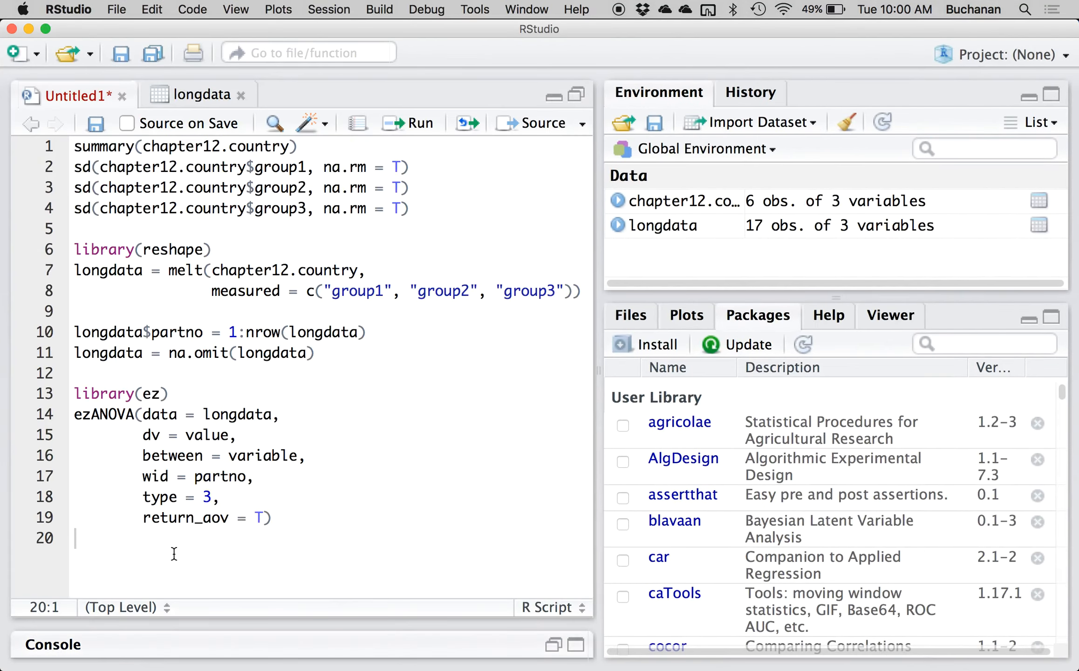
key("super+v")
left_click(122, 541)
key("super+Return")
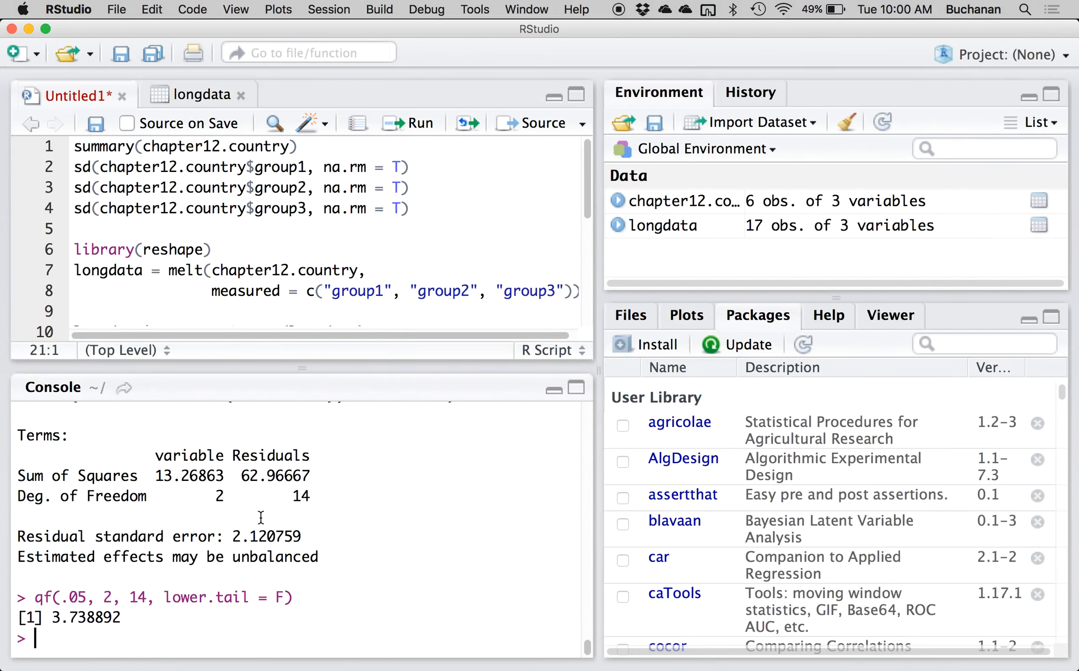
Switch back to Word and enter "critical 3.74" below the qf command in the Step 4 cell.
key("ctrl+Up")
left_click(315, 362)
left_click(323, 481)
left_click(362, 454)
type("critical ")
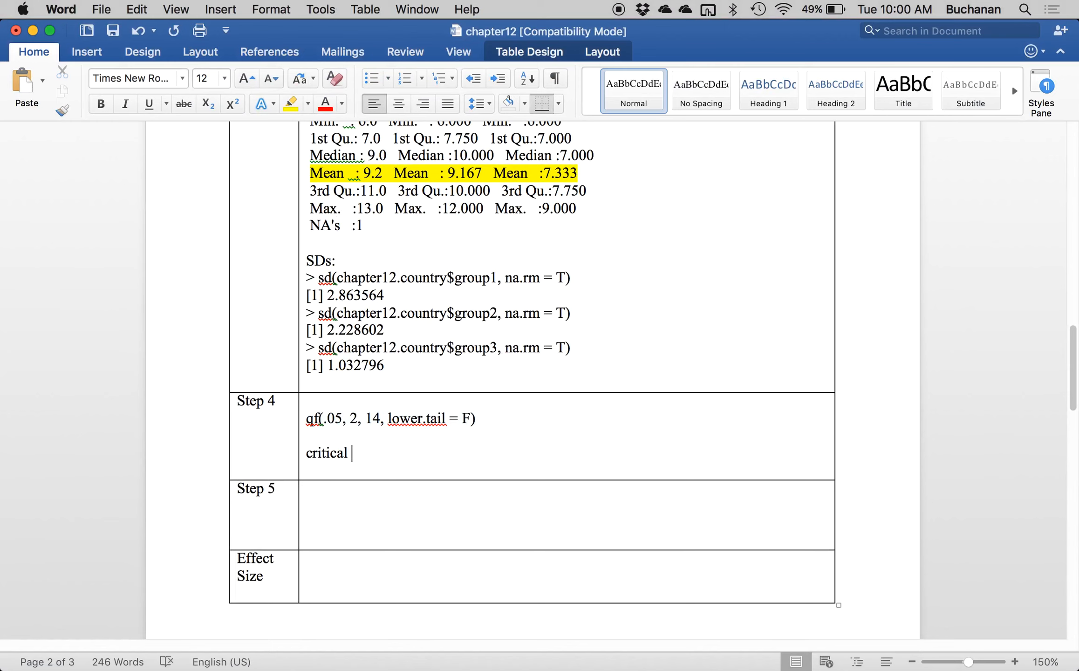
type("3.74")
Enter the obtained F value 1.48 in the Step 5 cell of the worksheet table.
left_click(371, 492)
scroll(611, 371, "up", 10)
scroll(611, 371, "down", 10)
type("1.48")
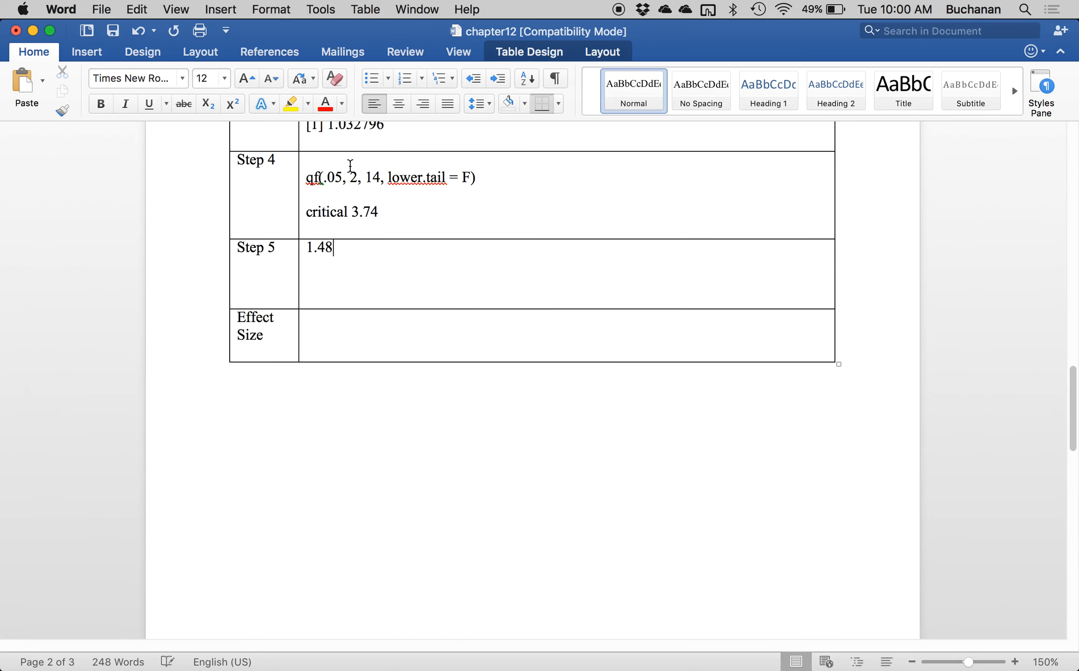
Insert a new table row below Step 5 and label it "Step 6".
left_click(568, 51)
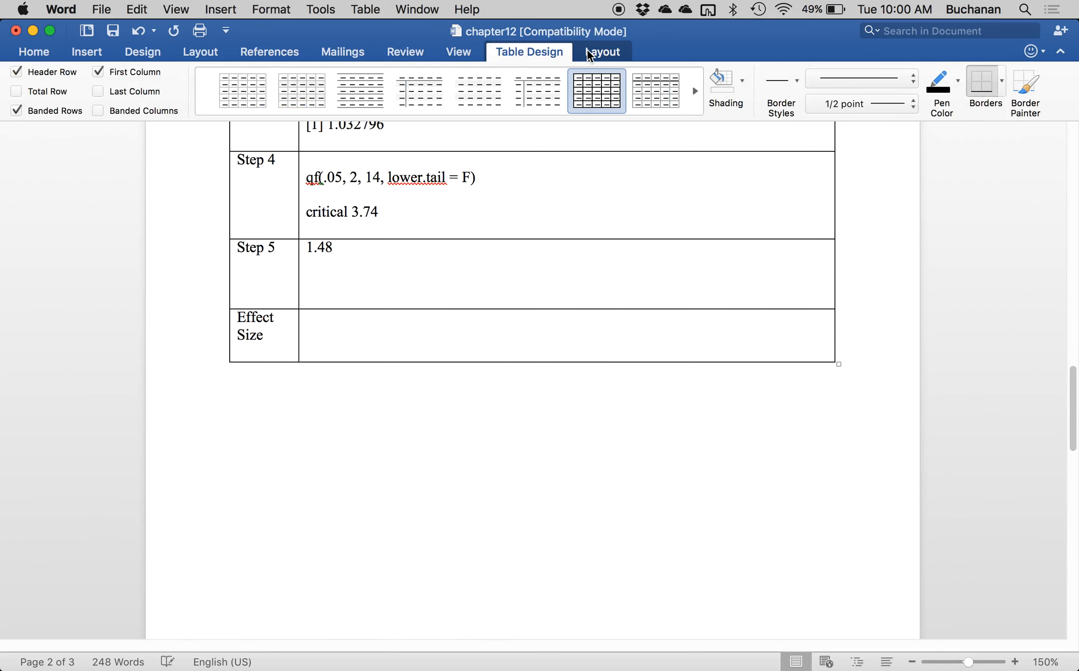
left_click(587, 50)
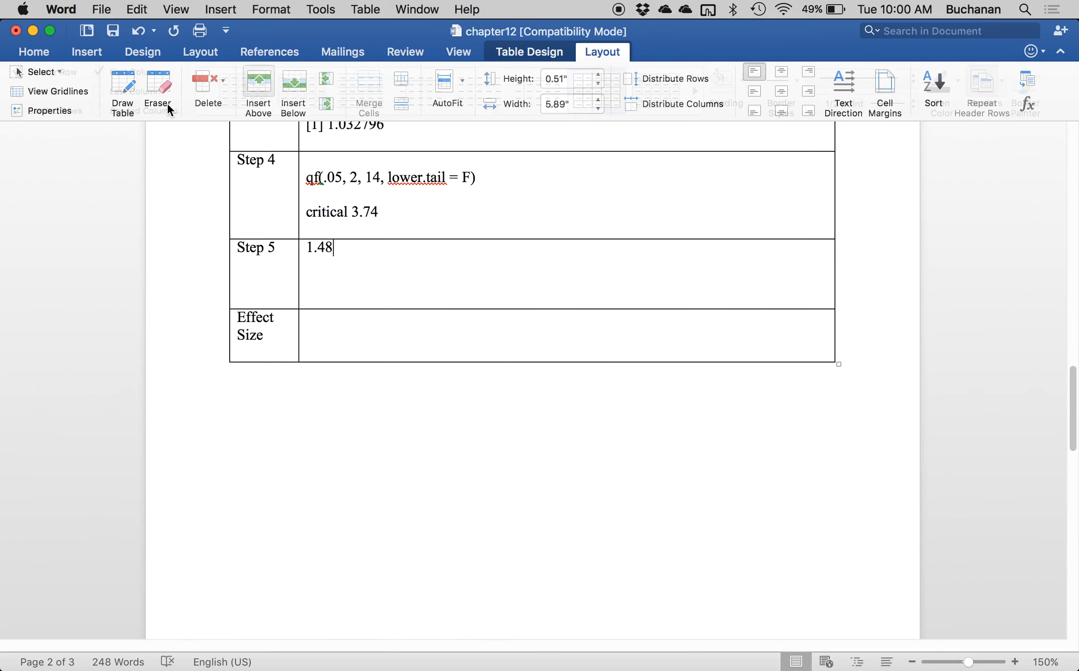
left_click(291, 85)
left_click(270, 317)
type("Step 6")
key("Tab")
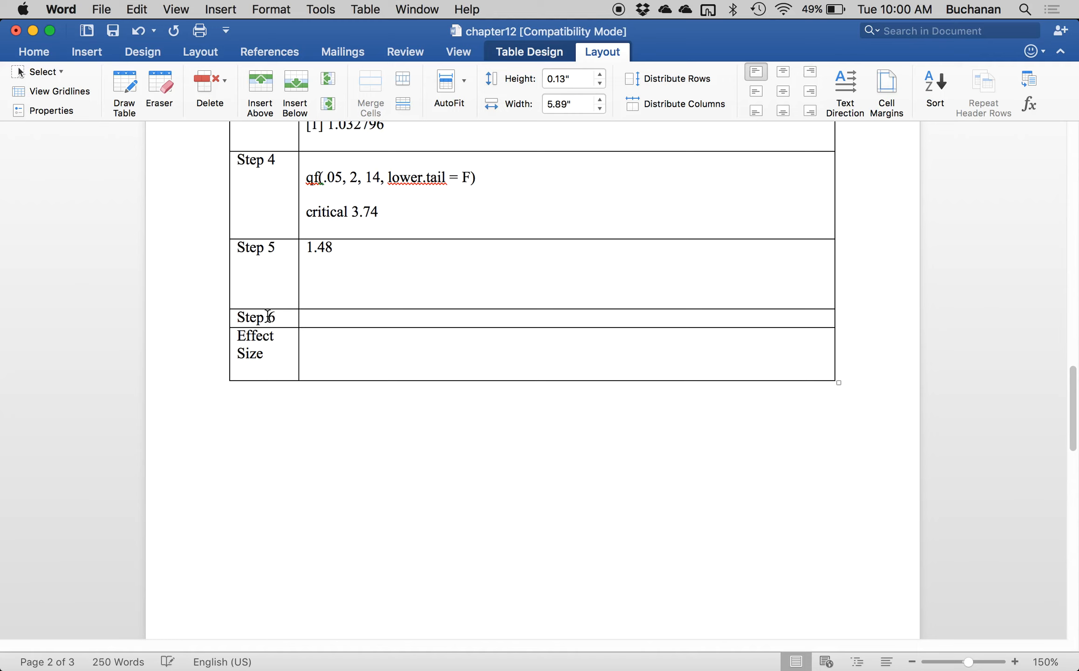
Enter the decision "FAIL TO REJECT" in the Step 6 cell.
type("FAILR T")
key("BackSpace")
key("BackSpace")
type("TO REJECT")
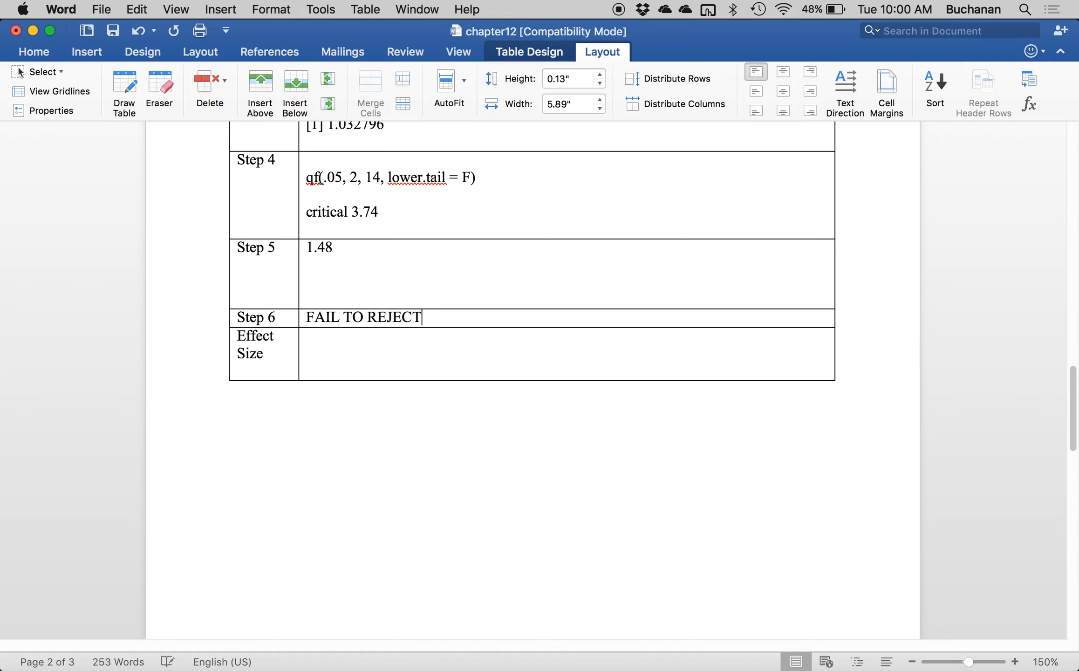
Move the Step 6 decision one line down and add "No group differences" beneath it, followed by a blank line.
key("Return")
key("Down")
key("Up")
key("End")
key("Return")
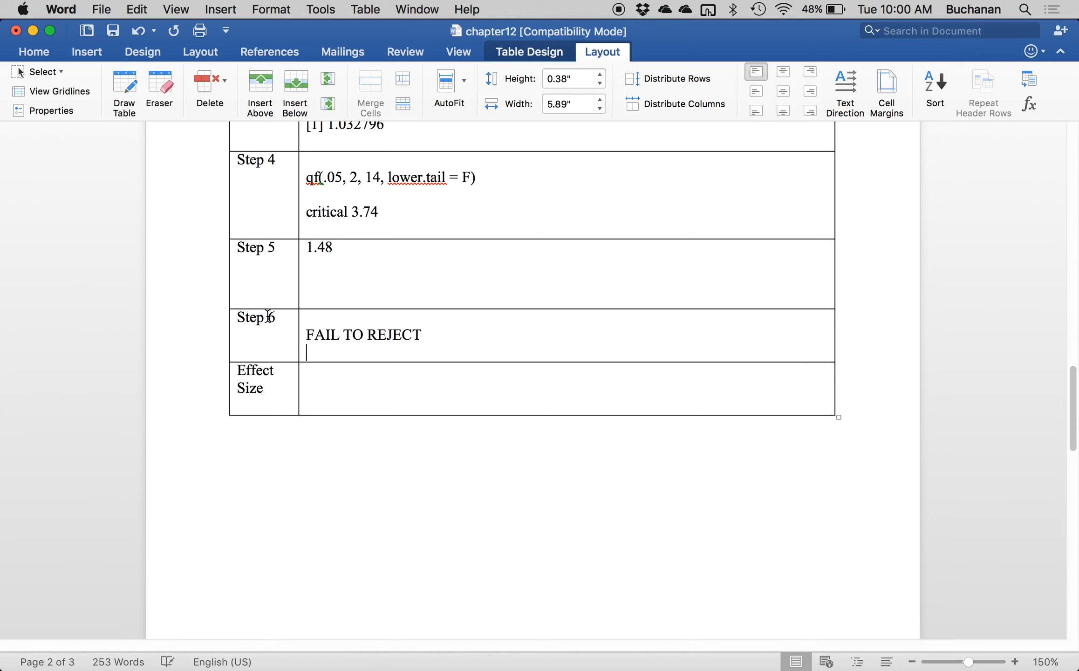
type("no group differences")
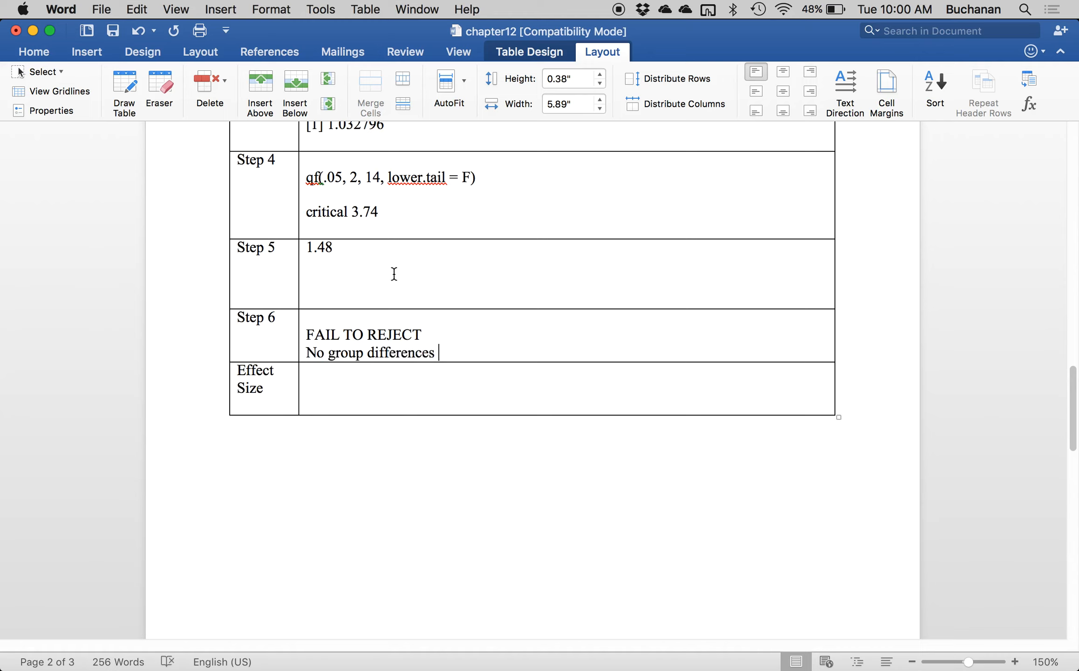
key("Return")
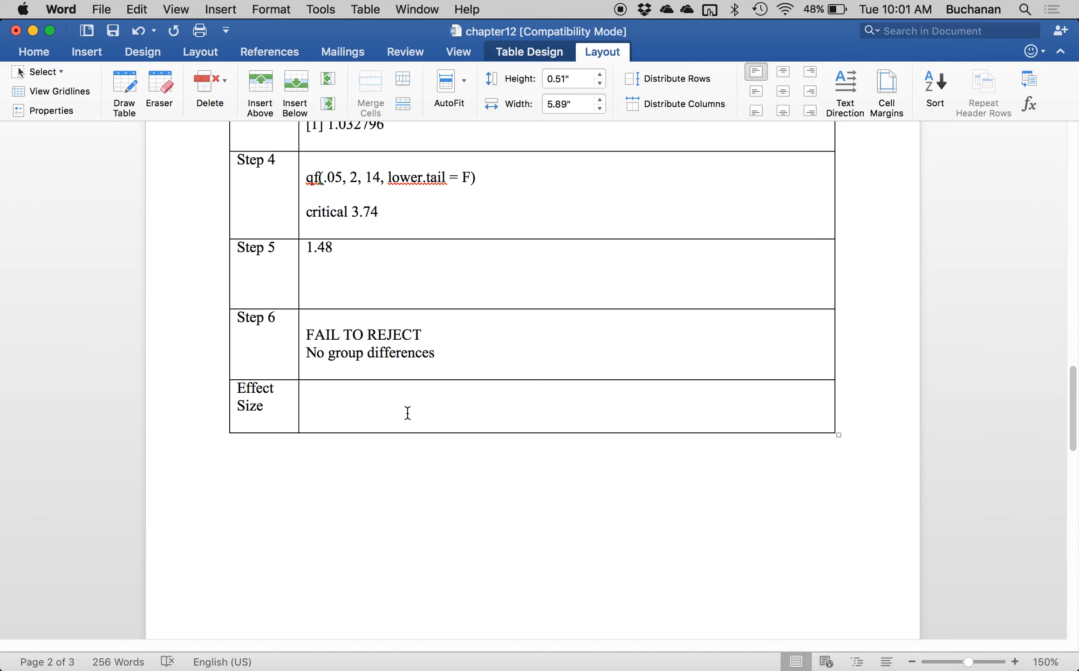
Enter the ges value from the Step 3 ANOVA output in the Effect Size cell as ".17 (large effect?!".
left_click(357, 401)
scroll(580, 385, "up", 3)
scroll(580, 385, "up", 15)
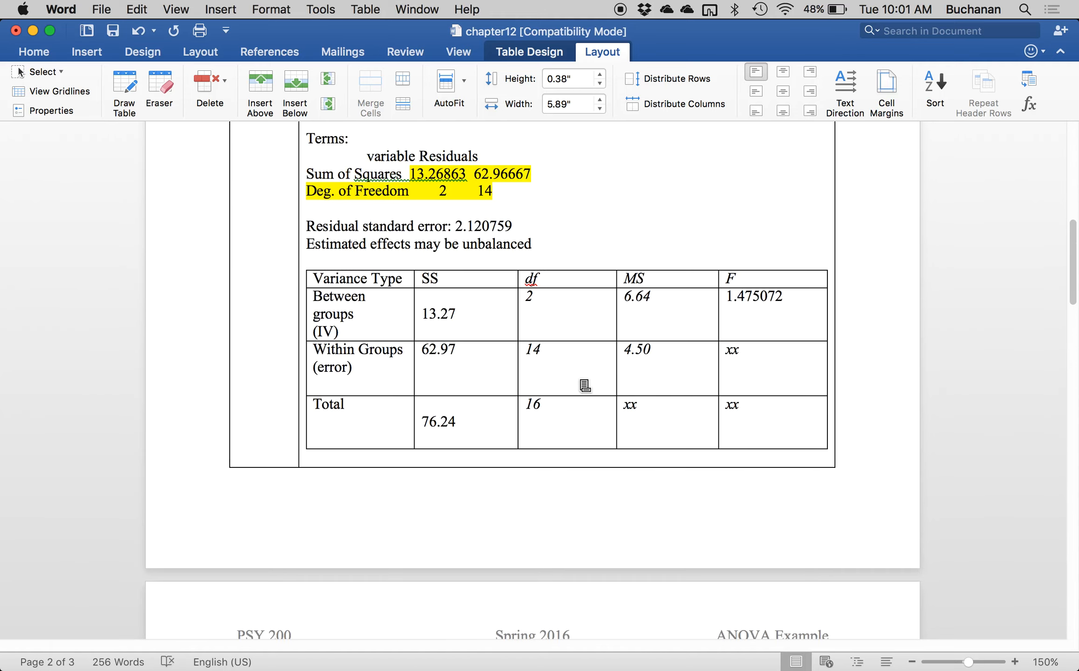
scroll(585, 384, "up", 8)
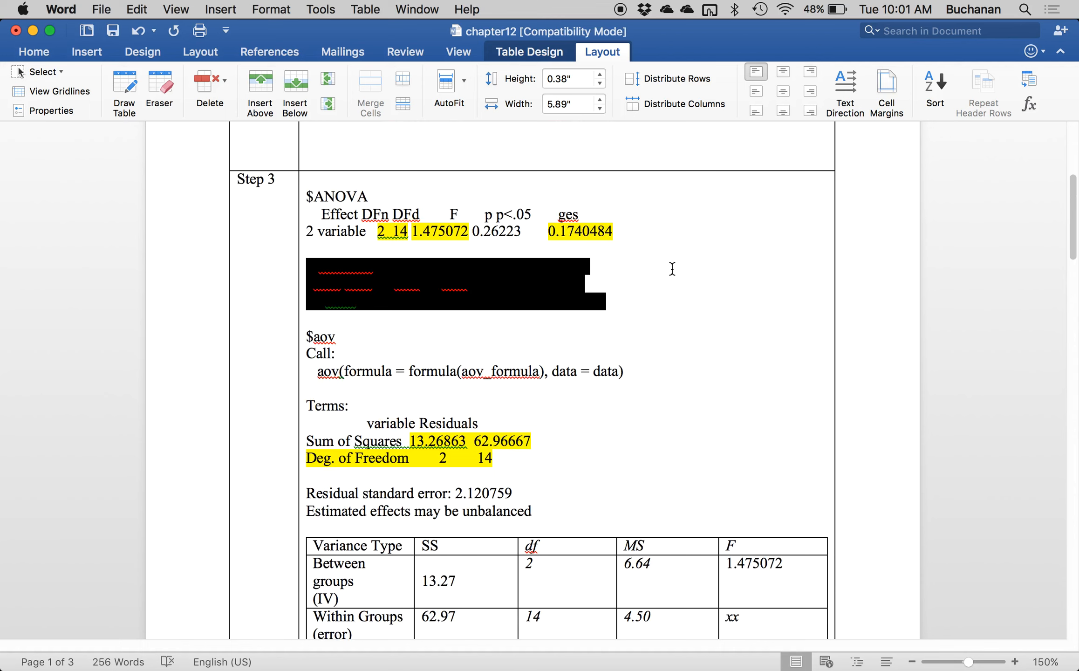
scroll(673, 269, "down", 20)
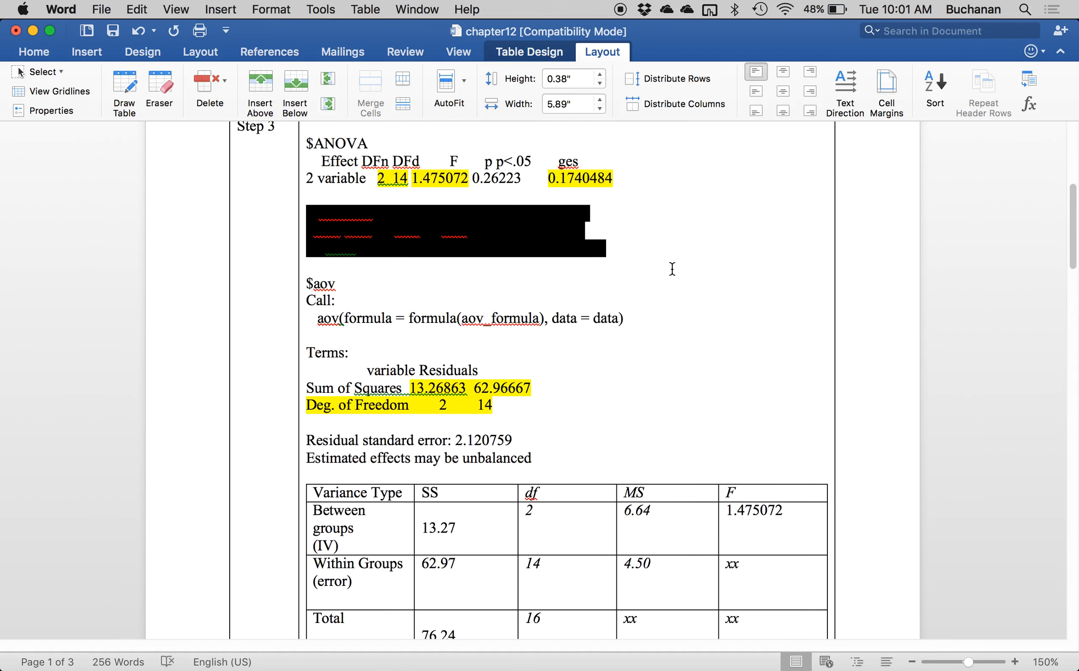
type(".17")
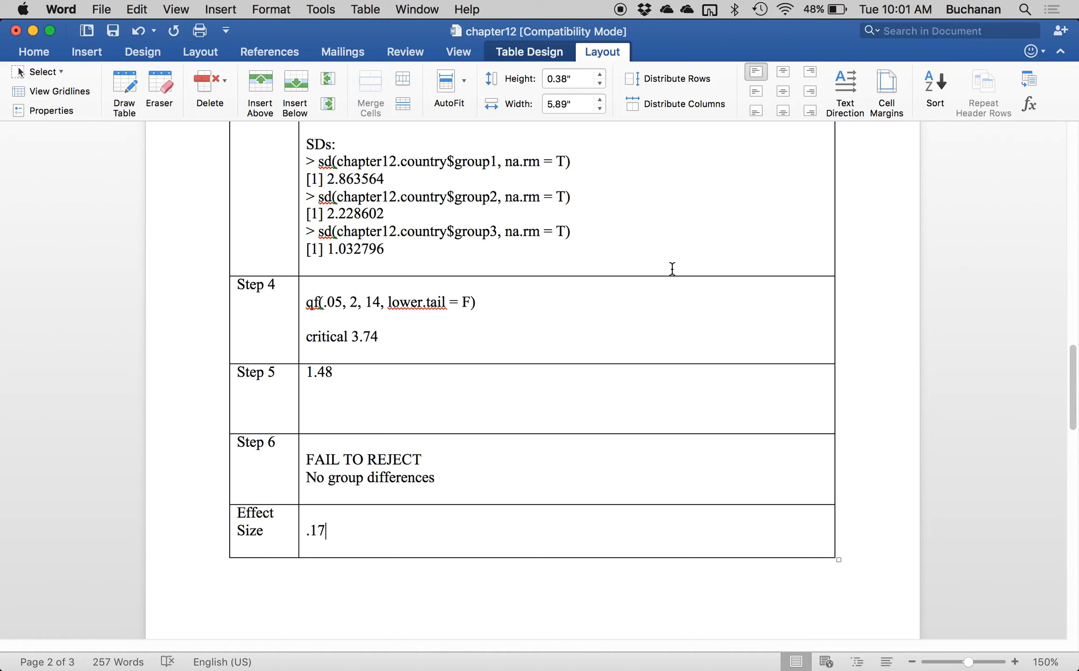
type("(large effect?!")
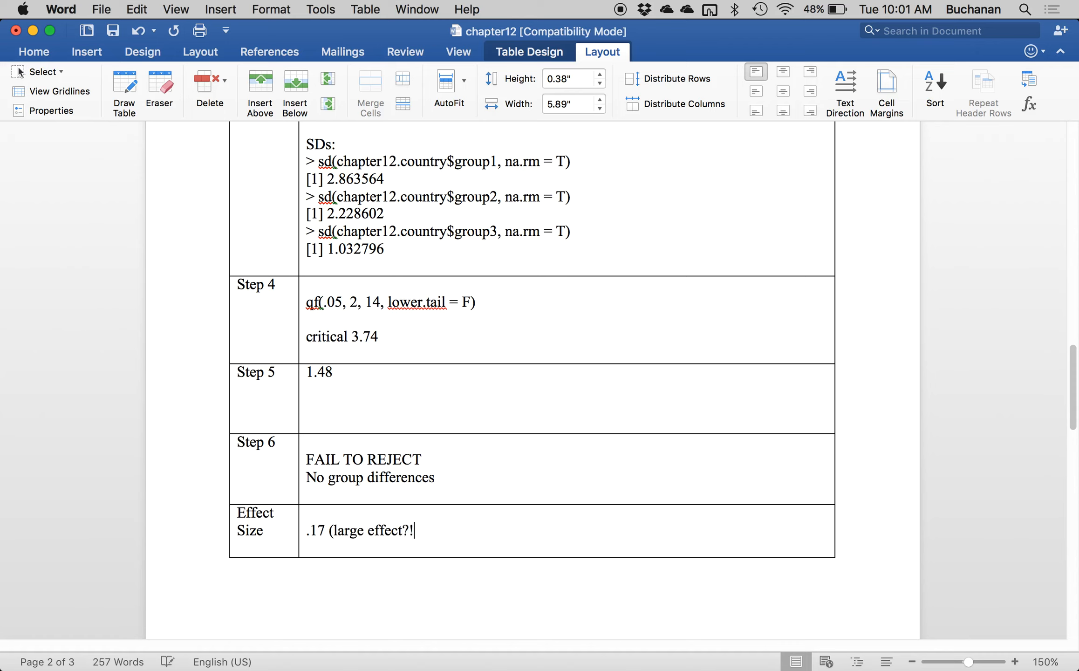
type(" s")
Continue the Effect Size note with "We don't have enough people to find the effect – not enough power).".
key("BackSpace")
type("We don't av")
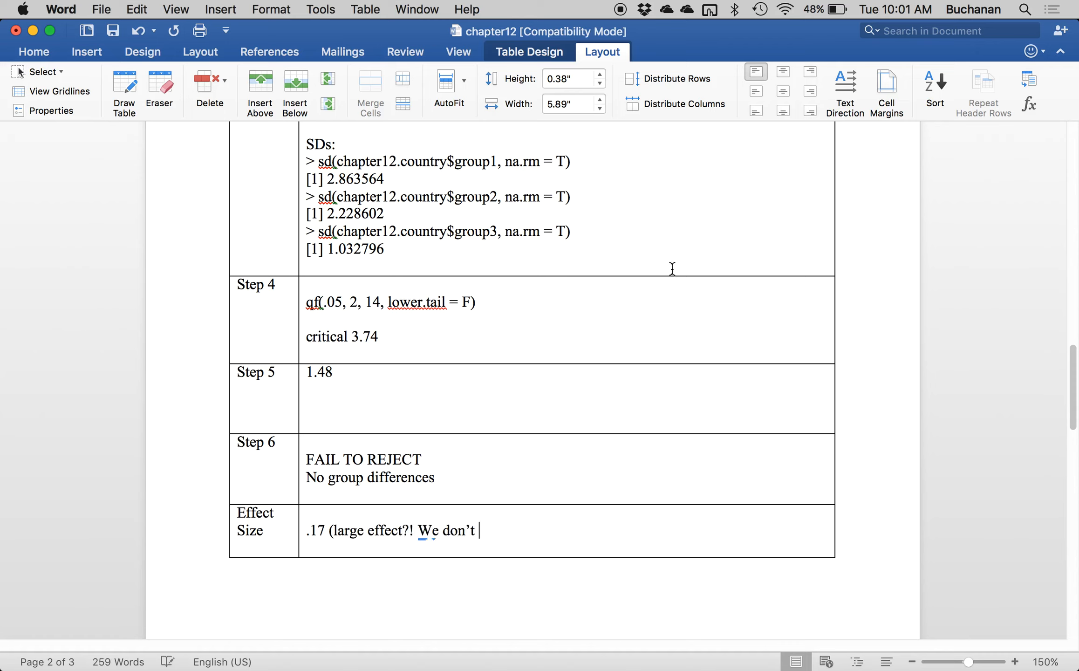
type("e")
key("BackSpace")
key("BackSpace")
key("BackSpace")
type("have")
type("enough people to find the effect")
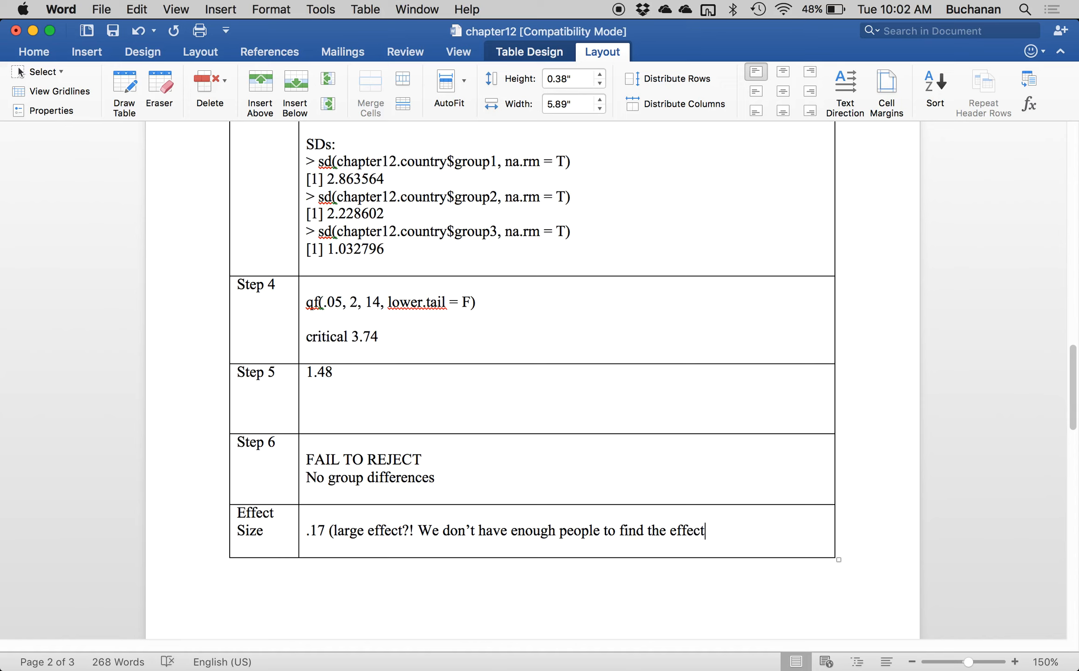
type(" - not enough power).")
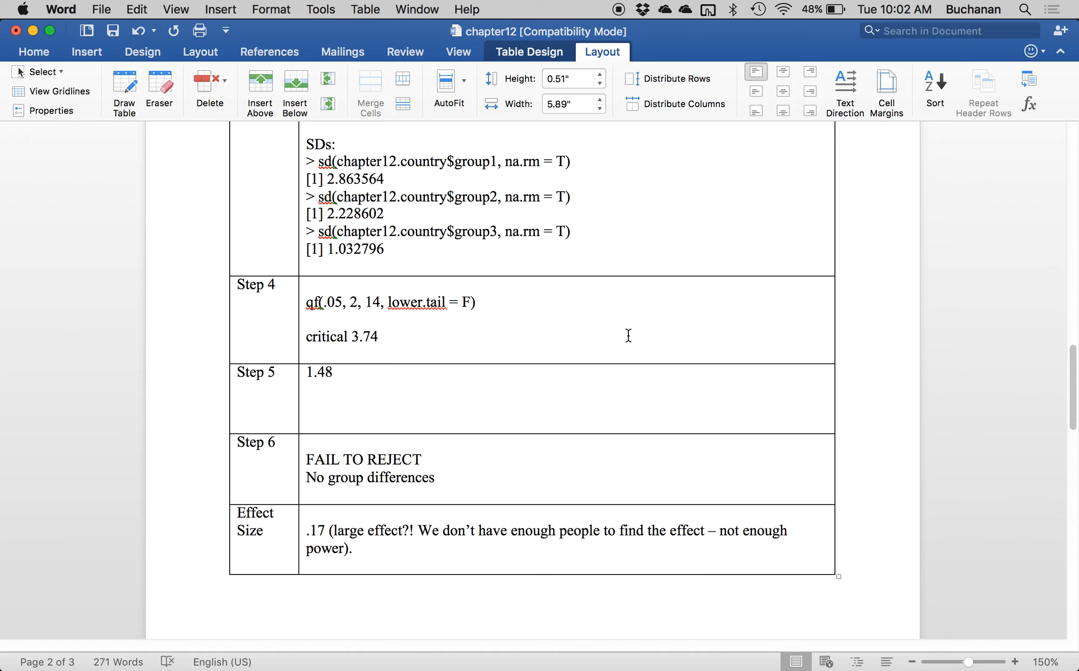
Check the effect size by computing 13.27 / 76.24 in Spotlight, and return to the Word document.
scroll(628, 336, "up", 10)
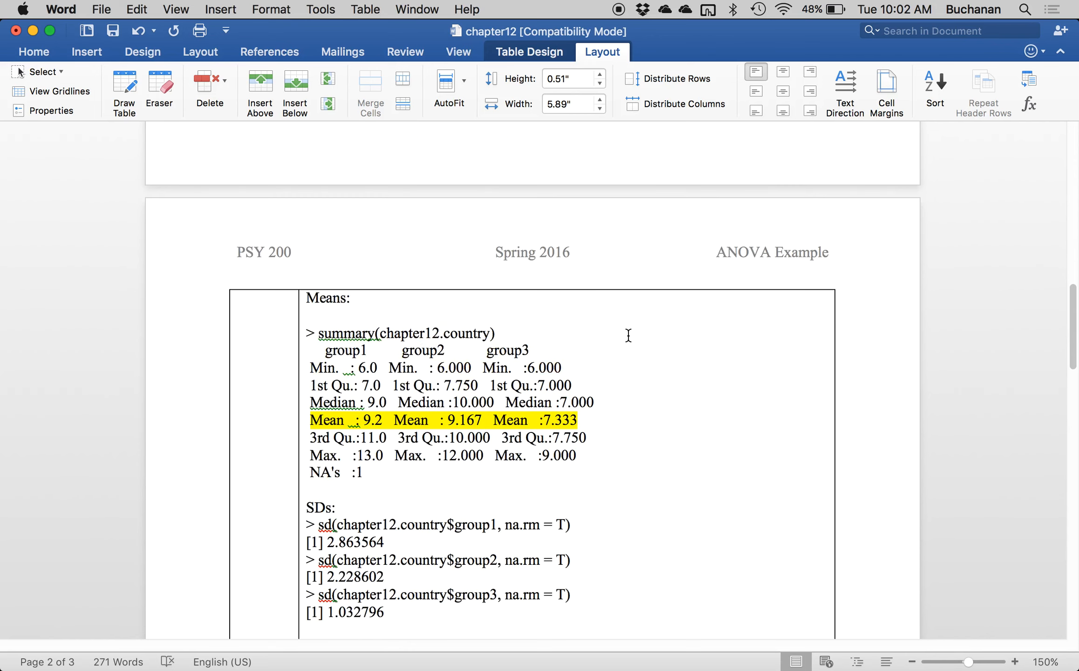
scroll(628, 335, "up", 8)
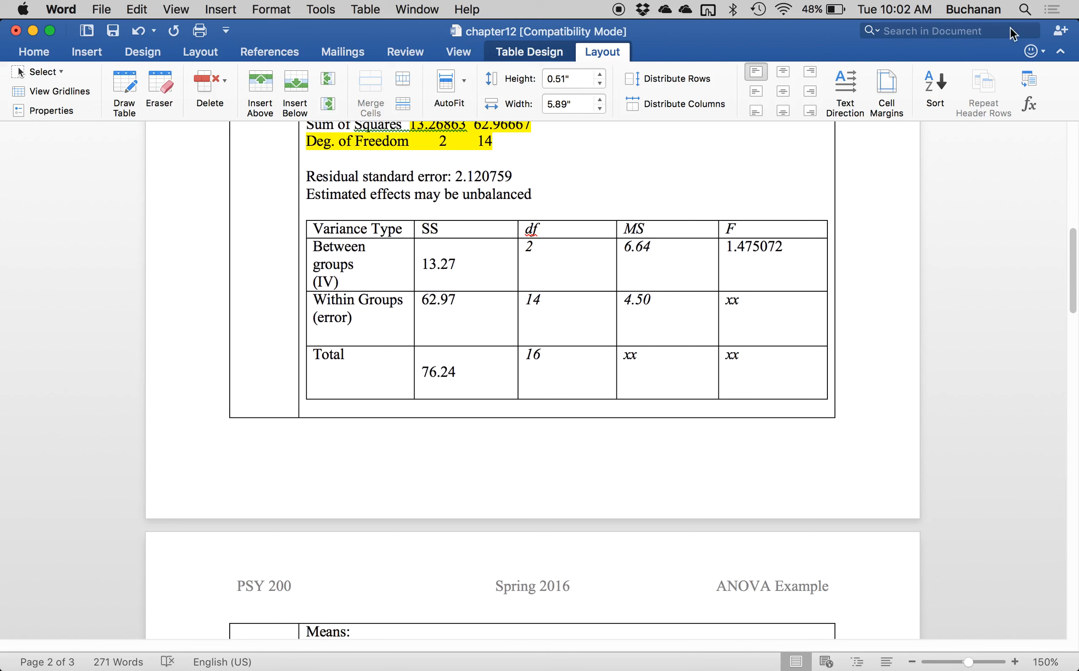
left_click(1026, 8)
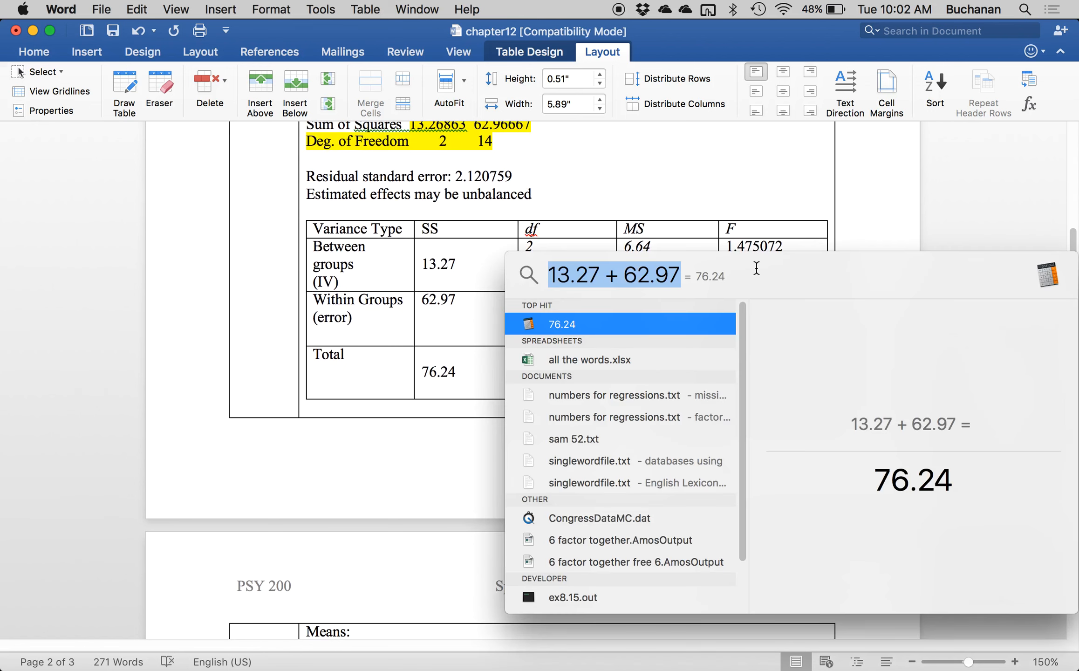
type("13/")
key("BackSpace")
type(".27 /")
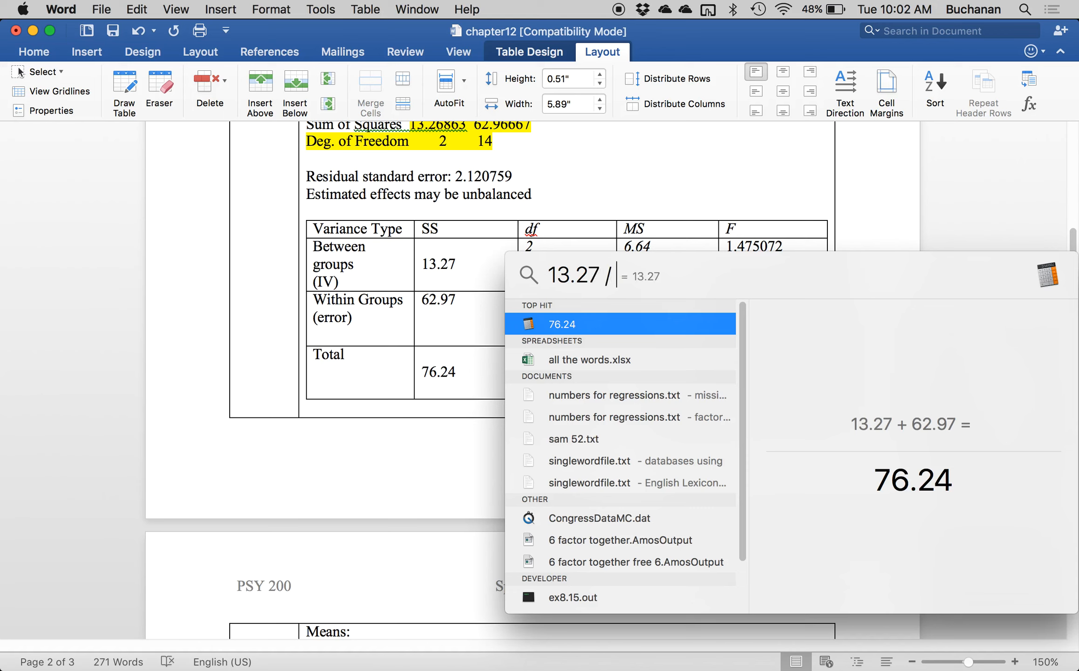
type(" 76.24")
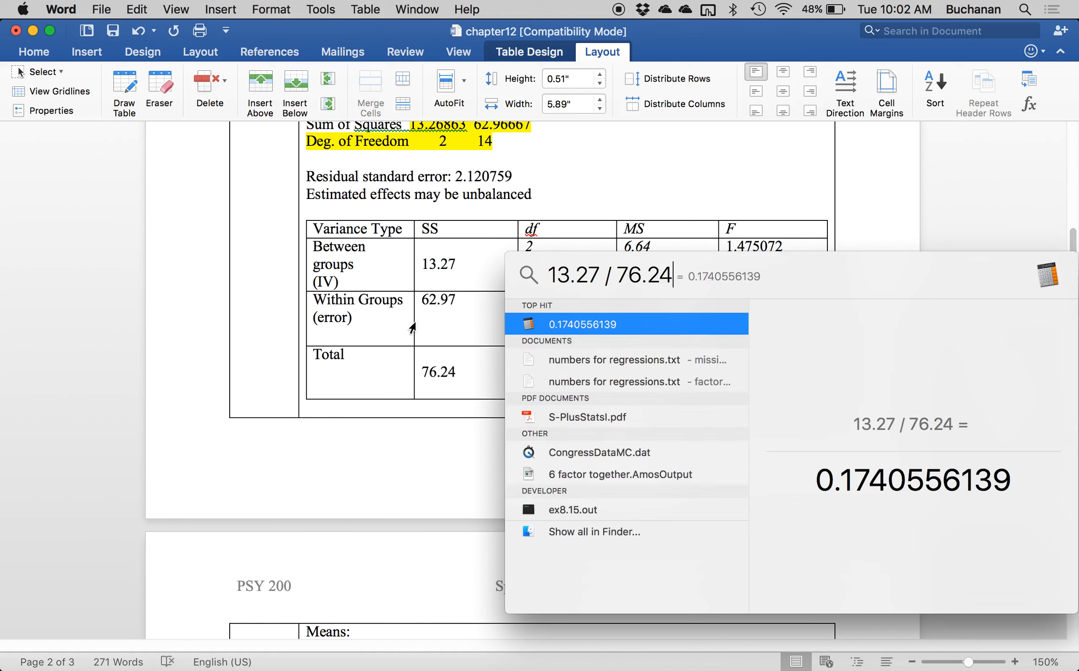
left_click(206, 338)
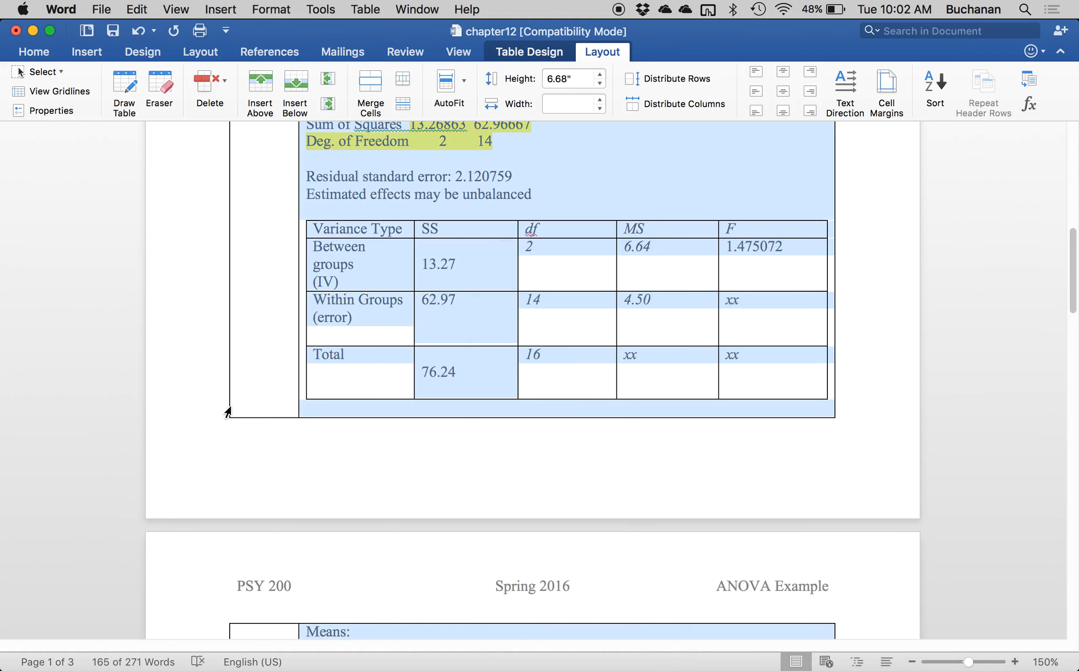
left_click(233, 443)
Fill the first row of the Bonferroni Post Hoc table with "Group 1" and "Group 2".
scroll(257, 445, "down", 5)
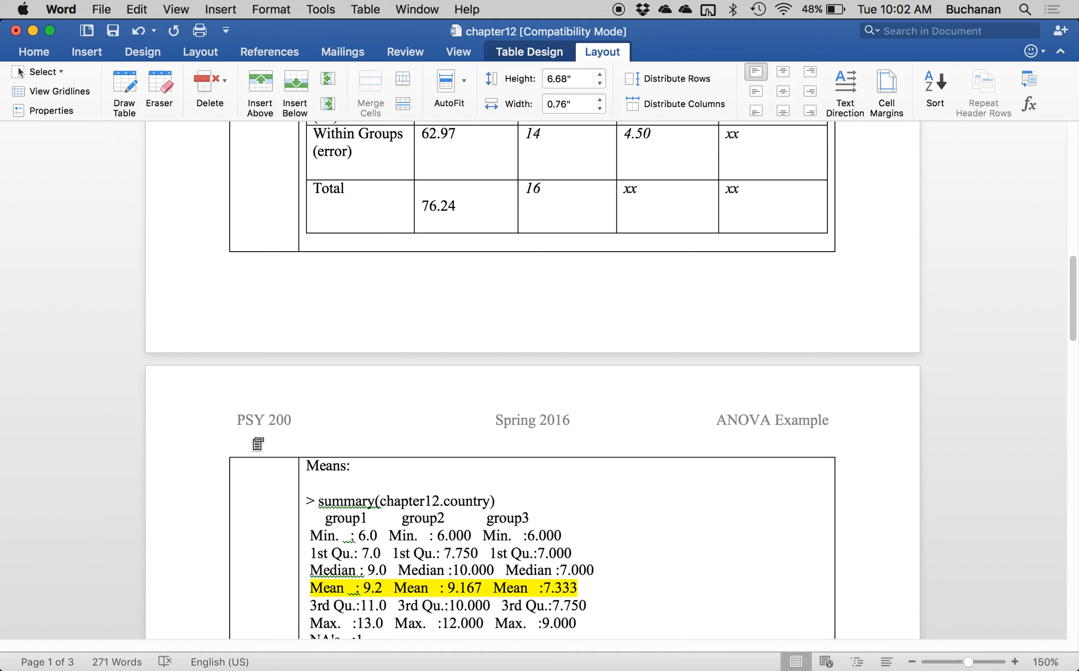
scroll(257, 443, "down", 15)
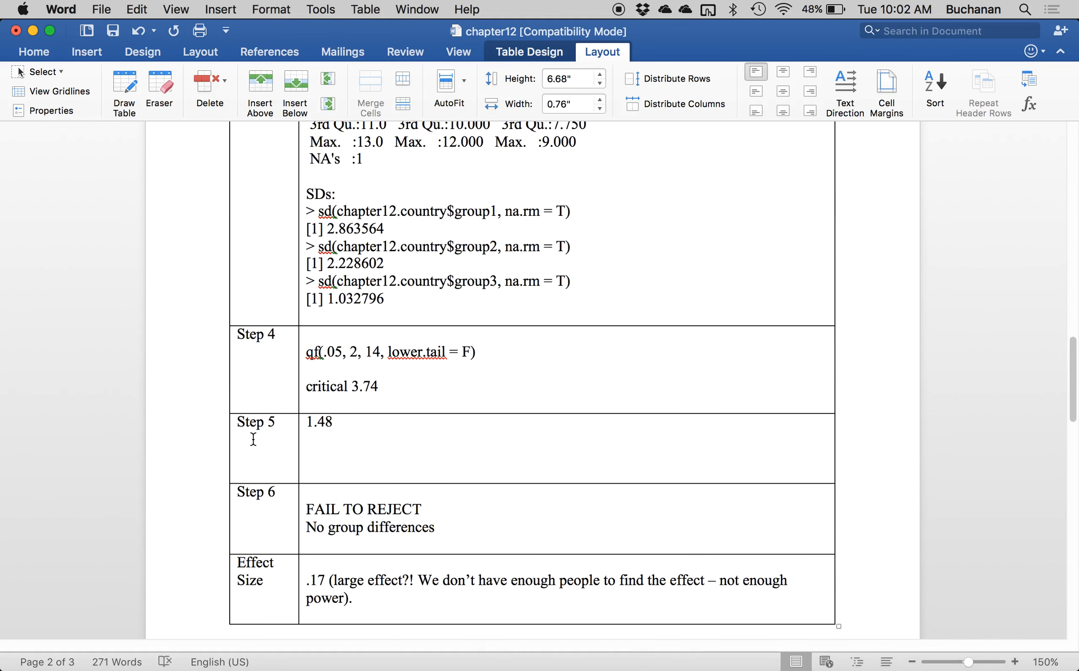
scroll(253, 439, "down", 20)
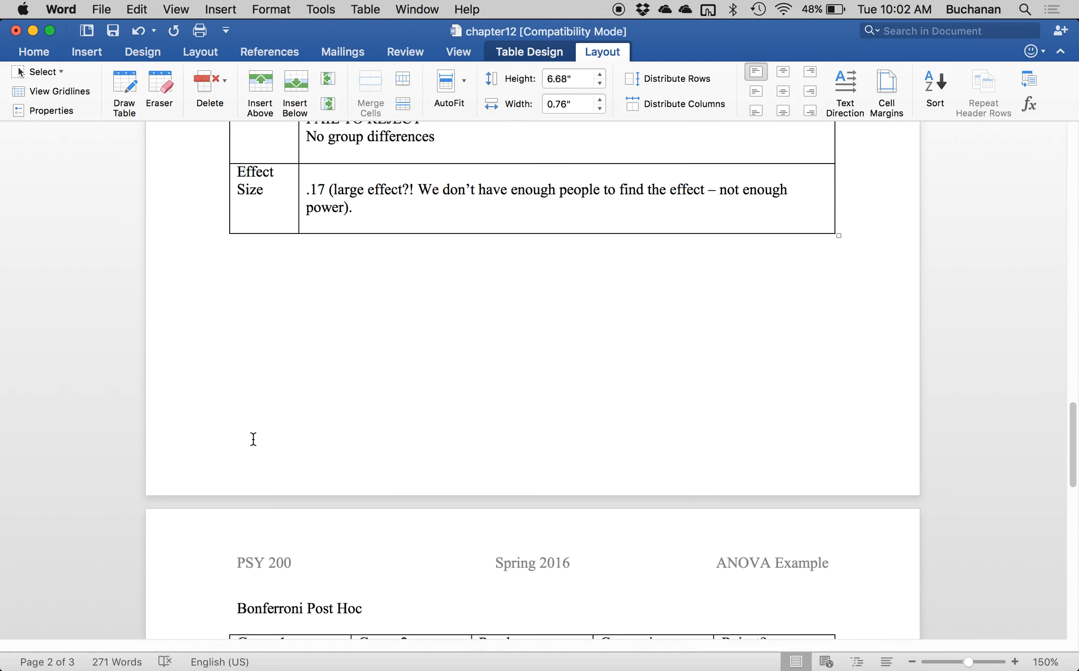
left_click(278, 254)
type("Group 1")
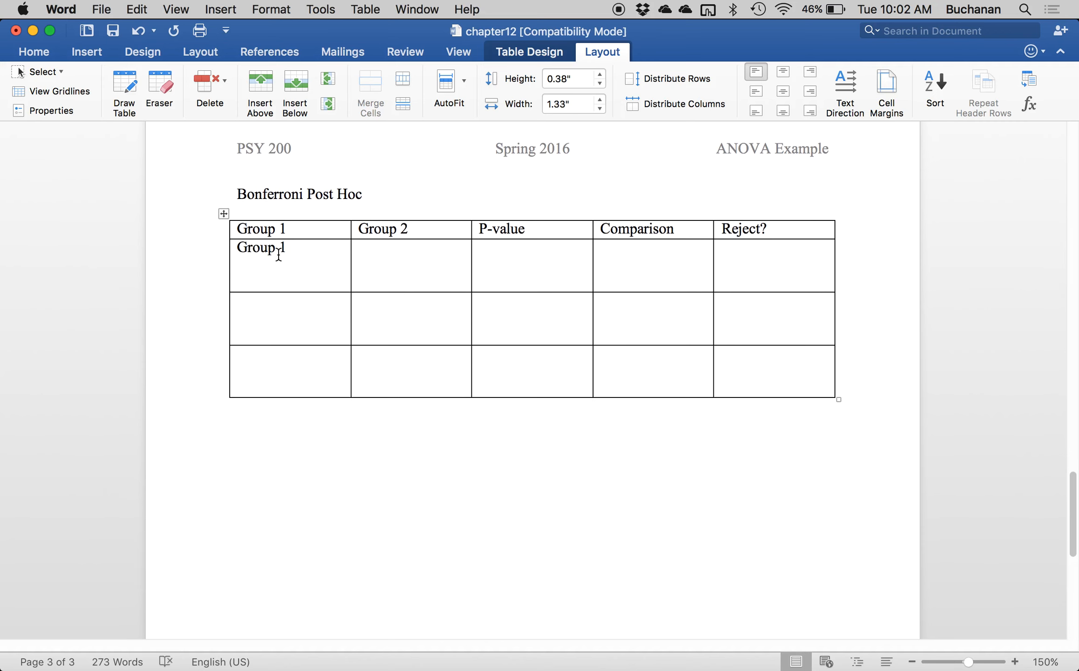
type("Group 2")
Fill the second post hoc row with "Group 1" and "Group 3", removing the blank line above Group 1.
left_click(276, 315)
type("Group ")
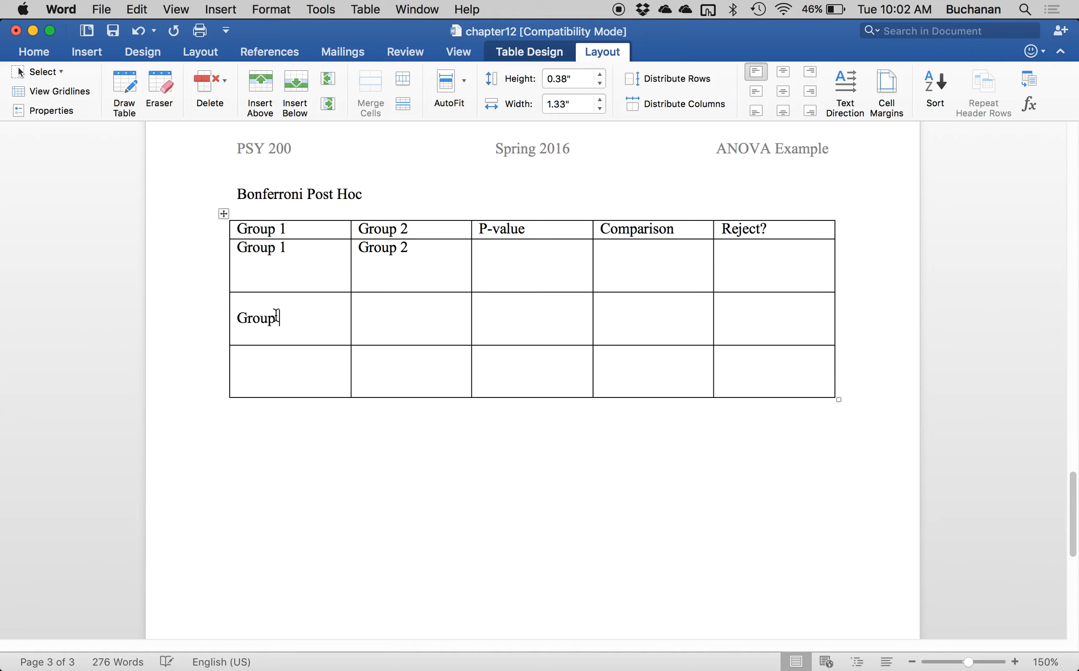
type("Group 3")
left_click(227, 323)
key("Left")
key("Delete")
Fill the third post hoc row with "Group 2" and "Group 3".
left_click(268, 343)
type("Group 3")
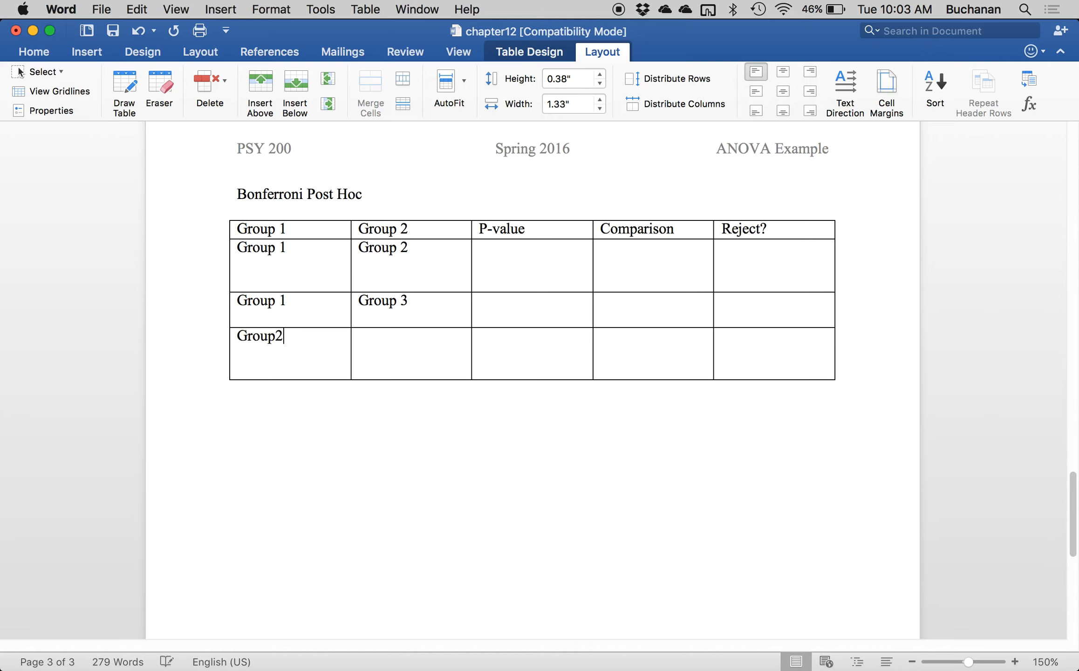
key("Tab")
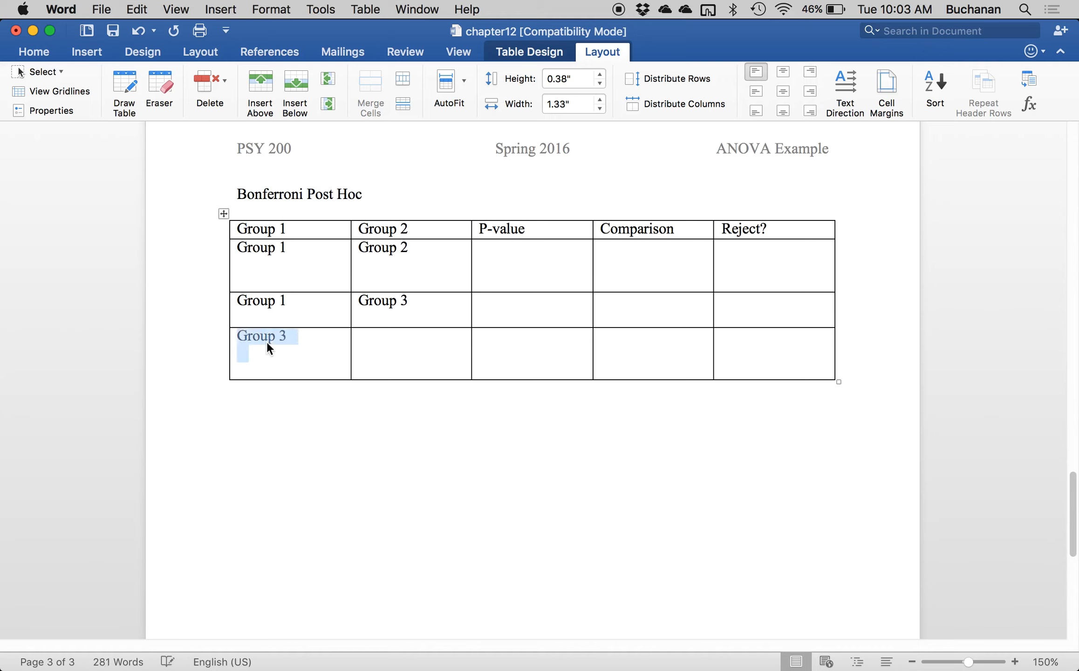
key("Right")
key("BackSpace")
key("BackSpace")
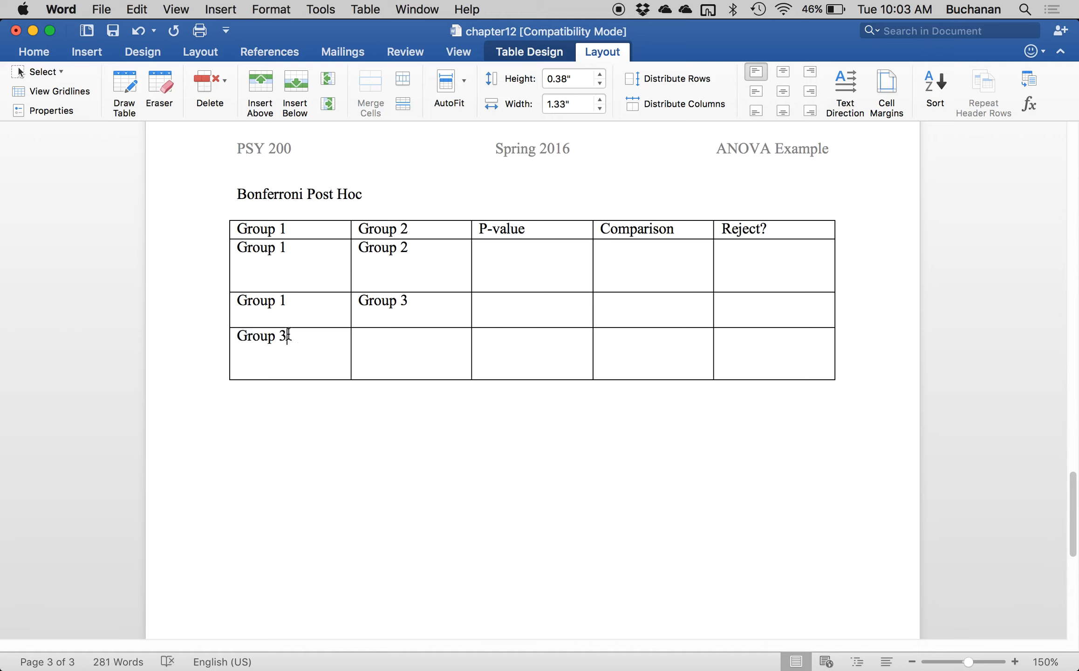
type("2")
key("Tab")
type("Group 3")
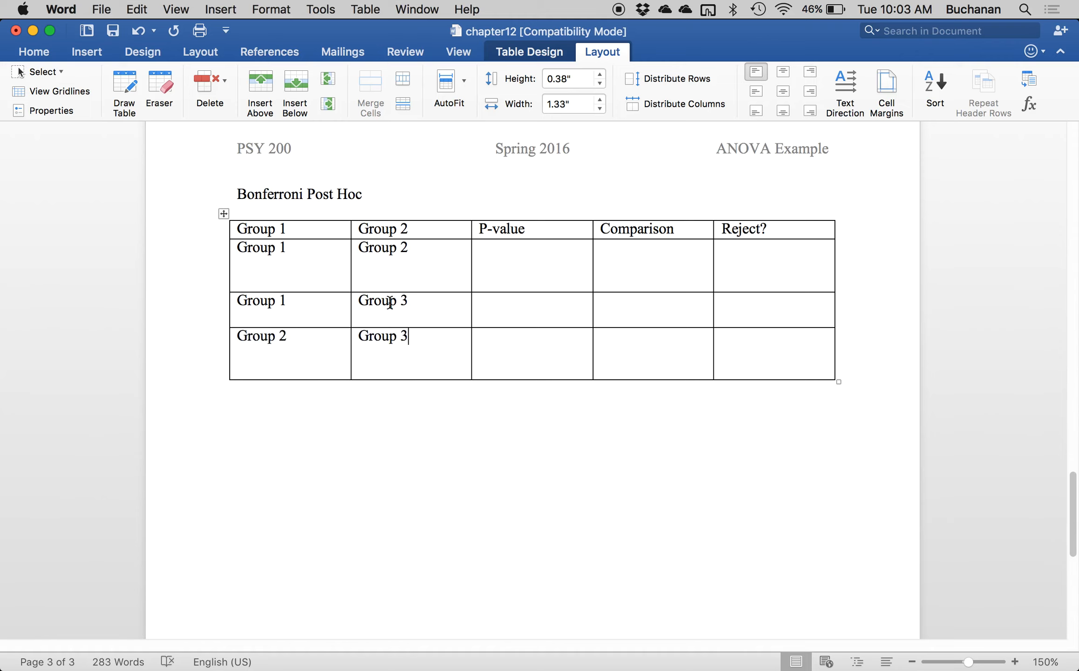
Add the mean "M = 9.2" below Group 1 in the first post hoc row and copy it below Group 1 in the second.
scroll(373, 289, "up", 2)
left_click(312, 298)
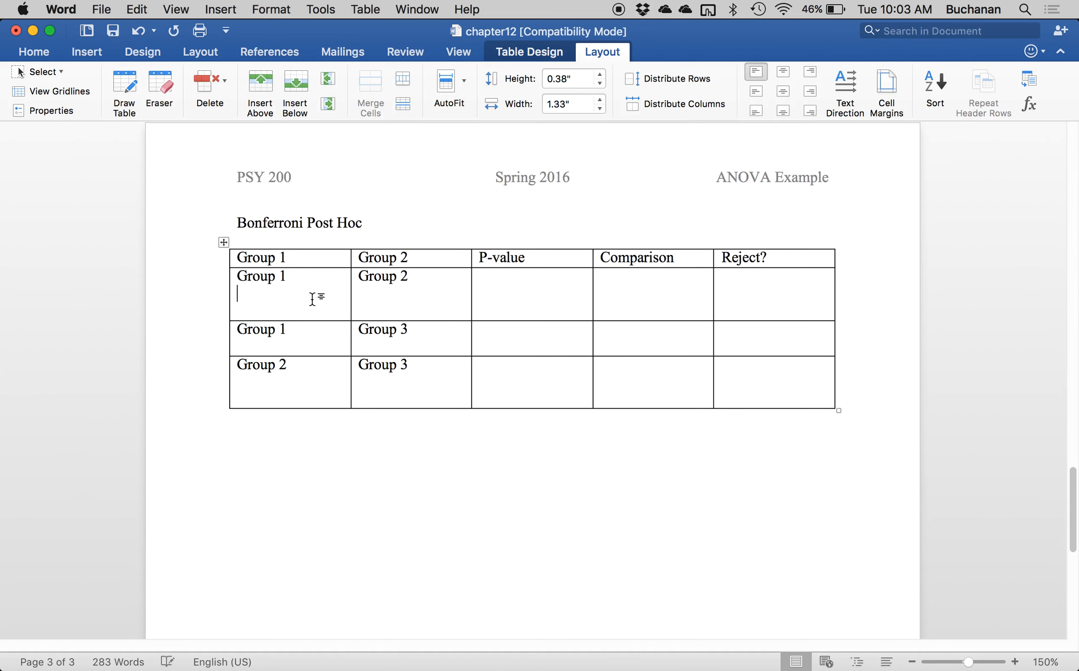
type("M = 9.2")
triple_click(234, 297)
key("super+c")
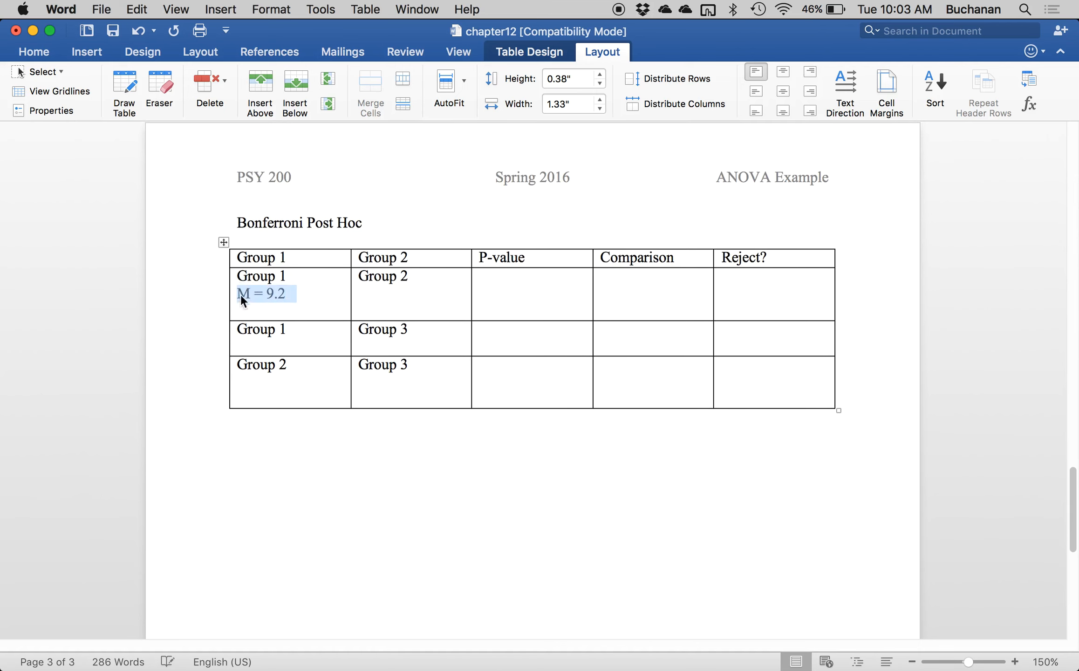
left_click(309, 339)
key("super+v")
Paste the copied mean text after Group 2 in the first post hoc row.
left_click(419, 283)
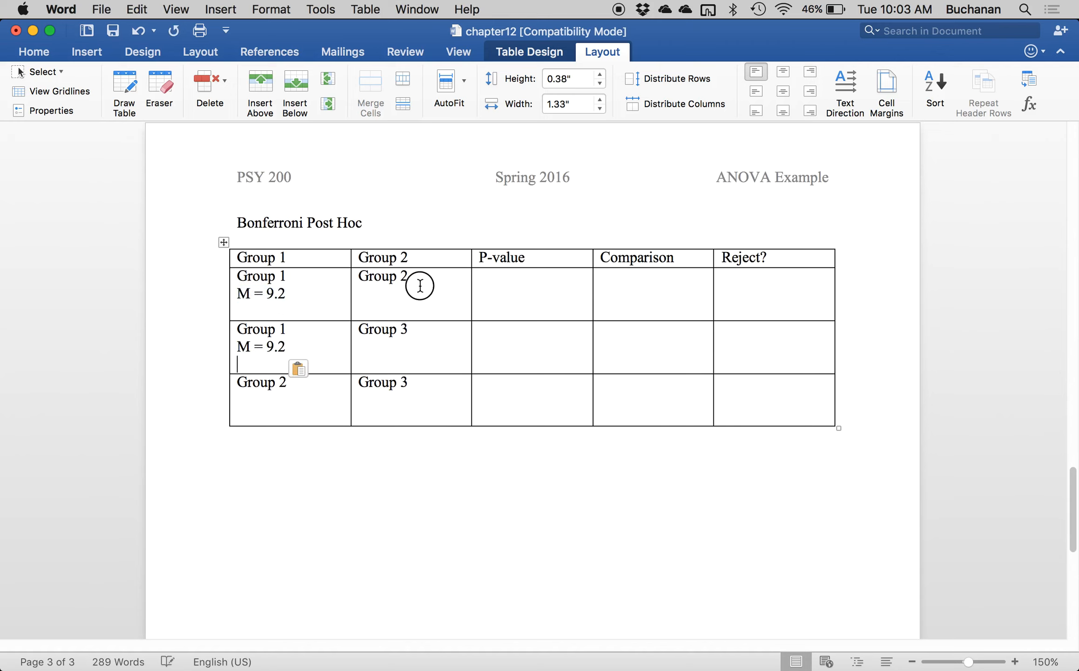
key("super+v")
left_click(417, 279)
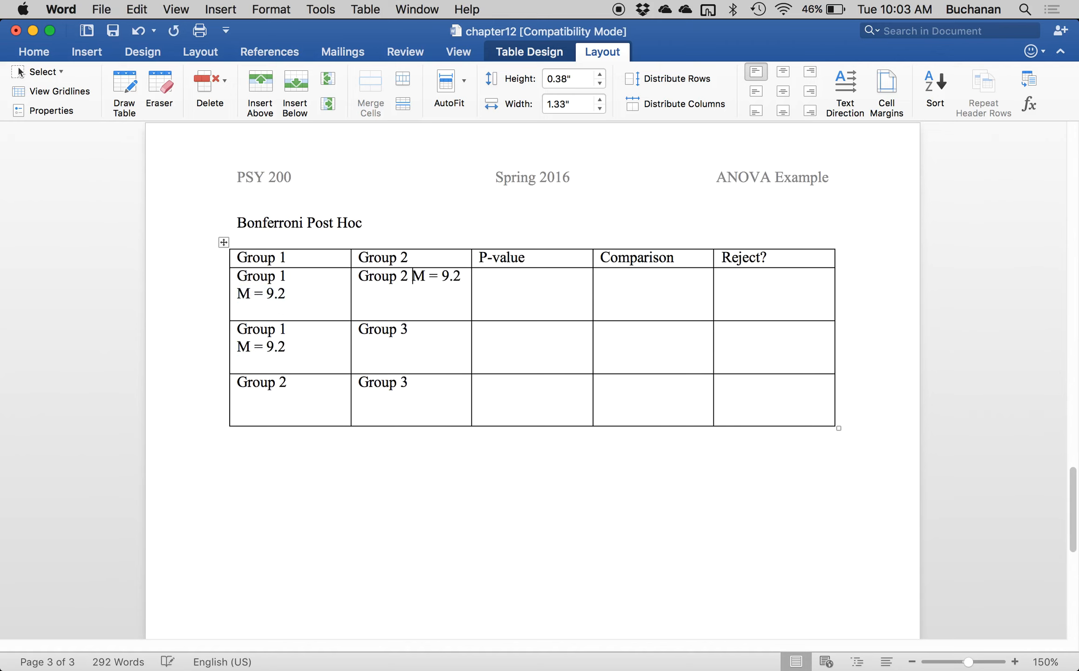